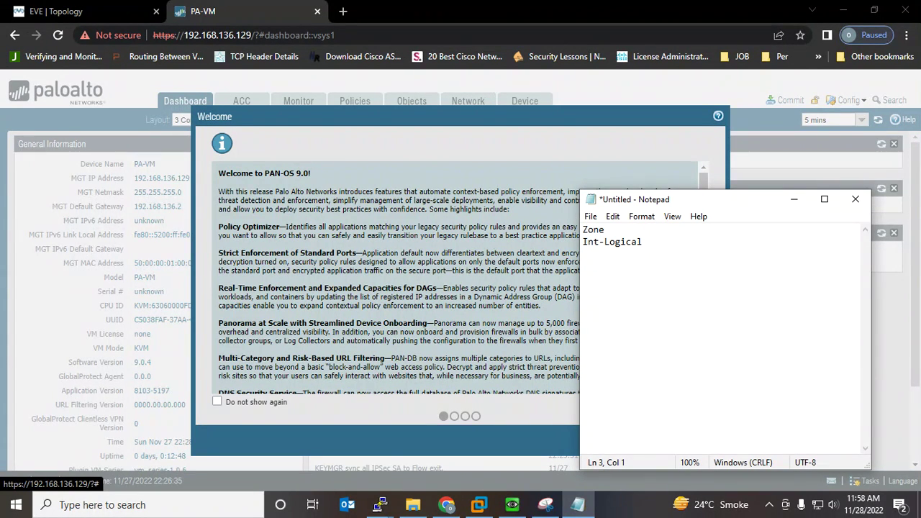
Add RIP, OSPF and a Routing line to the Notepad outline and minimize the notes
type("RIP")
key("Return")
type("OSPF")
left_click(599, 254)
key("Home")
key("Return")
key("Return")
key("Up")
type("Routing")
key("Down")
key("Down")
key("Return")
left_click(794, 199)
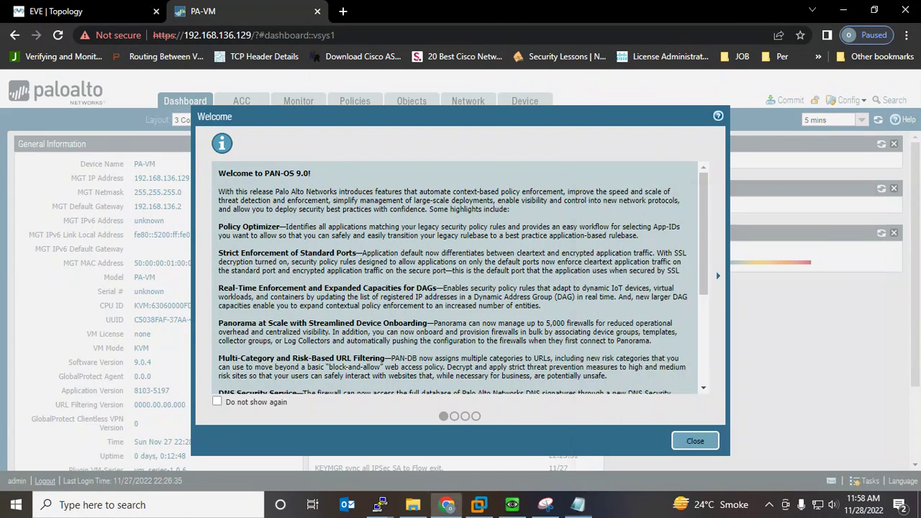
Dismiss the PAN-OS welcome message and set the ethernet1/1 network interface type to Layer3, consulting the EVE topology
left_click(696, 441)
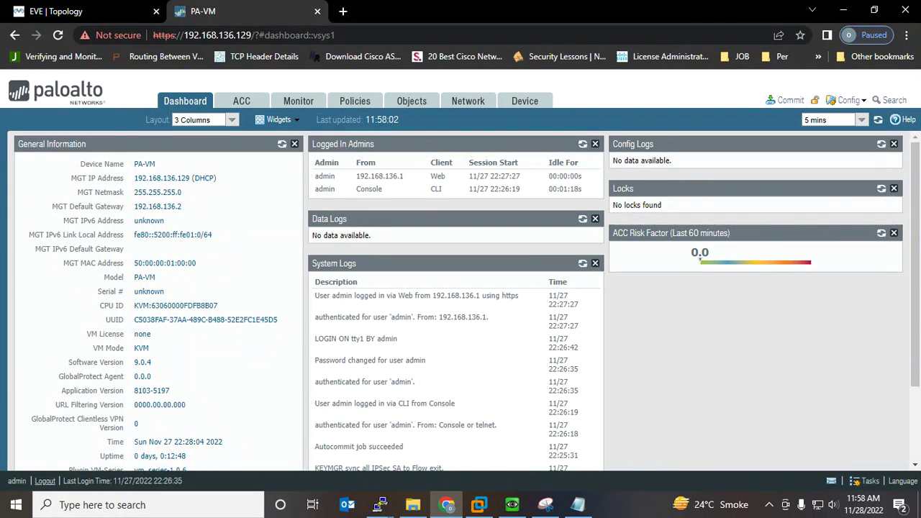
left_click(468, 101)
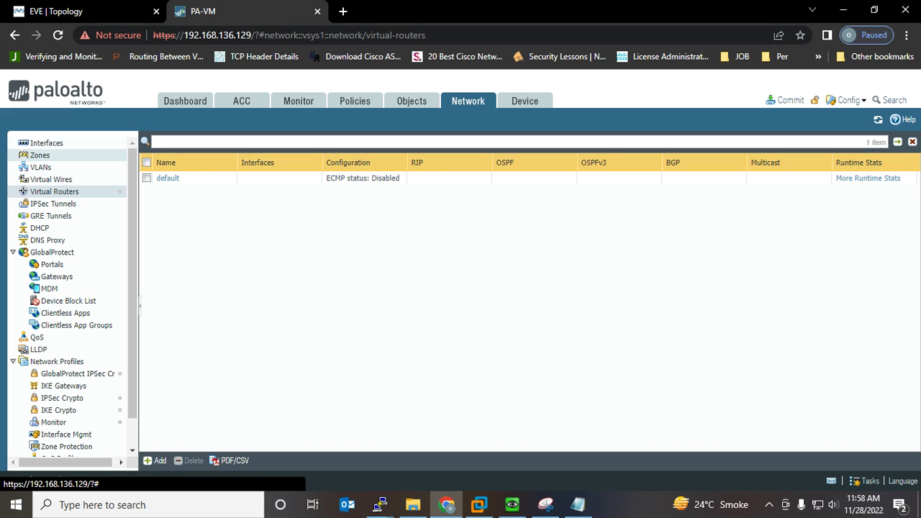
left_click(46, 142)
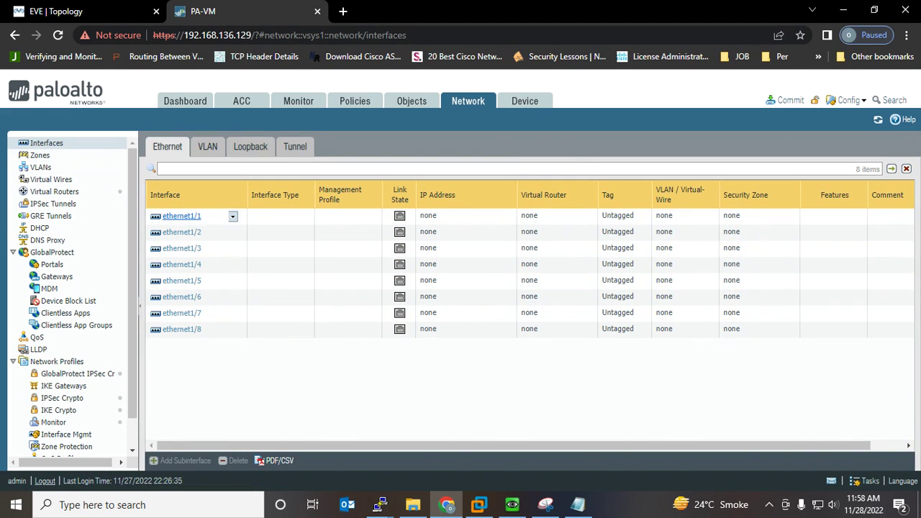
left_click(182, 216)
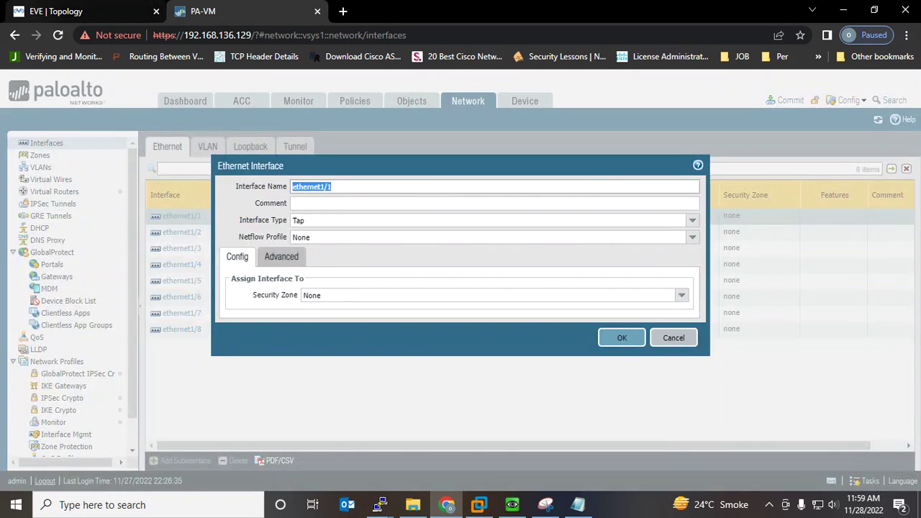
left_click(56, 12)
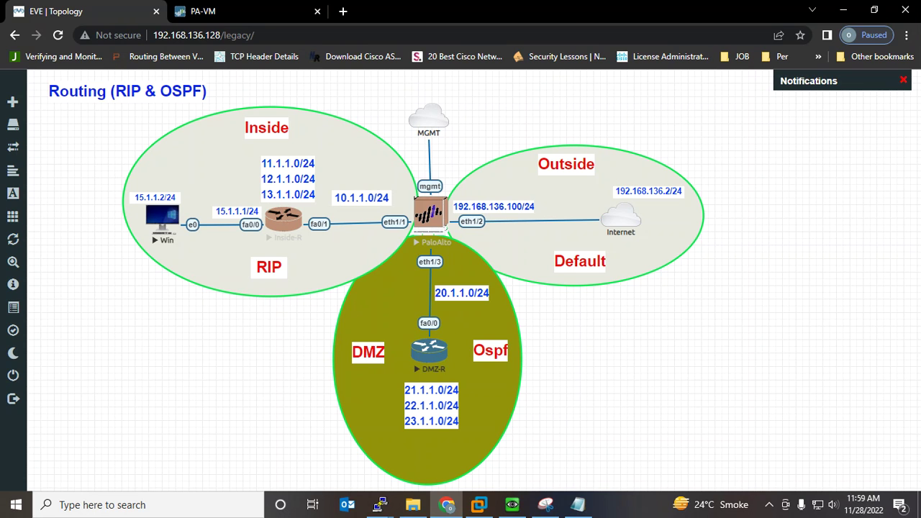
left_click(203, 11)
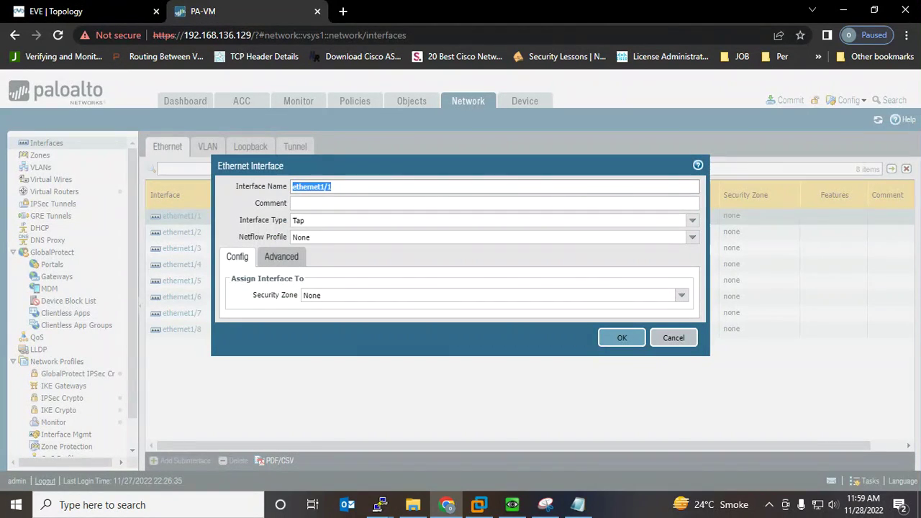
left_click(693, 220)
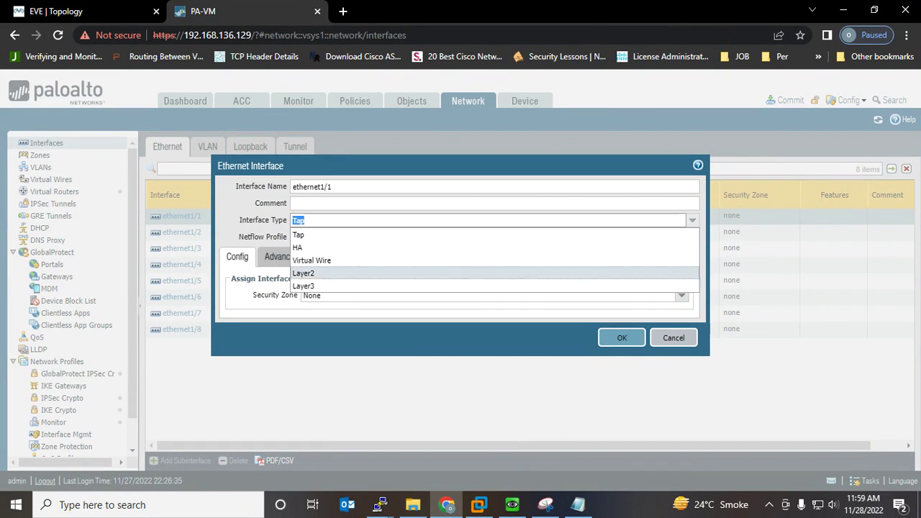
left_click(495, 286)
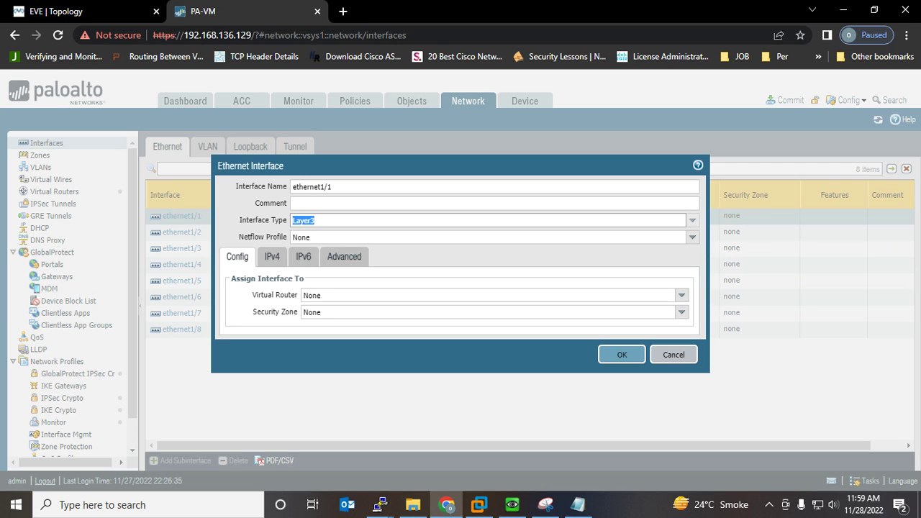
Assign ethernet1/1 to the default virtual router and to a new security zone named Inside
left_click(683, 296)
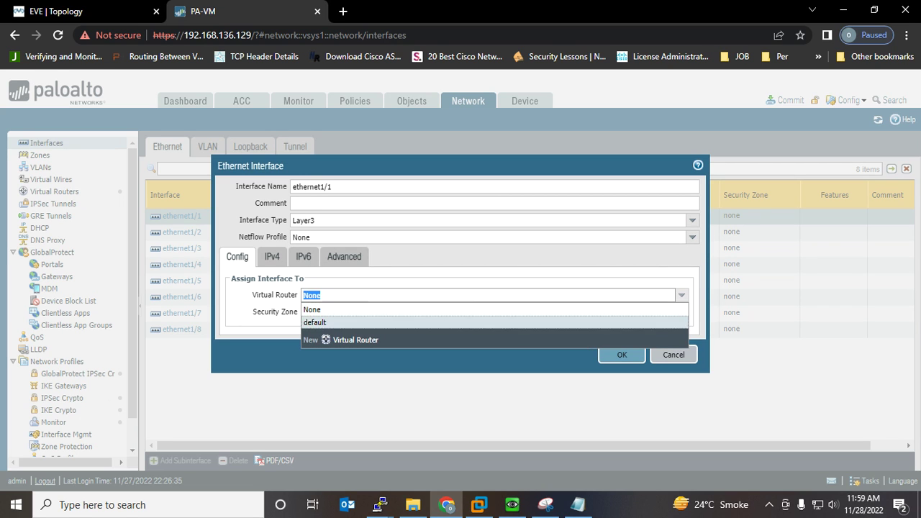
left_click(495, 322)
left_click(681, 311)
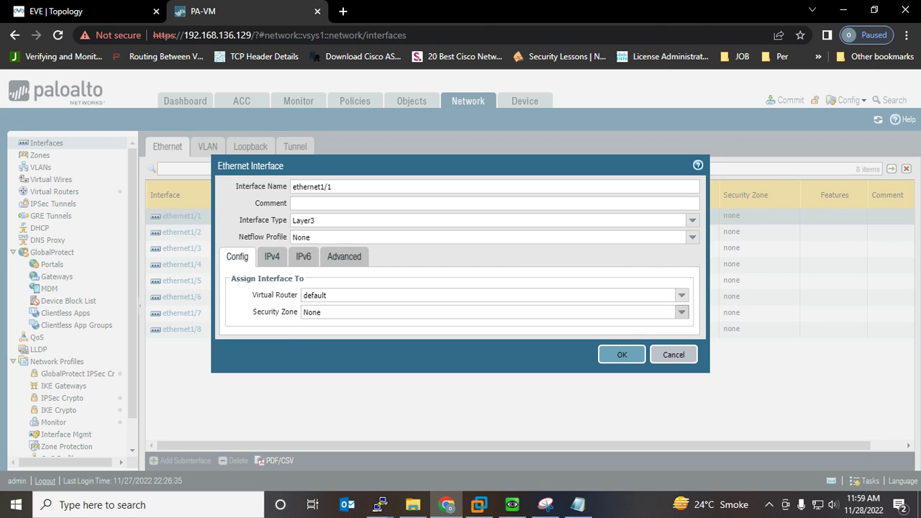
left_click(339, 345)
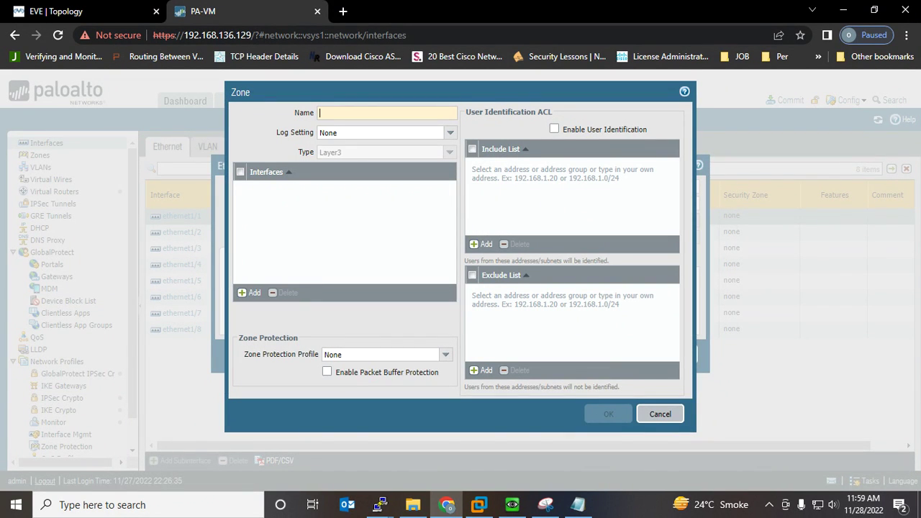
type("Inside")
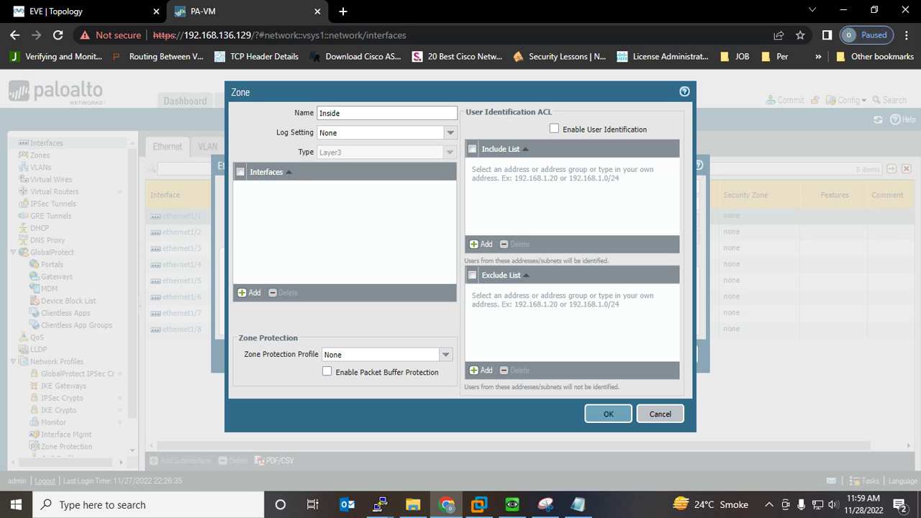
key("Return")
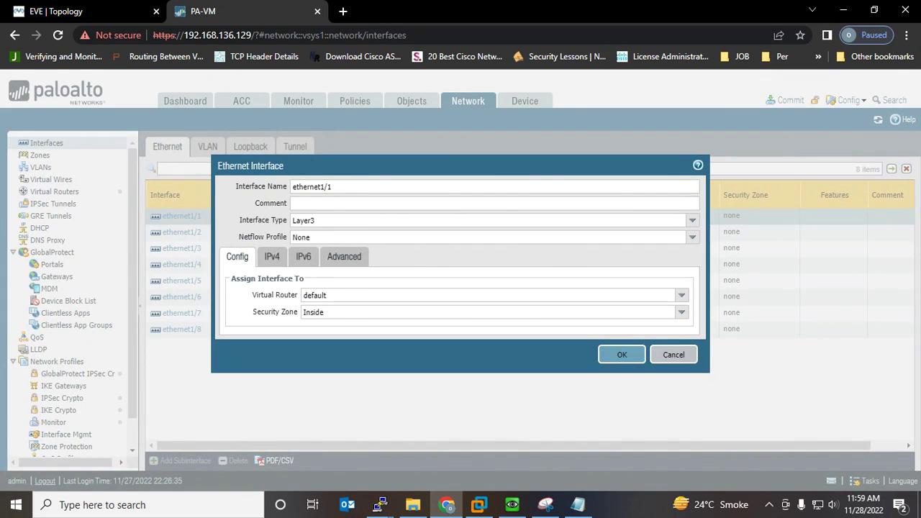
Add the static IPv4 address 10.1.1.2/24 to ethernet1/1
left_click(271, 256)
left_click(242, 387)
type("10.1")
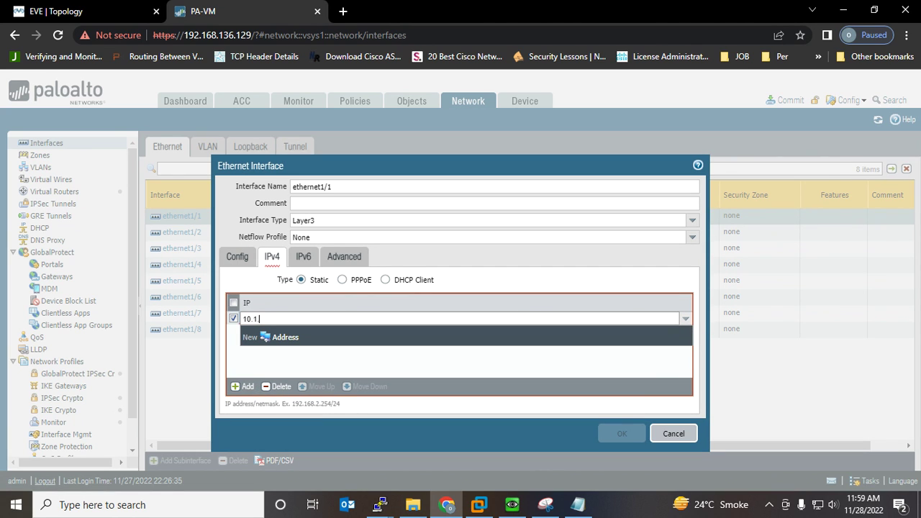
type(".1.12/24")
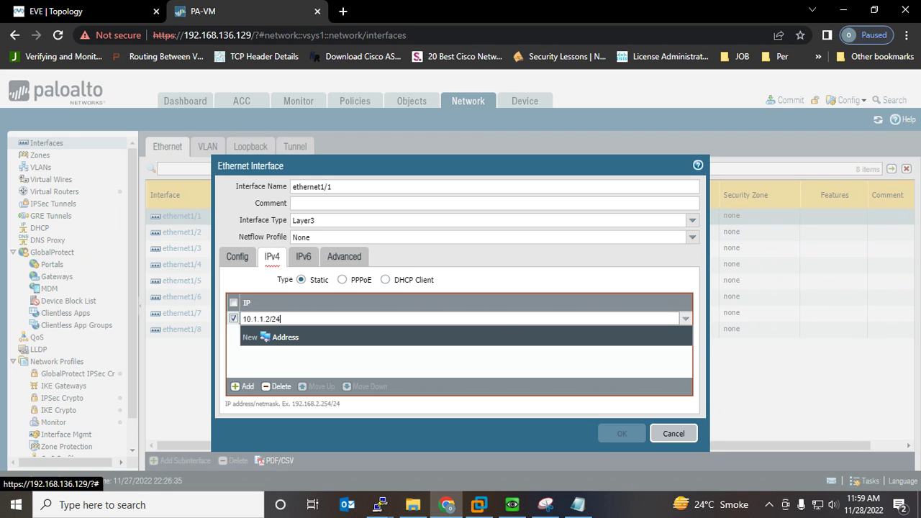
Create a management profile named Ping that permits the Ping service for ethernet1/1, and save the interface
left_click(344, 257)
left_click(680, 336)
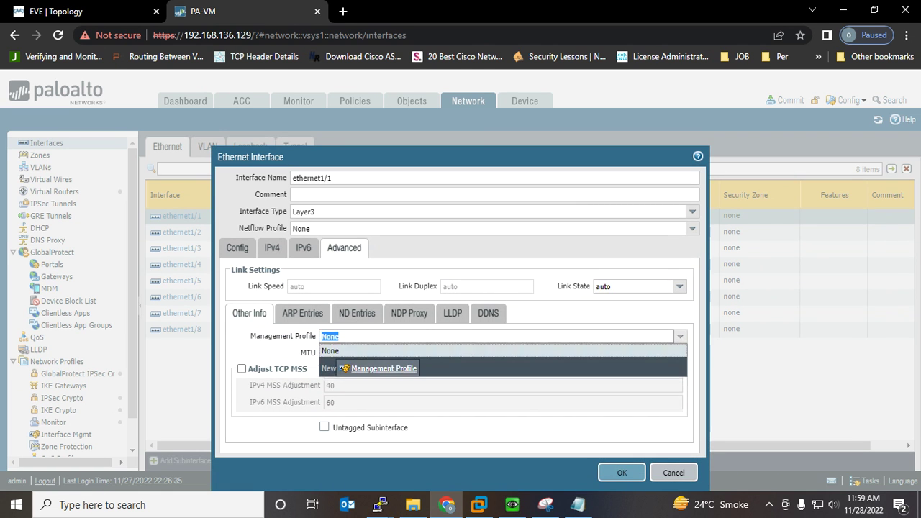
left_click(374, 364)
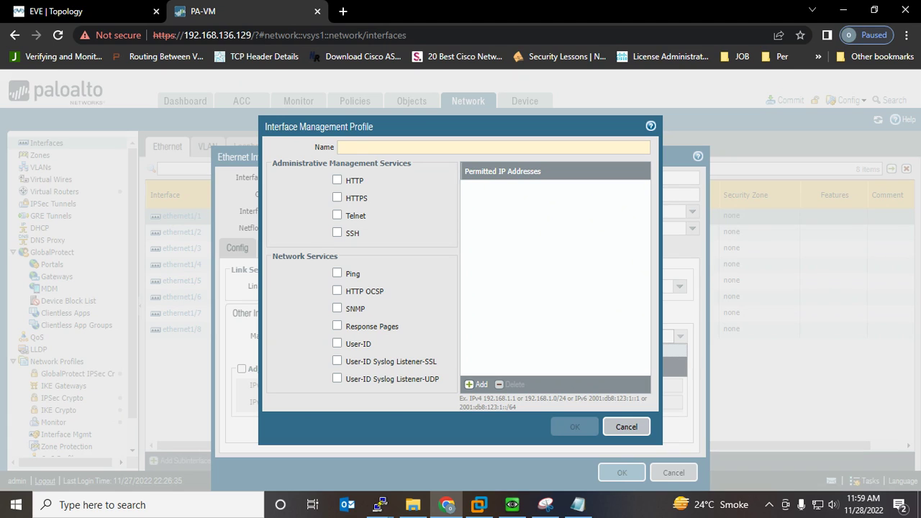
type("Ping")
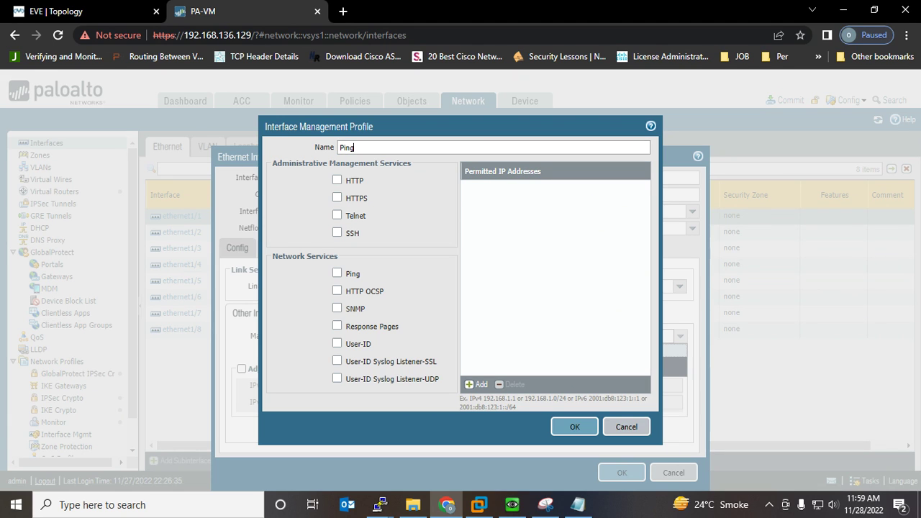
left_click(337, 274)
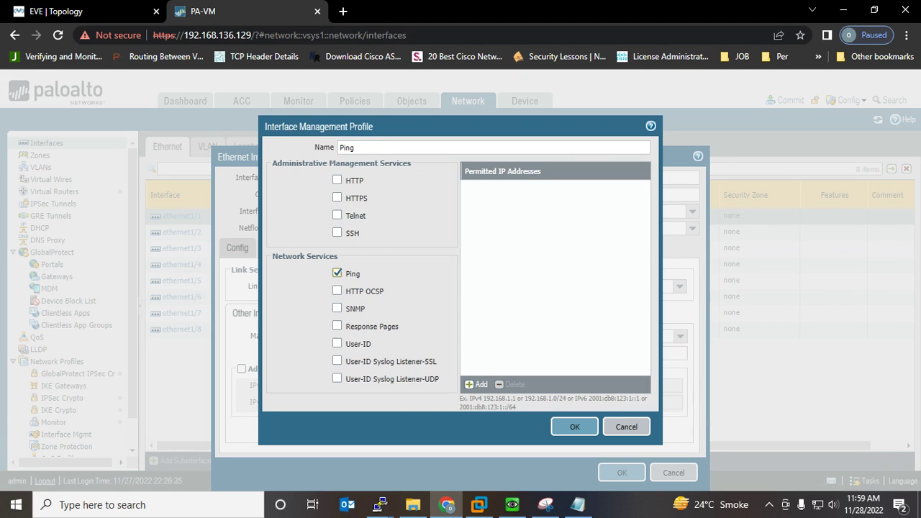
left_click(575, 427)
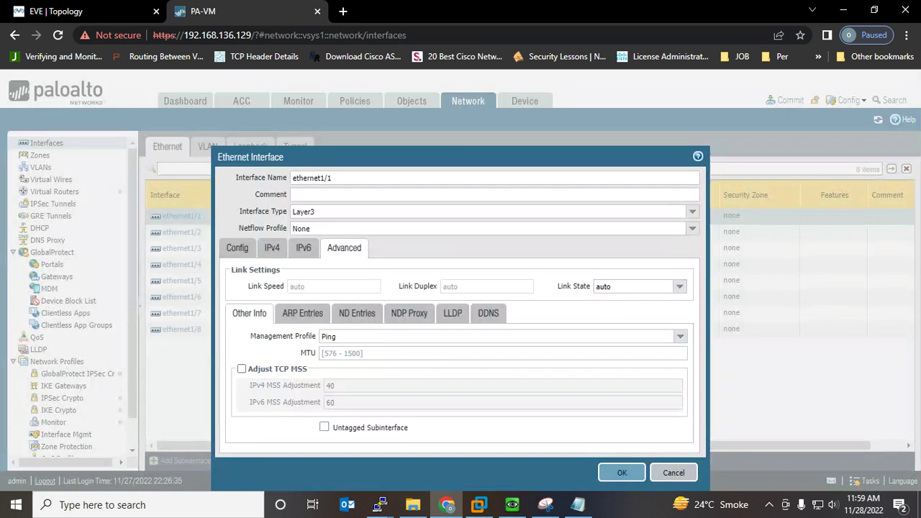
left_click(622, 473)
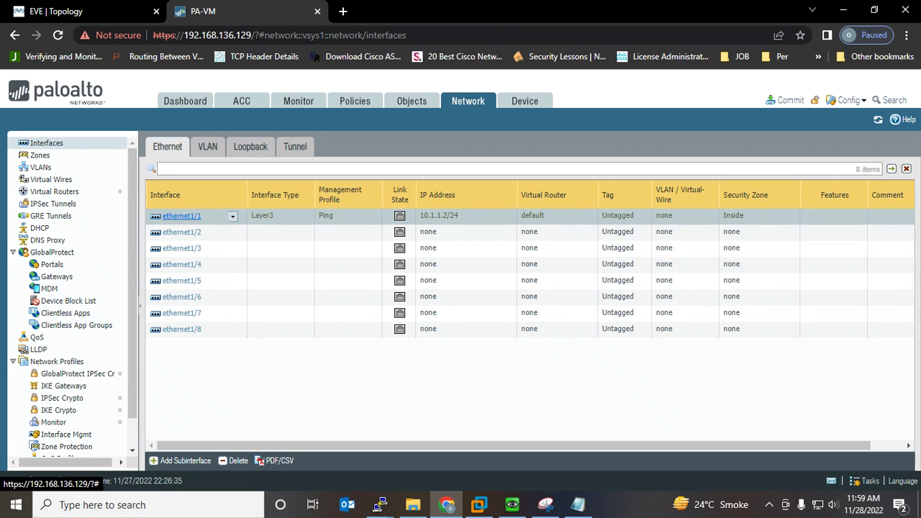
Check the EVE topology, and give interface ethernet1/3 the comment DMZ and the interface type Layer3
left_click(72, 11)
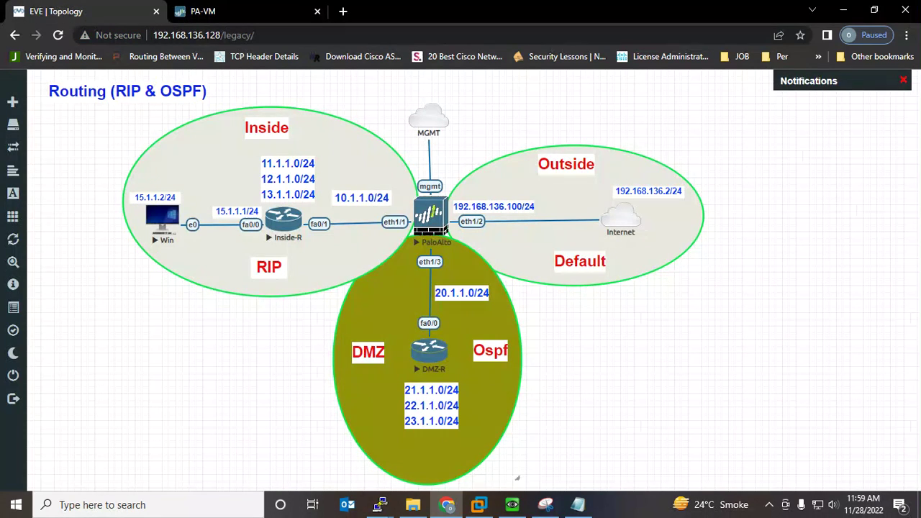
left_click(203, 11)
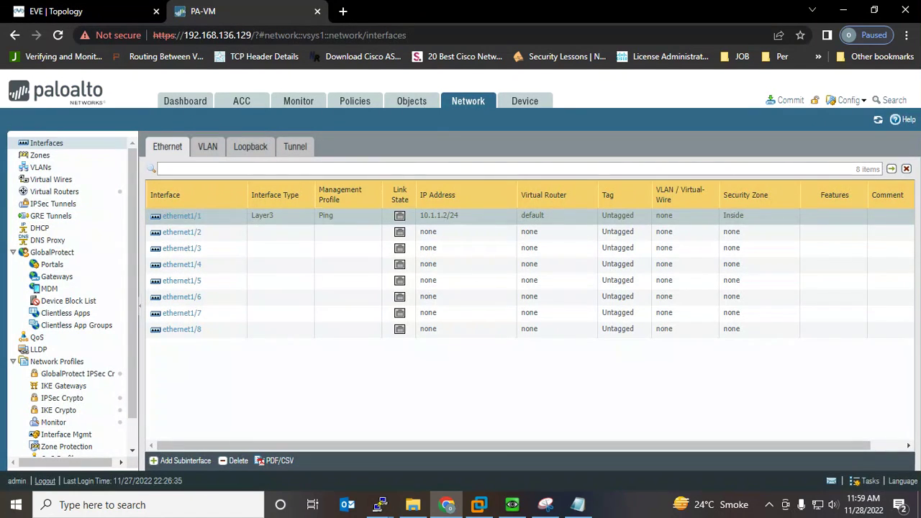
left_click(181, 248)
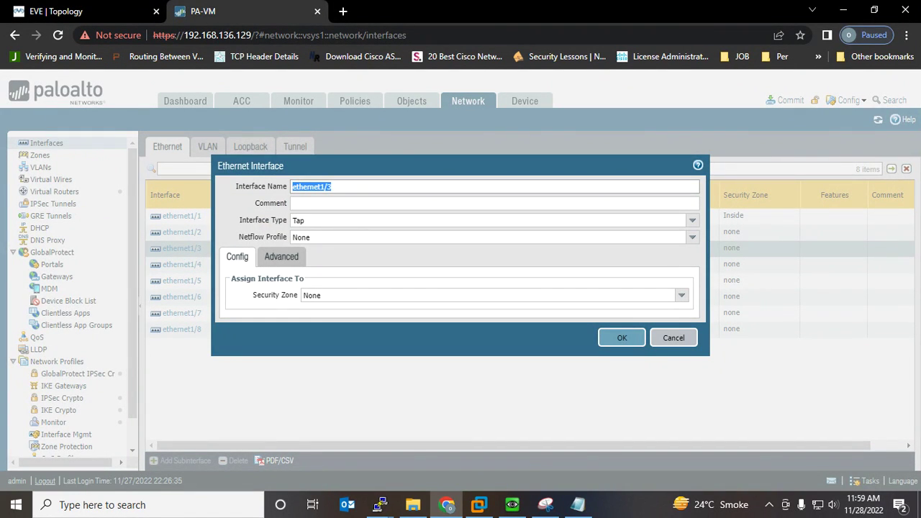
left_click(403, 203)
type("DMZ")
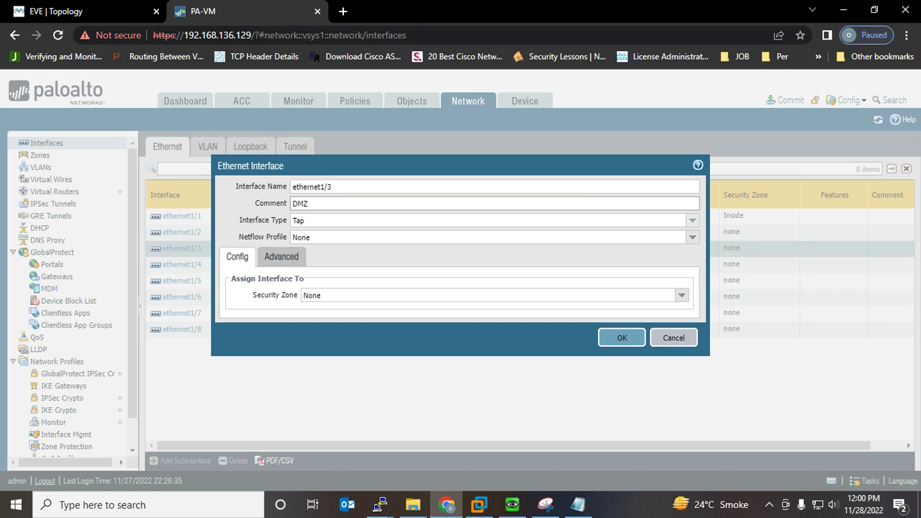
left_click(404, 221)
left_click(403, 287)
key("Return")
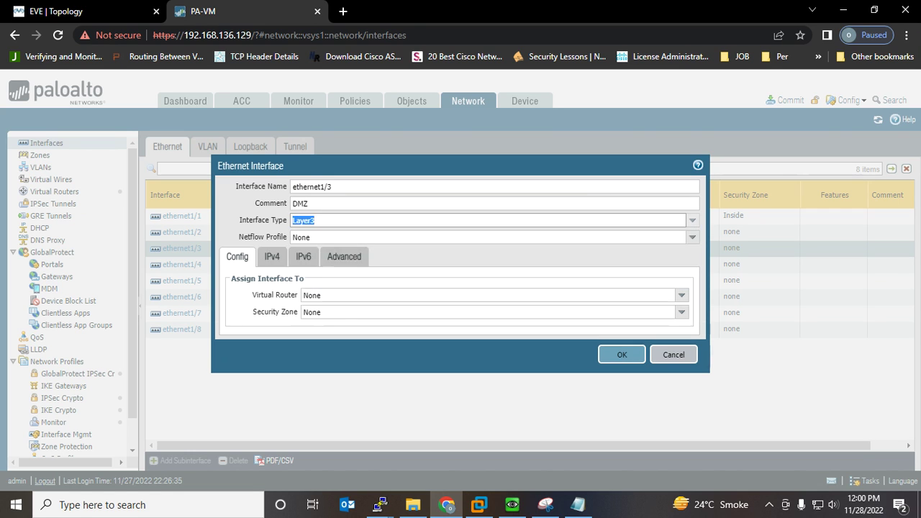
Assign ethernet1/3 to the default virtual router and to a new security zone named DMZ
left_click(682, 296)
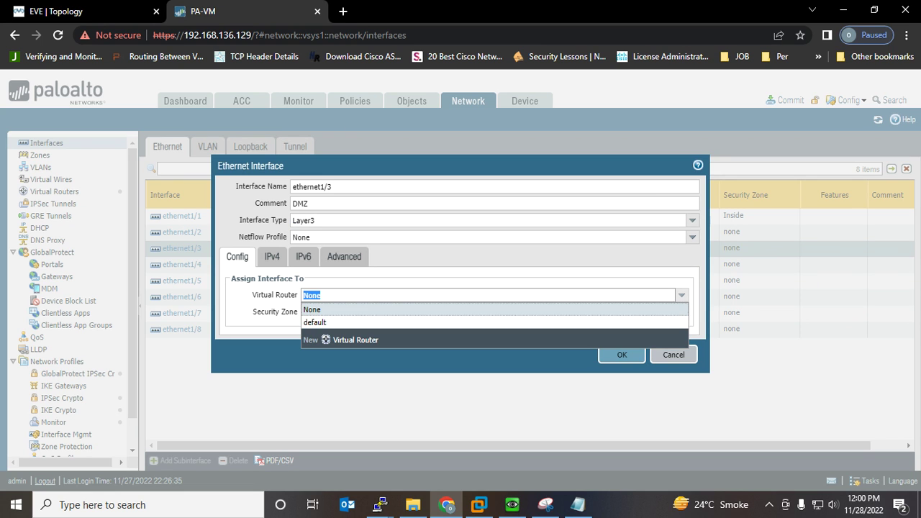
key("Down")
key("Return")
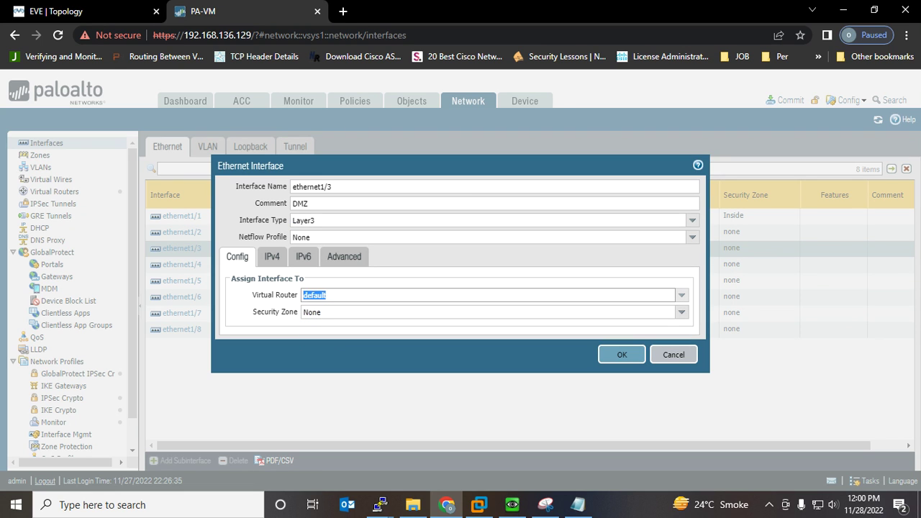
left_click(682, 312)
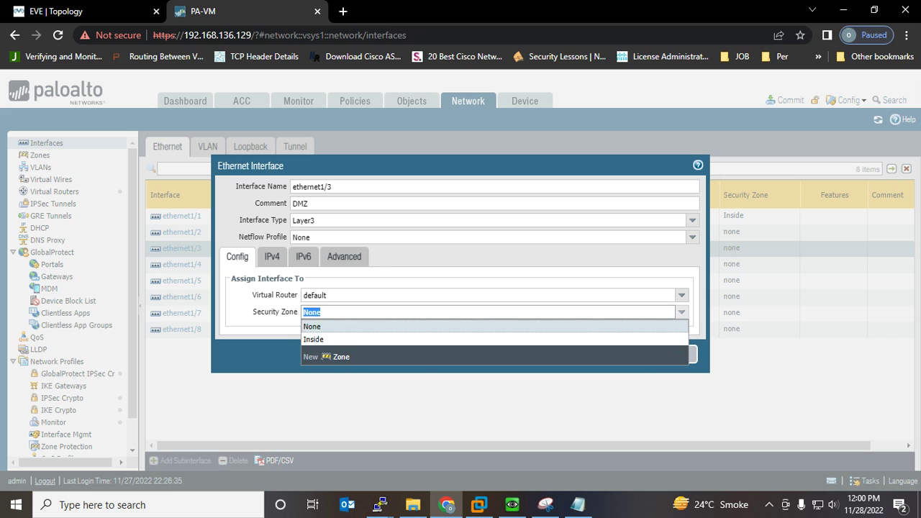
key("Down")
key("Return")
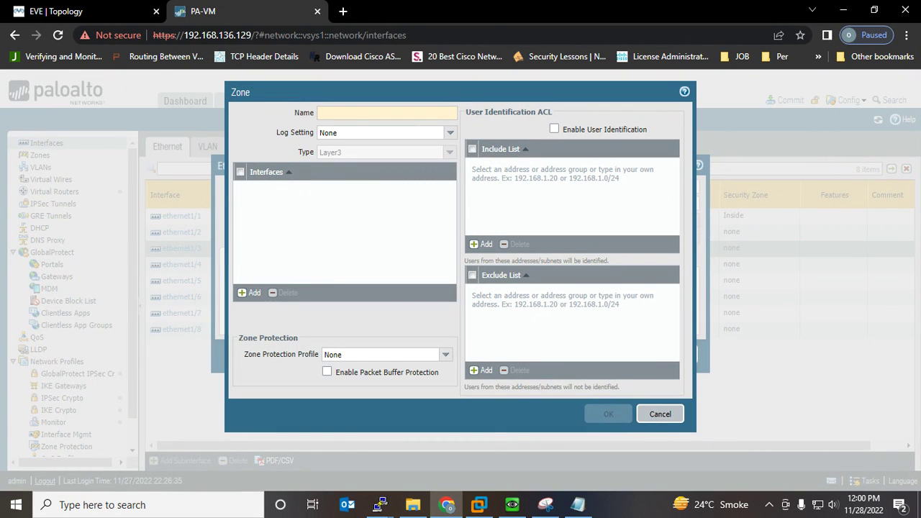
type("DMZ")
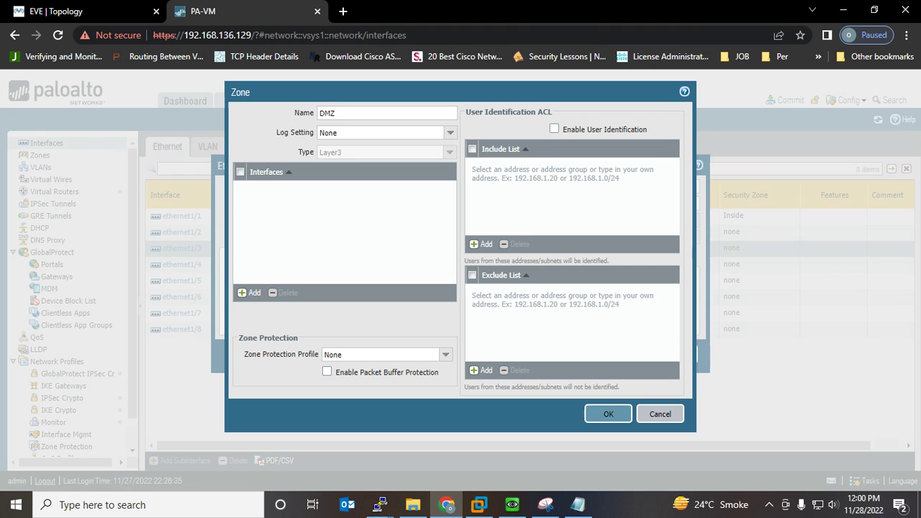
key("Return")
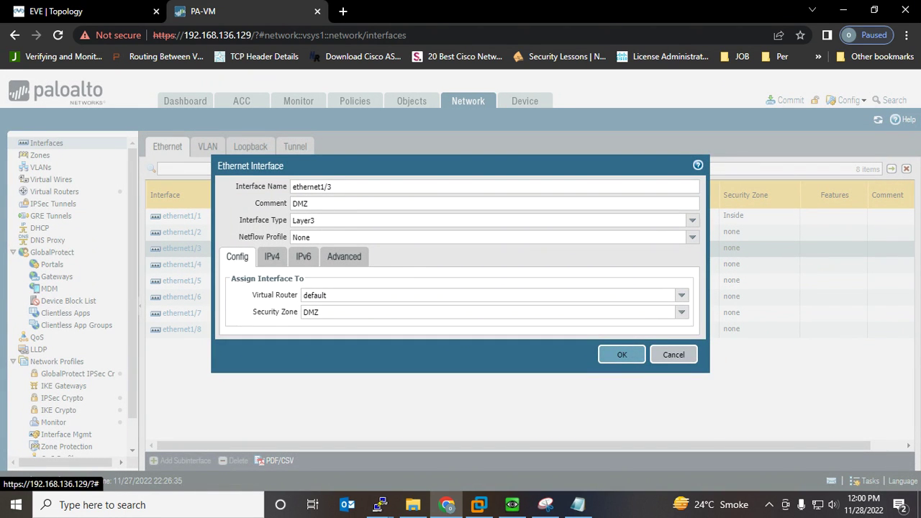
Check the DMZ subnet in the EVE topology and add the static IPv4 address 20.1.1.2/24 to ethernet1/3
left_click(271, 256)
left_click(243, 387)
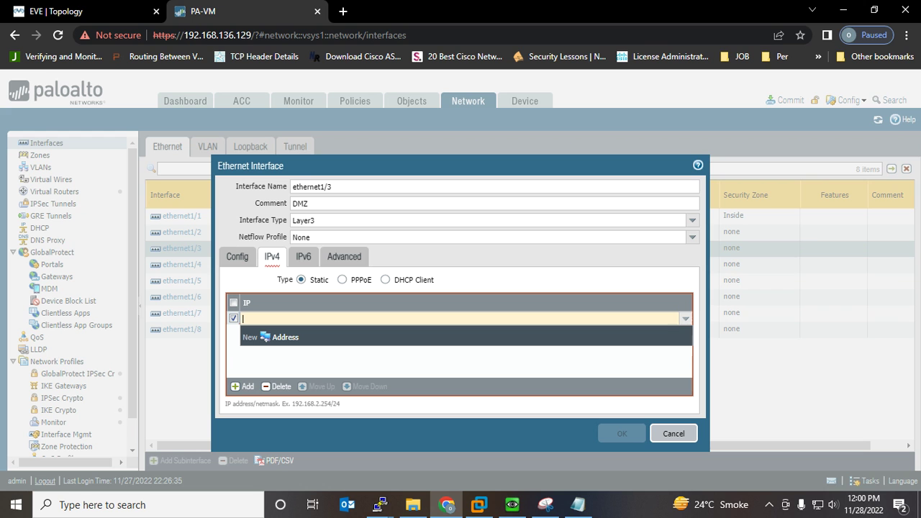
left_click(56, 11)
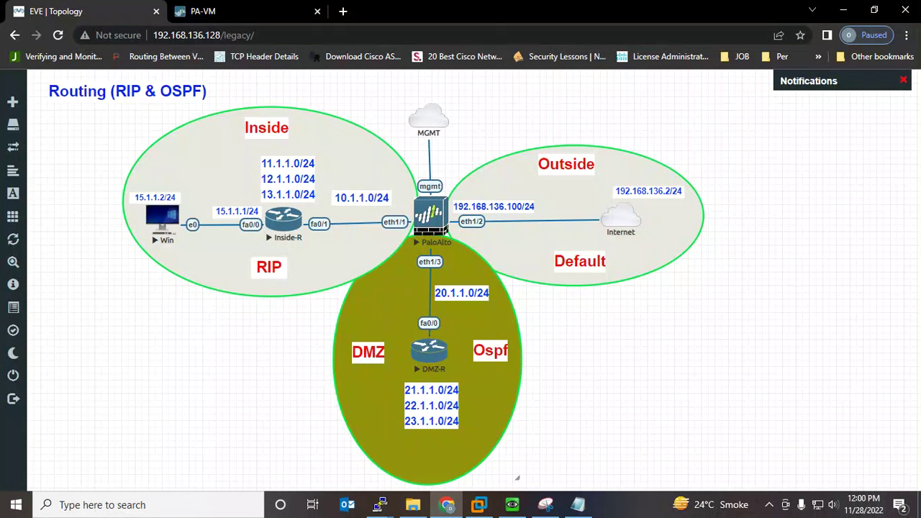
key("ctrl+Tab")
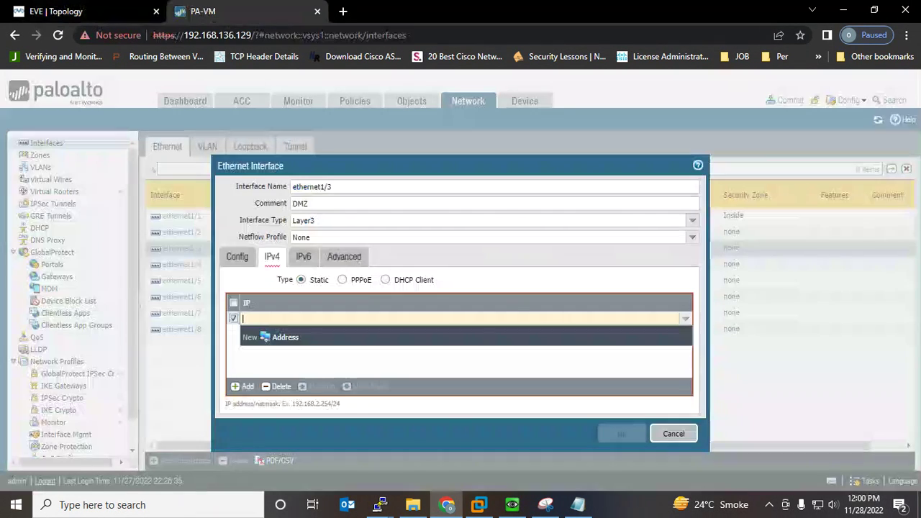
type("20.1")
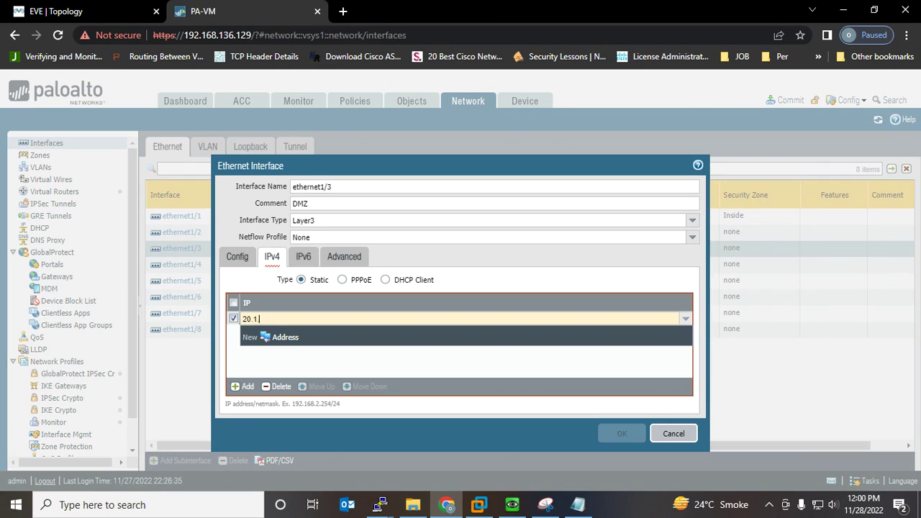
type(".1.2/24")
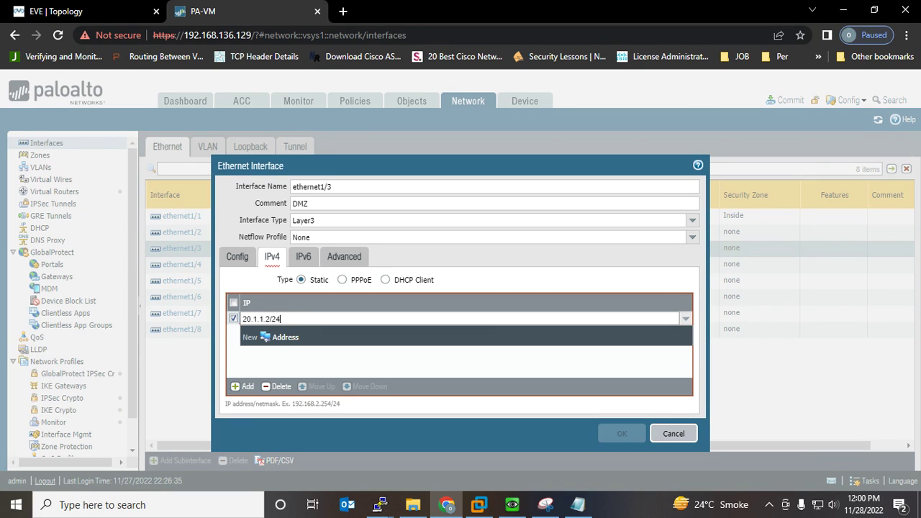
Apply the Ping management profile to ethernet1/3 and save the interface
left_click(344, 257)
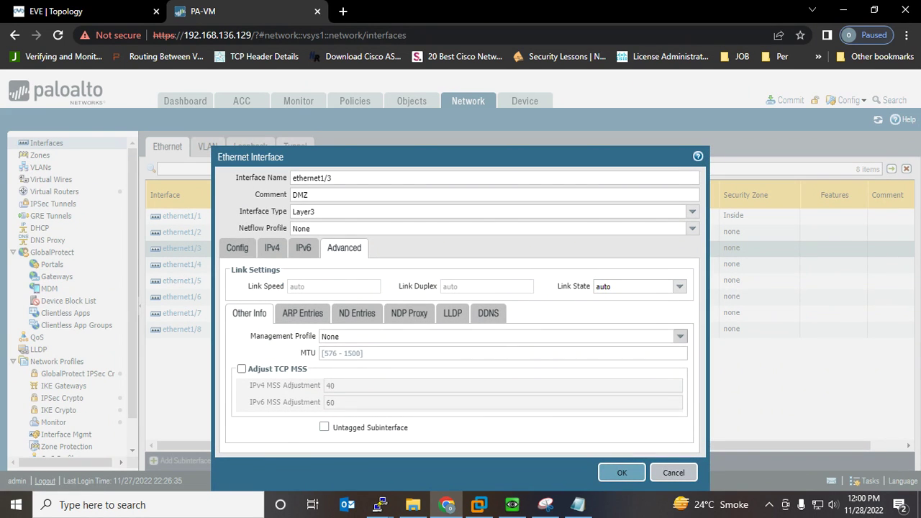
left_click(680, 336)
left_click(346, 363)
left_click(622, 473)
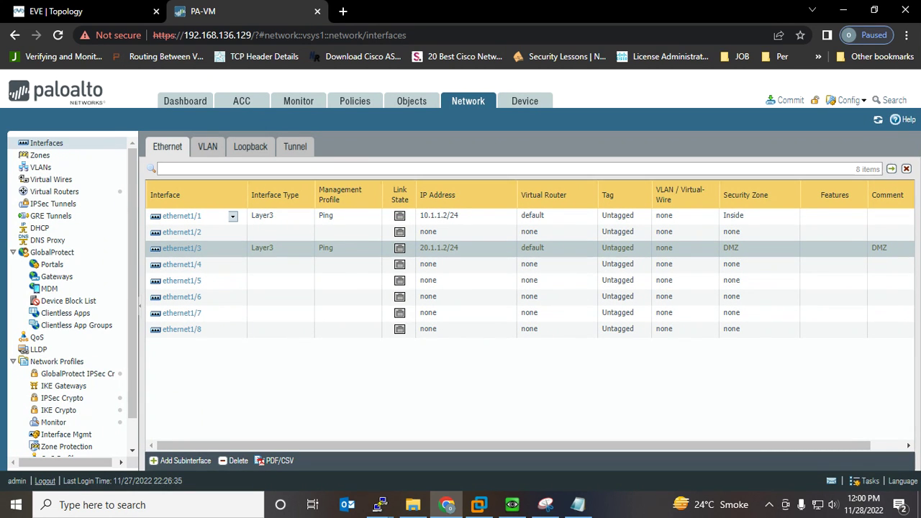
Add a loopback interface with the number 10 and the comment RIP
left_click(250, 146)
left_click(162, 461)
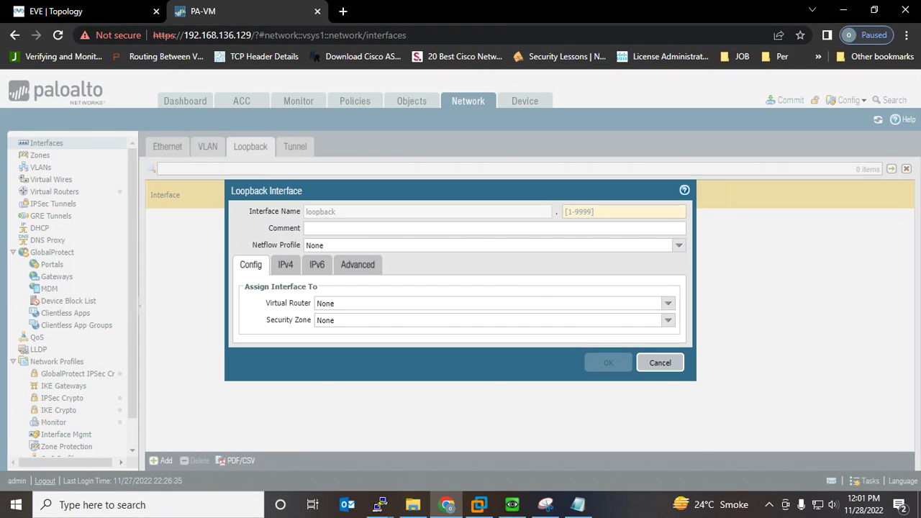
left_click(625, 214)
type("10")
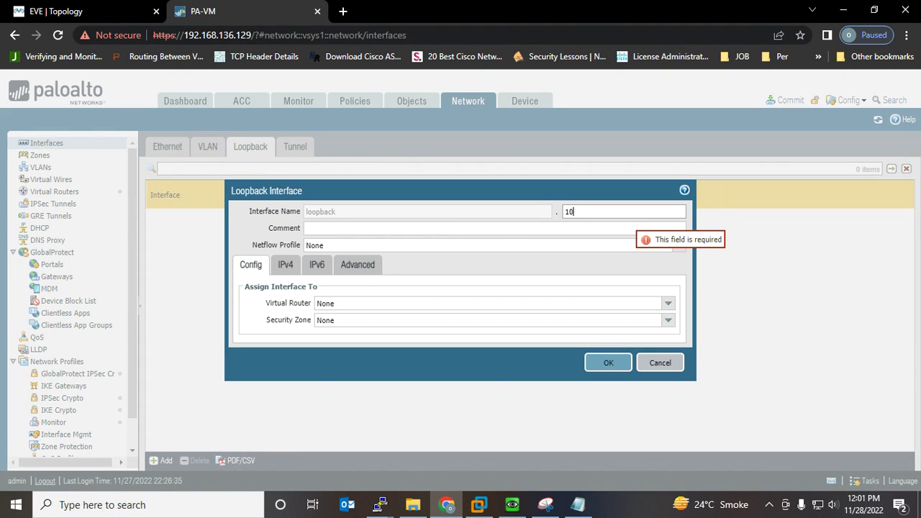
left_click(591, 228)
type("RIP")
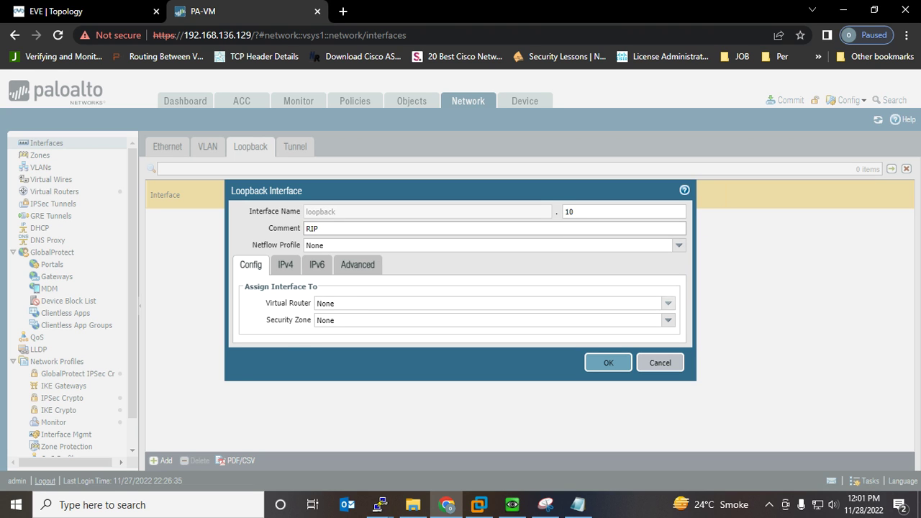
Assign the new loopback interface to the default virtual router and the Inside security zone
left_click(668, 303)
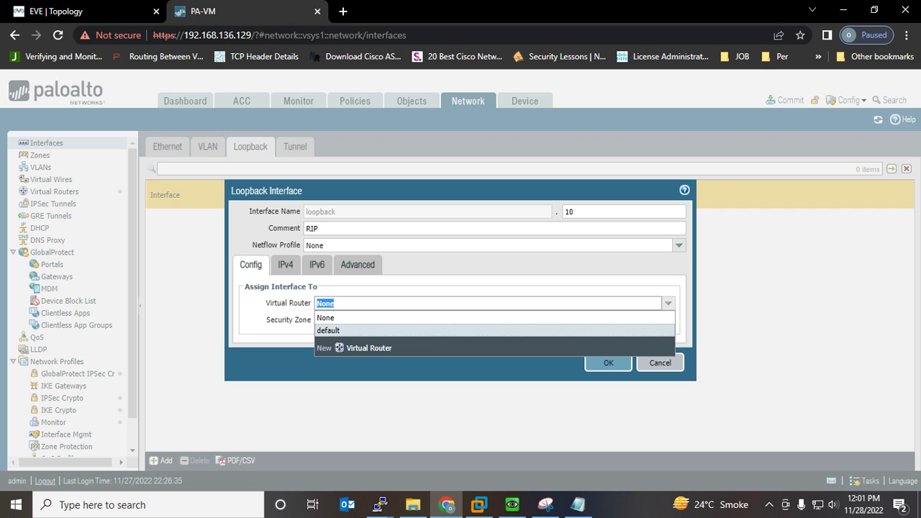
left_click(494, 331)
key("Tab")
key("Down")
key("Down")
key("Down")
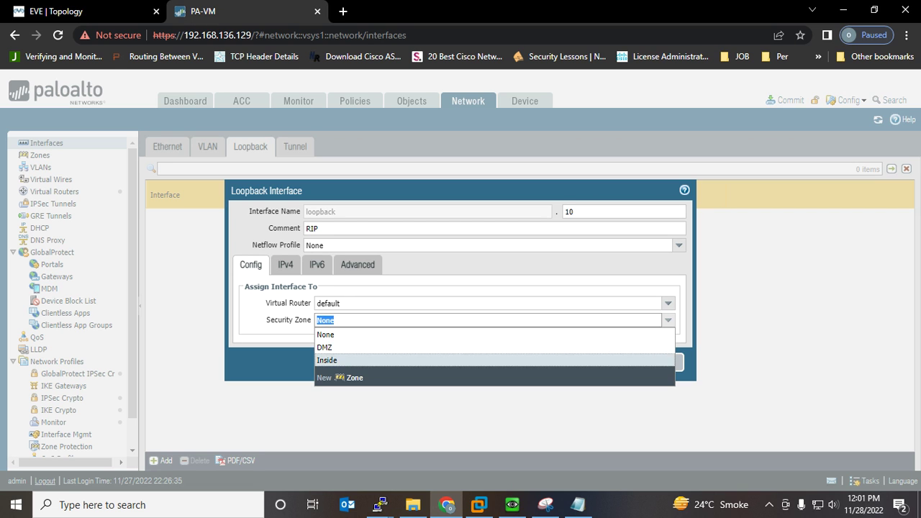
key("Return")
Change the loopback interface number to 25 and add the IPv4 address 25.25.25.25/24
left_click(286, 265)
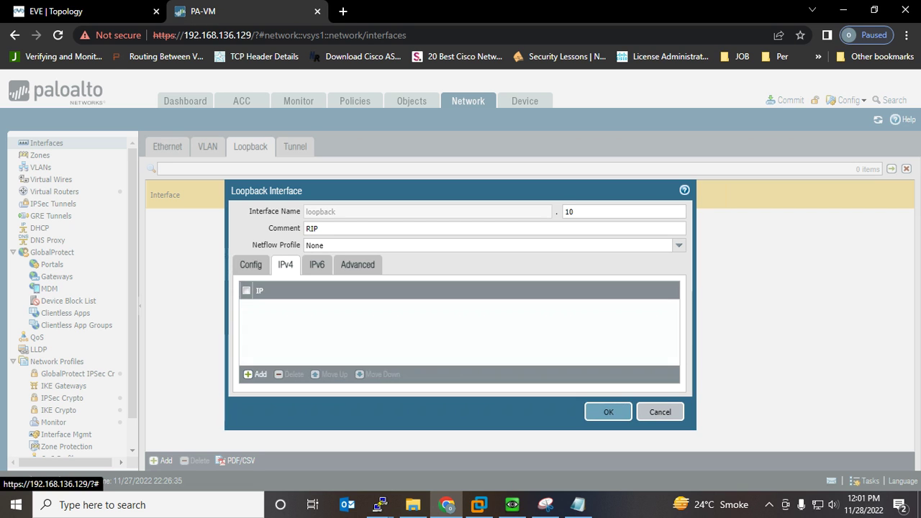
left_click(257, 375)
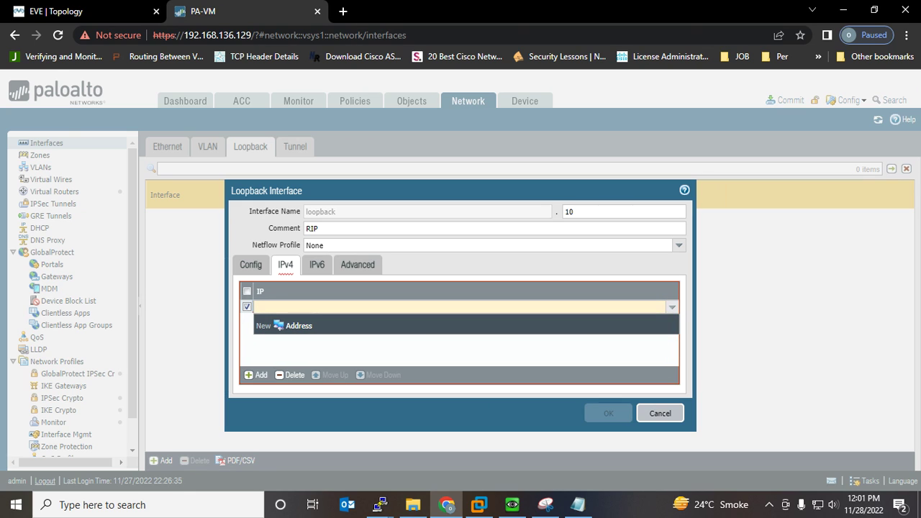
key("Escape")
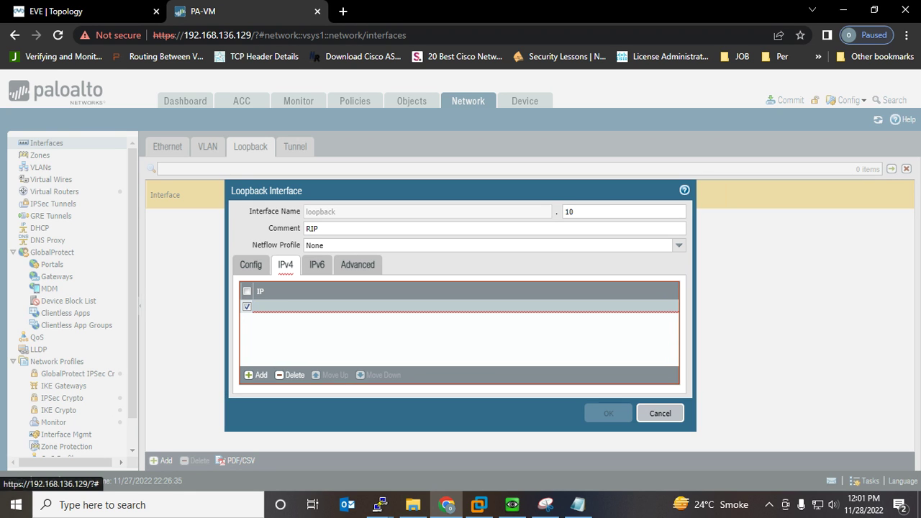
key("Tab")
type("25")
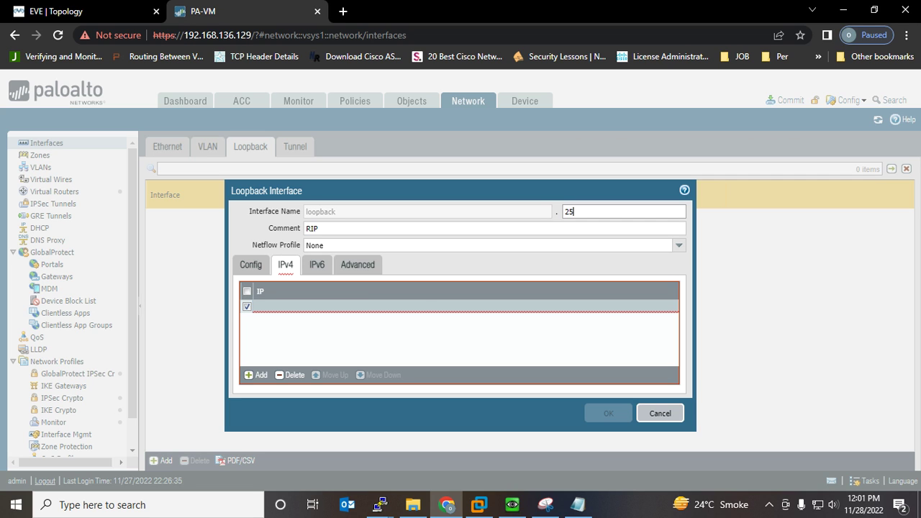
left_click(280, 306)
type("25.25.25.25/24")
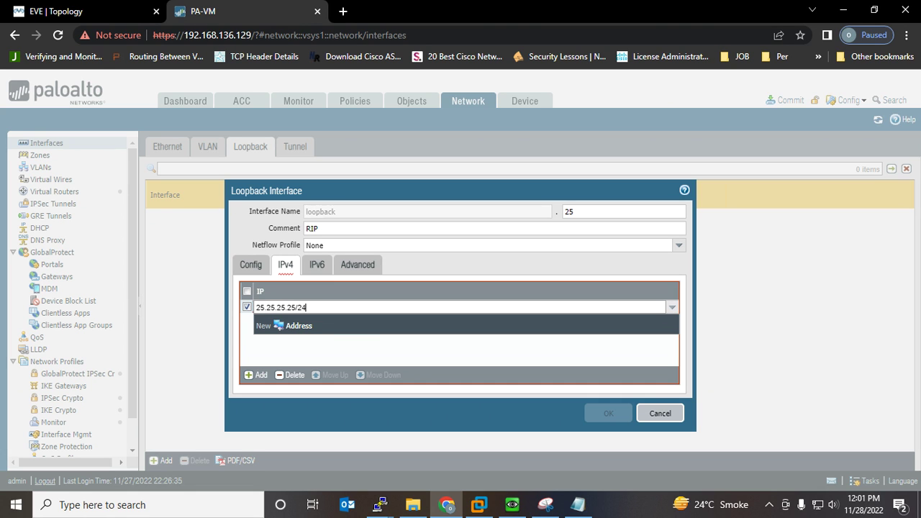
key("Return")
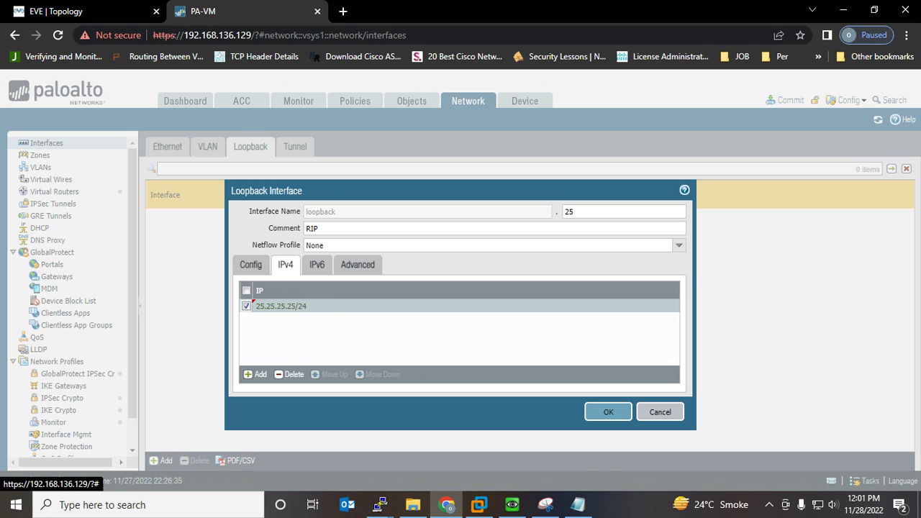
Apply the Ping management profile to loopback.25 and try to save the interface
left_click(317, 265)
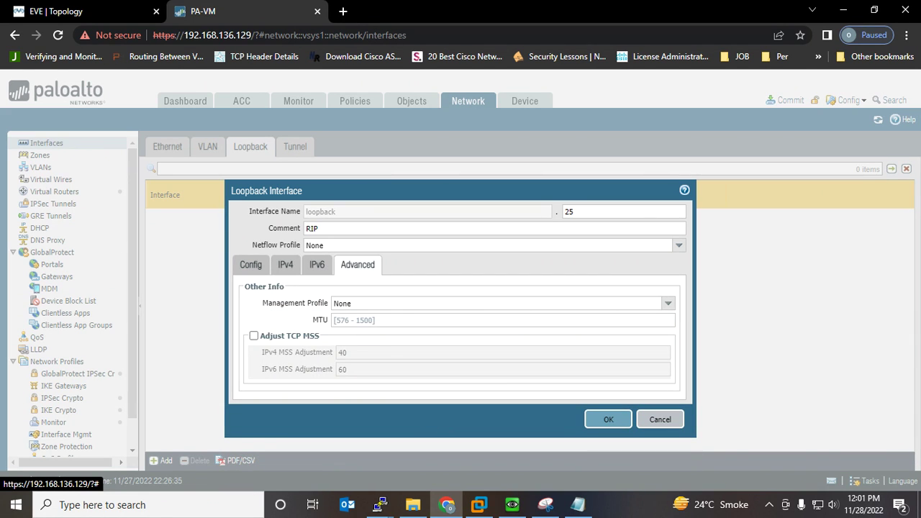
left_click(668, 304)
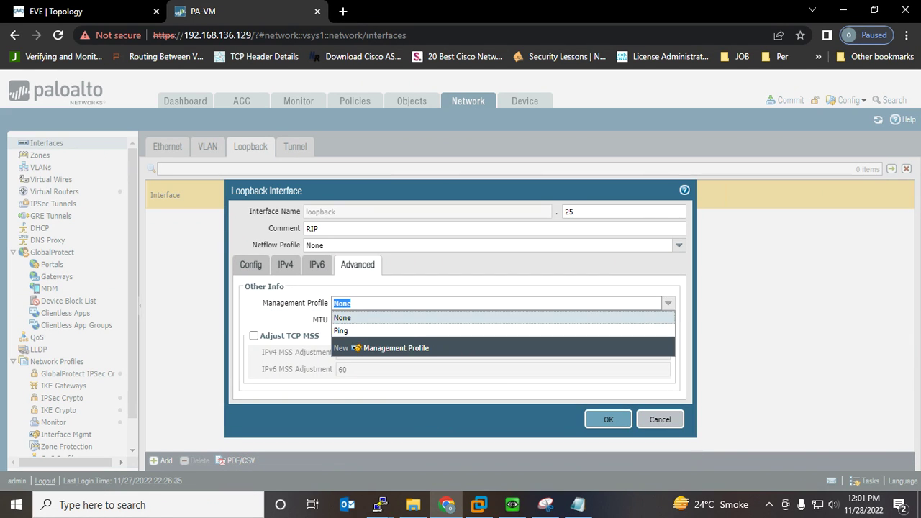
key("Down")
key("Return")
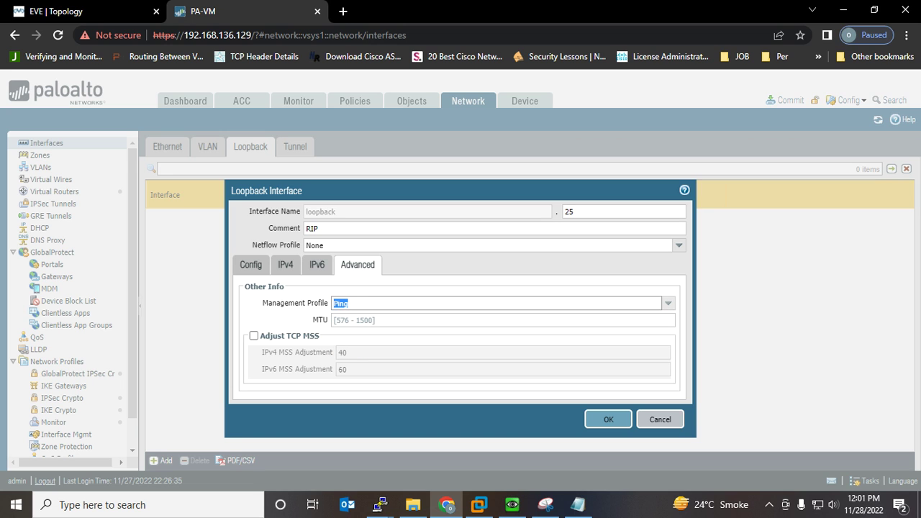
double_click(311, 228)
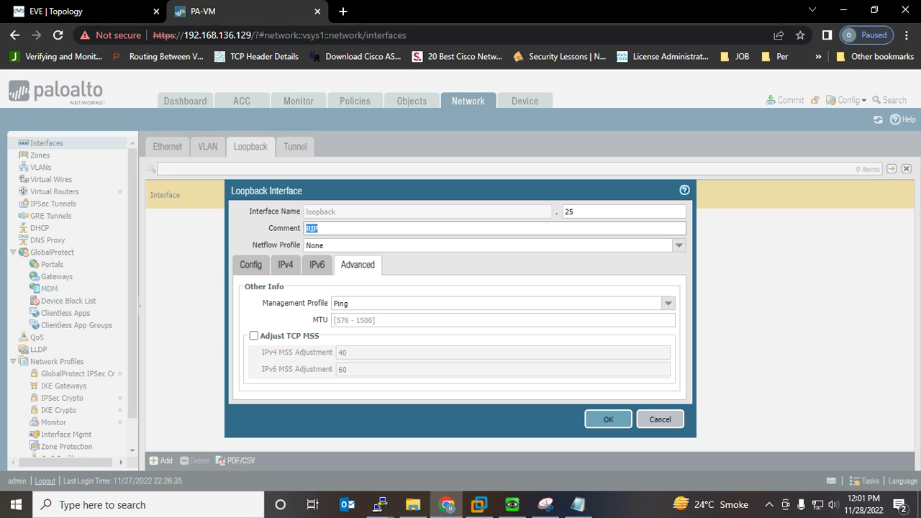
key("Return")
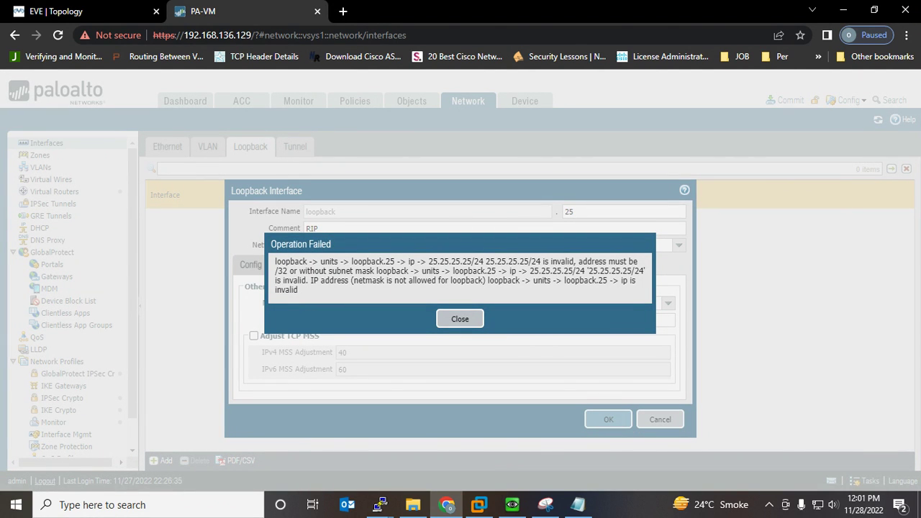
left_click(460, 319)
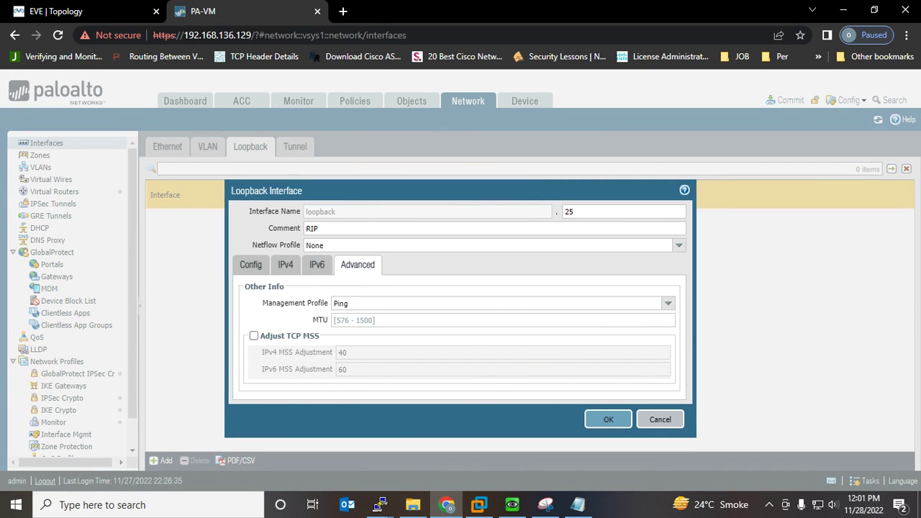
Change the IPv4 address of loopback.25 to 25.25.25.25/32 and save the interface
left_click(286, 265)
left_click(281, 307)
left_click(307, 307)
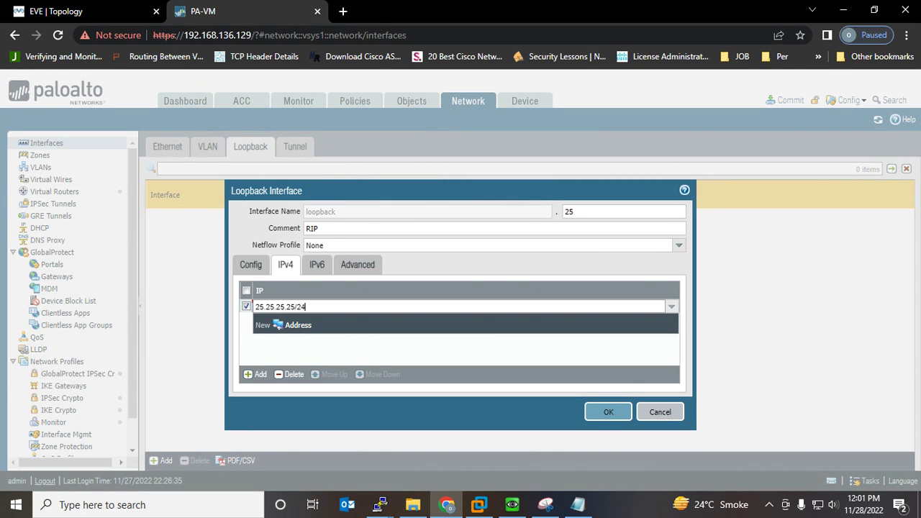
key("BackSpace")
key("BackSpace")
type("32")
key("Return")
left_click(608, 412)
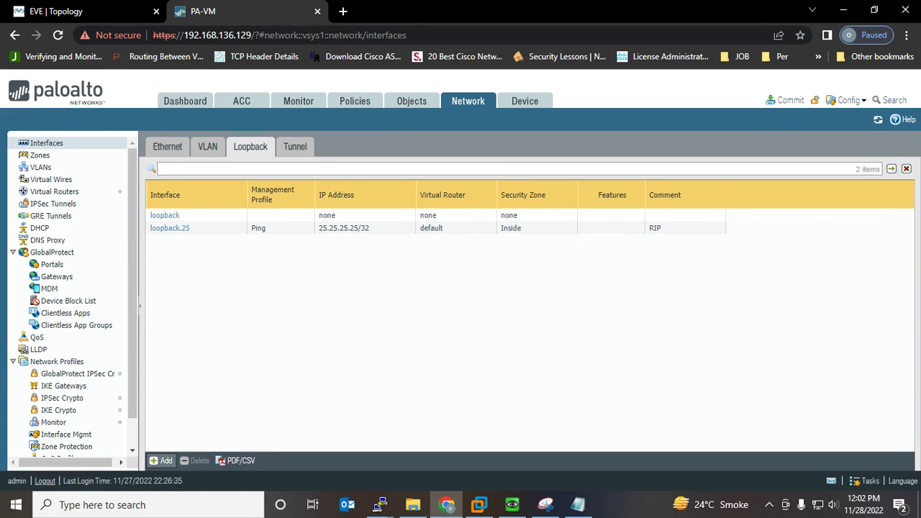
Add a loopback interface numbered 50, assigned to the default virtual router and the Inside security zone
left_click(162, 461)
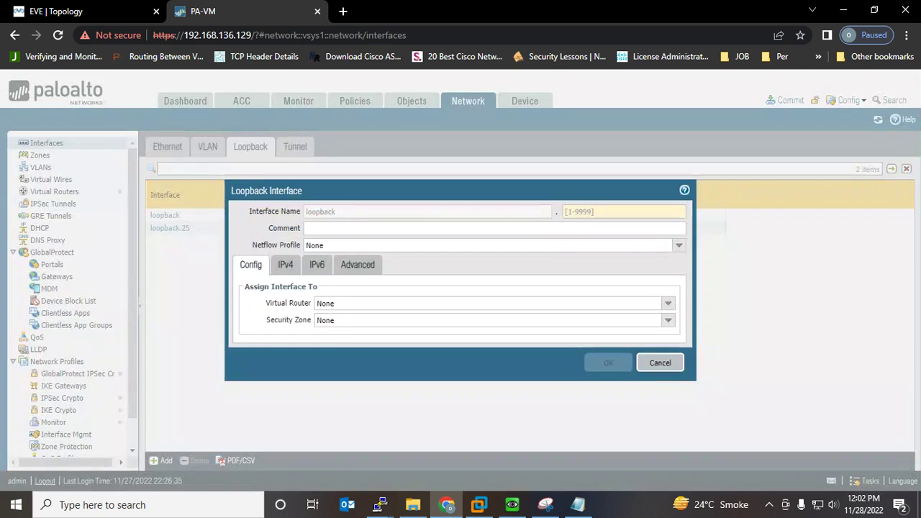
type("50")
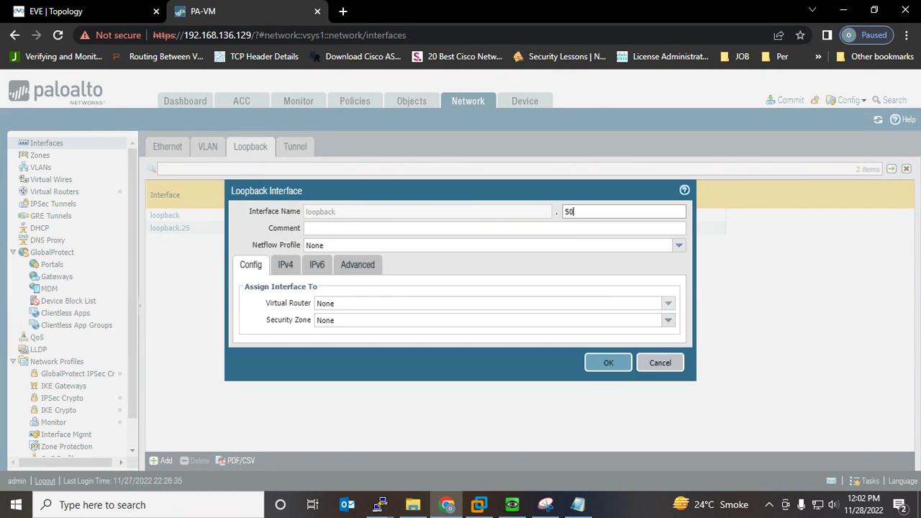
left_click(668, 304)
left_click(330, 329)
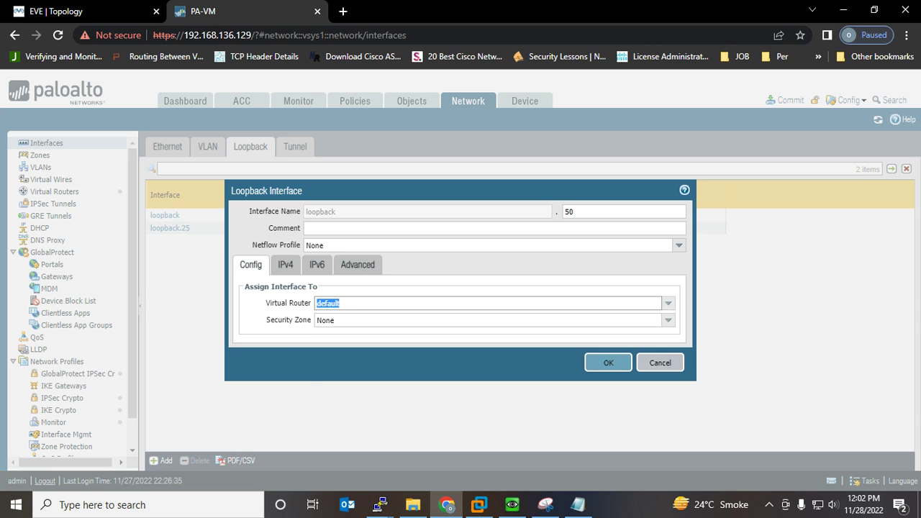
left_click(668, 320)
left_click(328, 360)
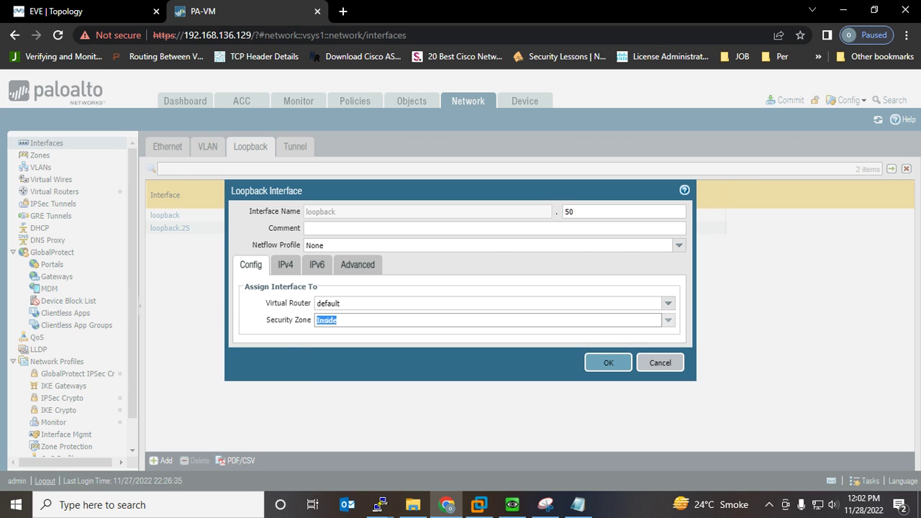
Add the IPv4 address 50.50.50.50/32 to loopback interface 50
left_click(286, 265)
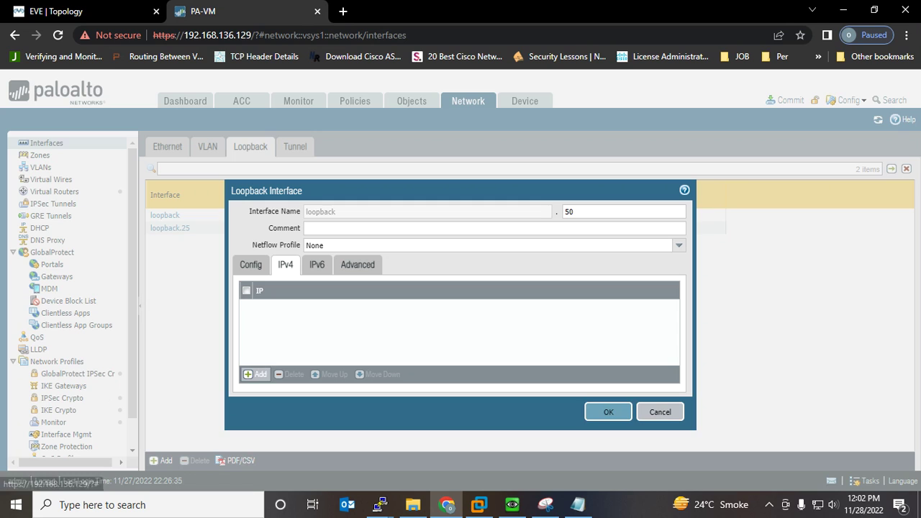
left_click(257, 375)
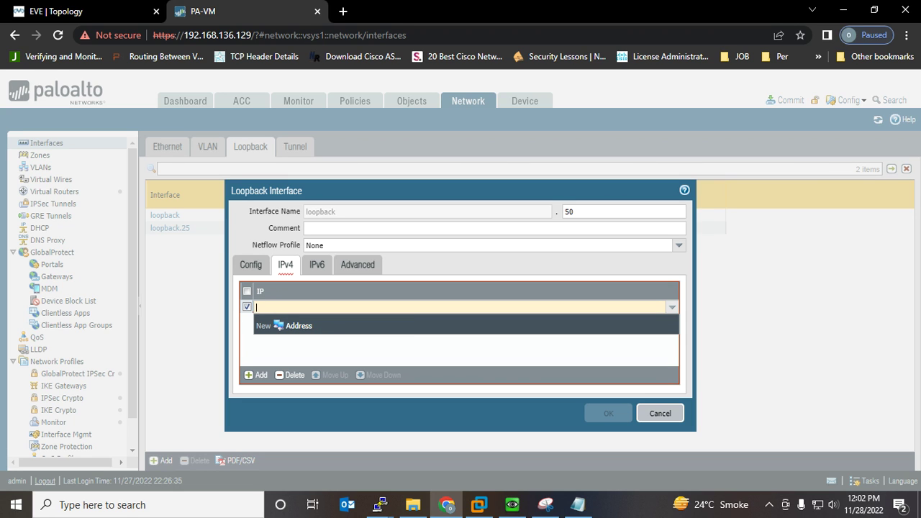
type("50")
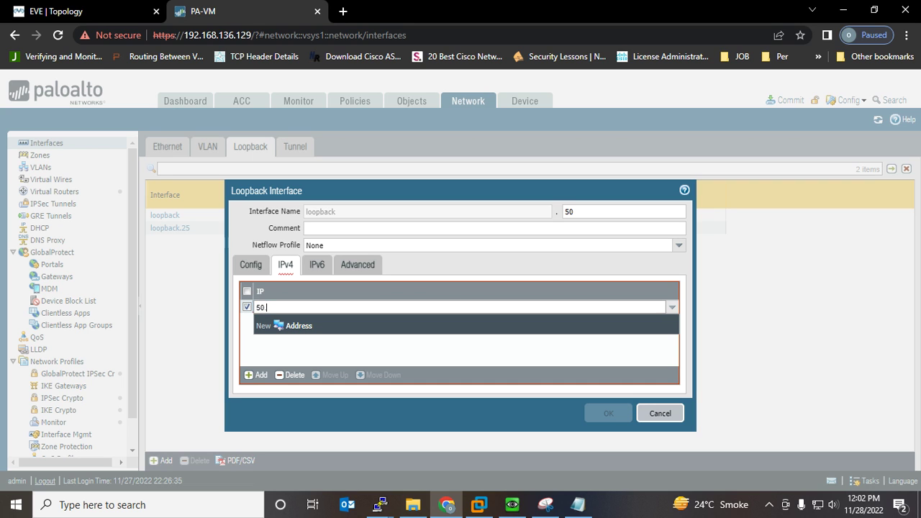
type(".50.50.50/32")
key("Return")
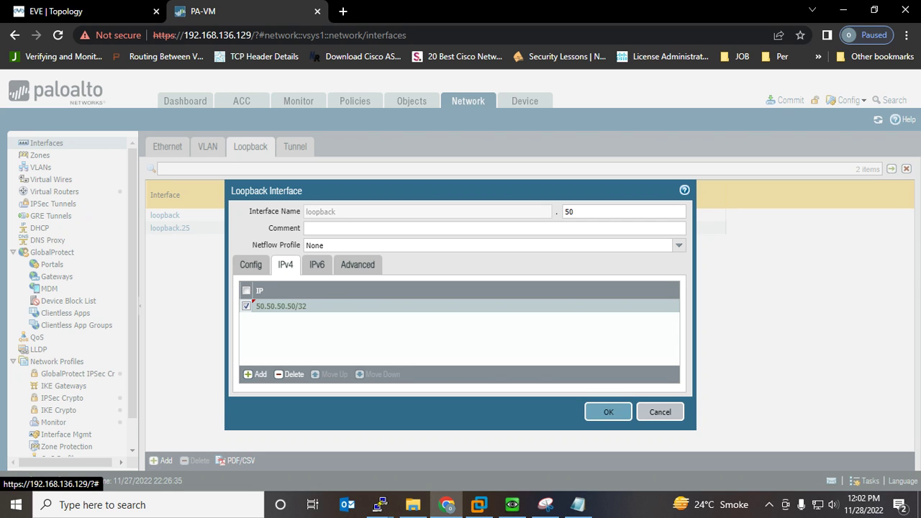
Apply the Ping management profile to loopback.50, set its comment to RIP and save the interface
left_click(357, 264)
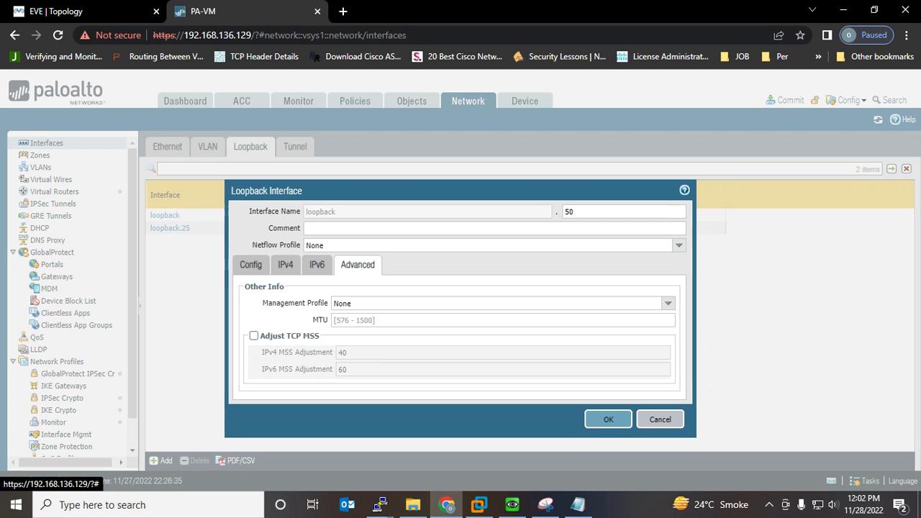
left_click(669, 303)
left_click(504, 331)
left_click(609, 419)
type("RIP")
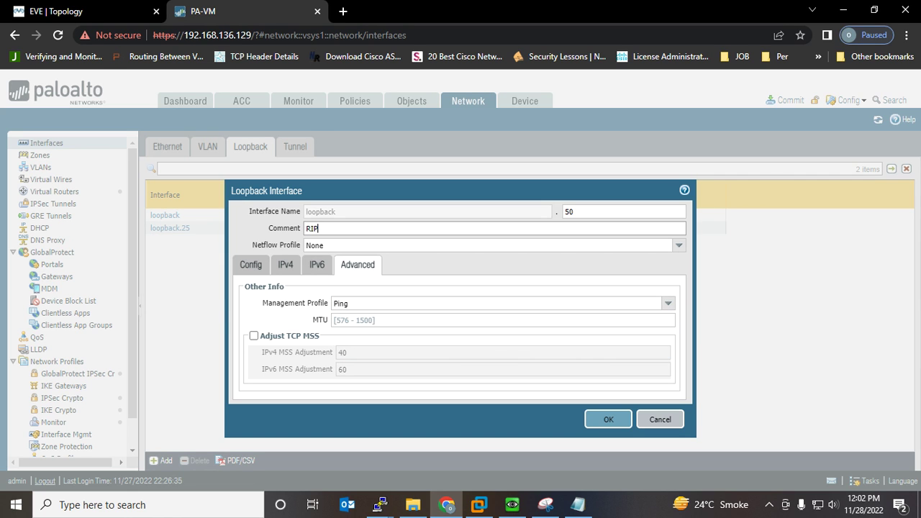
key("Return")
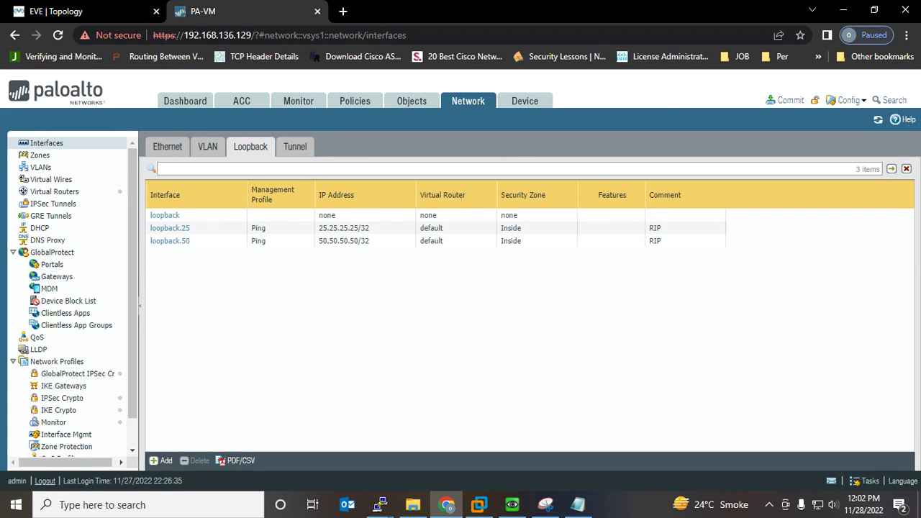
Add a loopback interface numbered 75, assigned to the default virtual router and the DMZ security zone
left_click(161, 461)
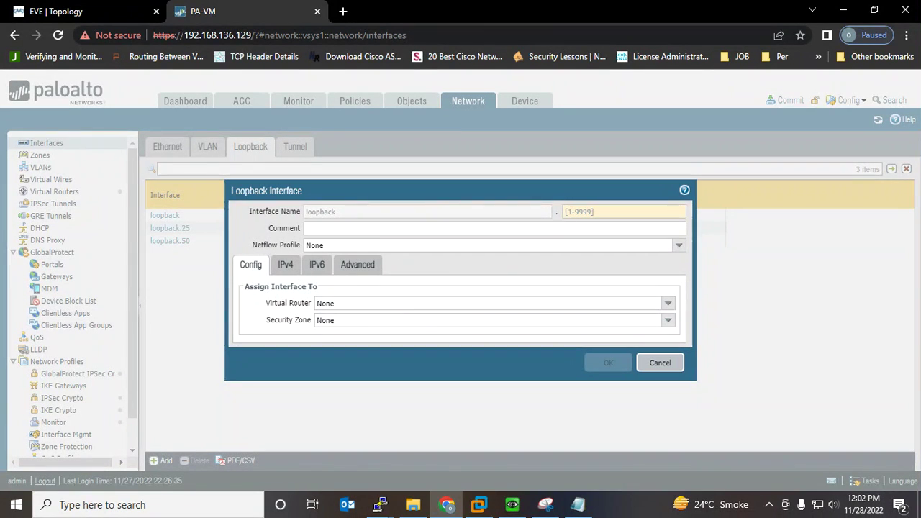
type("75")
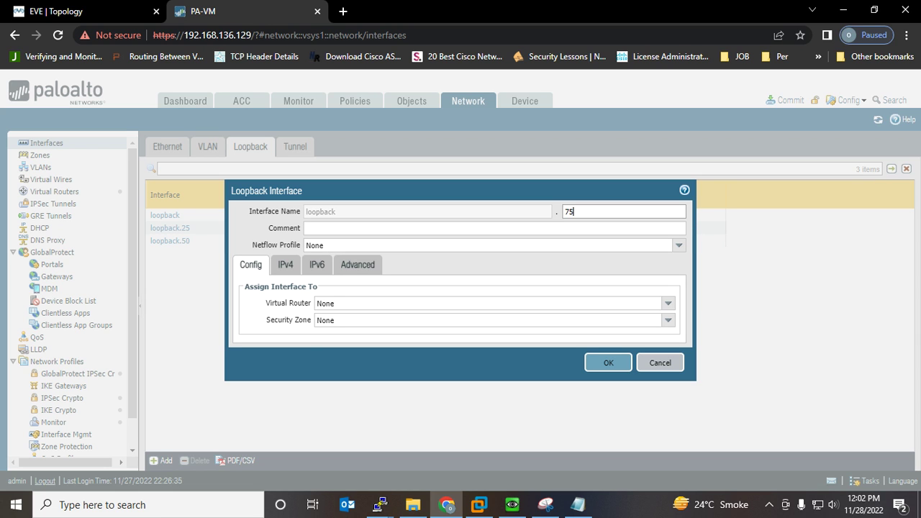
left_click(669, 303)
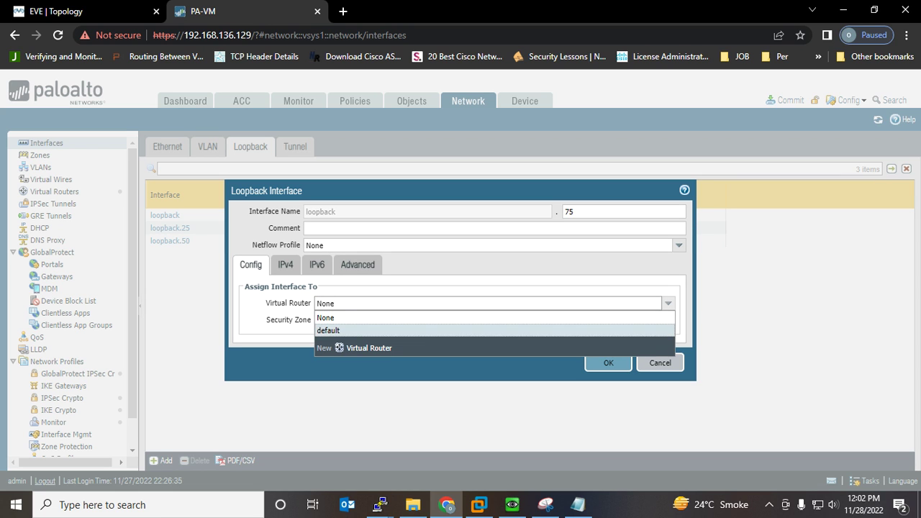
key("Return")
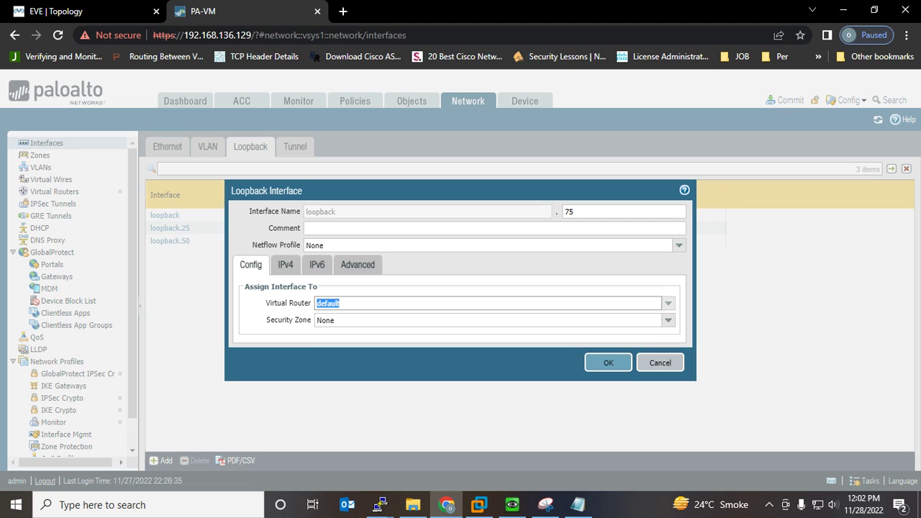
left_click(668, 321)
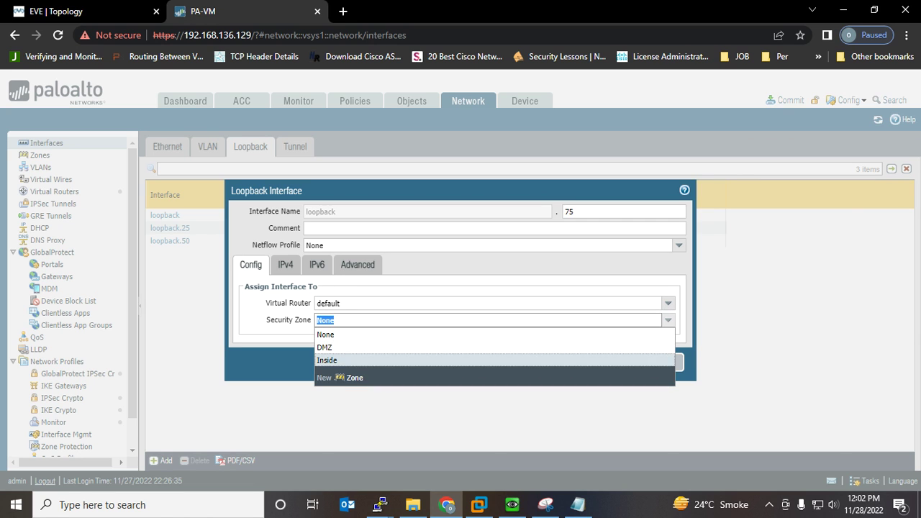
key("Up")
key("Return")
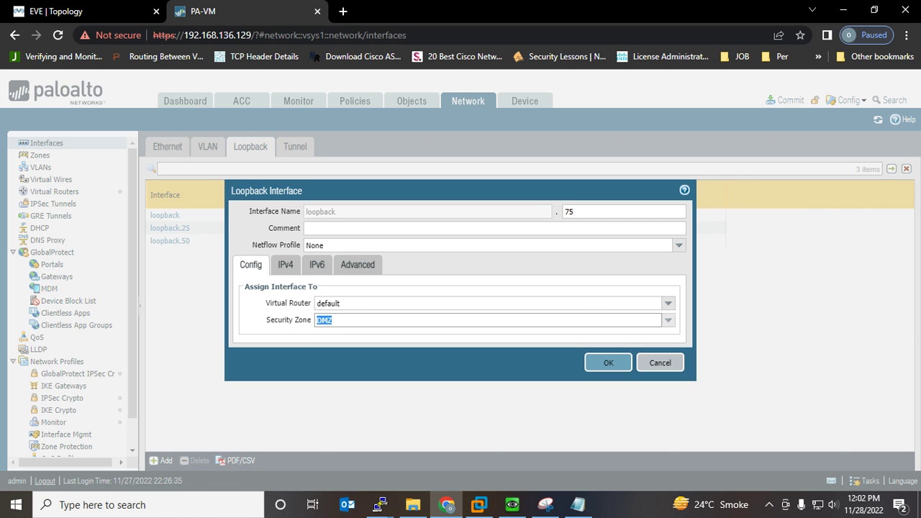
Add the IPv4 address 75.75.75.75/32 to loopback interface 75, checking the EVE topology for reference
left_click(285, 265)
left_click(71, 11)
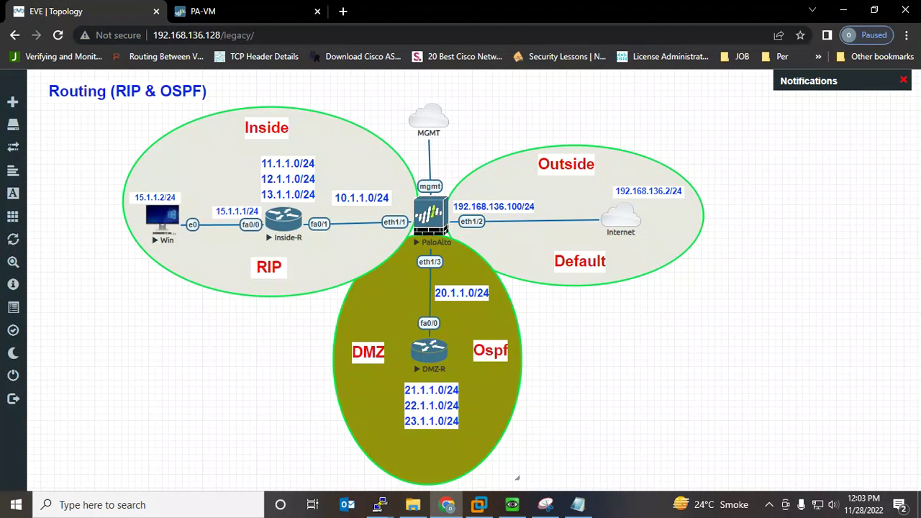
key("ctrl+2")
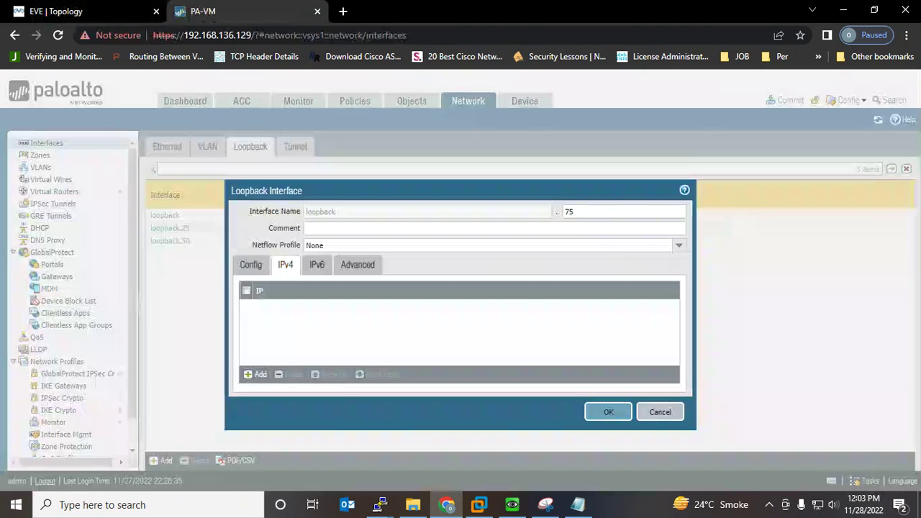
left_click(258, 375)
type("75.75.75.75")
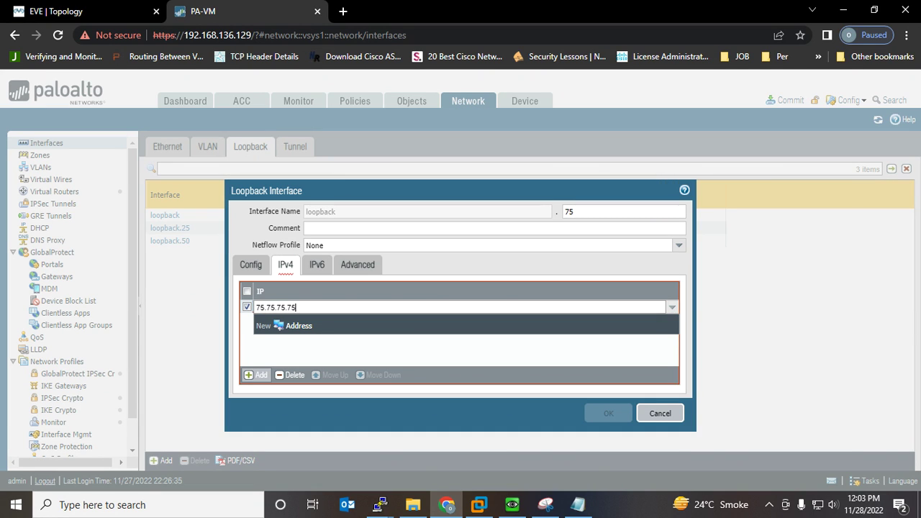
type("/32")
Apply the Ping management profile to loopback.75, set its comment to OSPF and save the interface
left_click(358, 265)
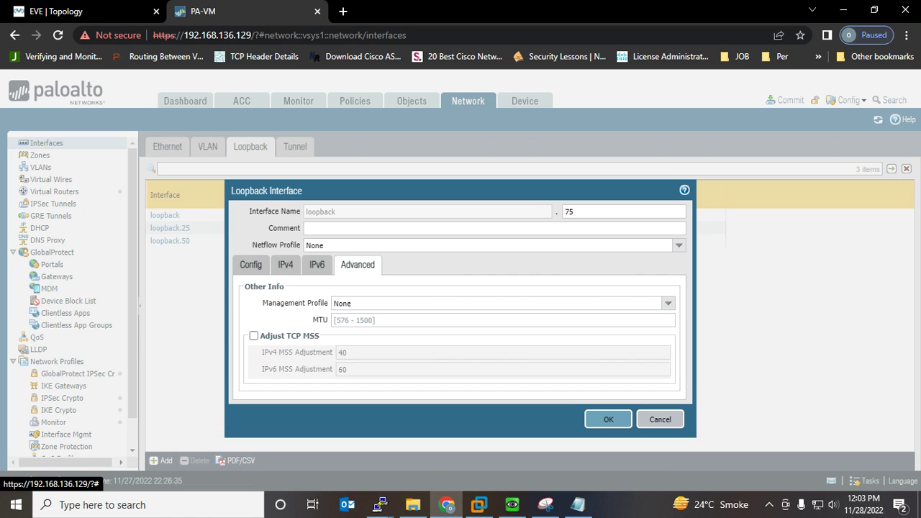
left_click(669, 303)
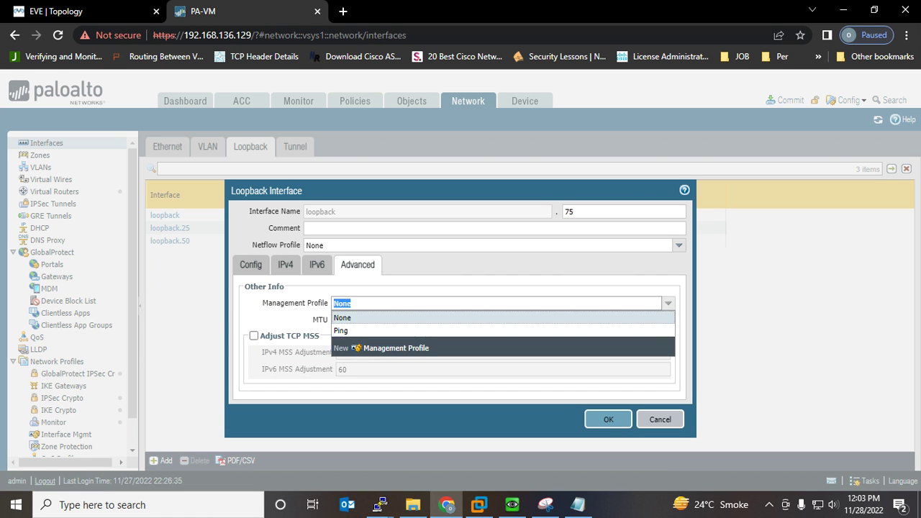
left_click(502, 331)
left_click(494, 228)
type("OSPF")
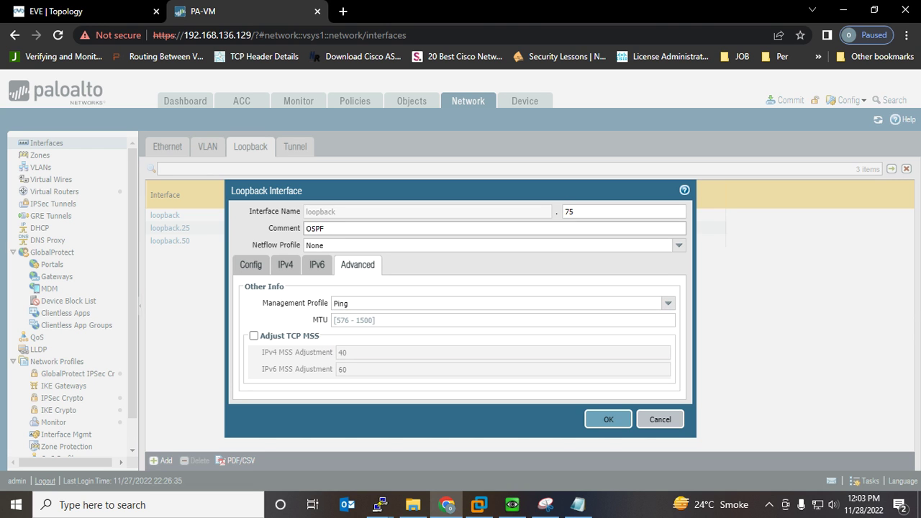
key("Return")
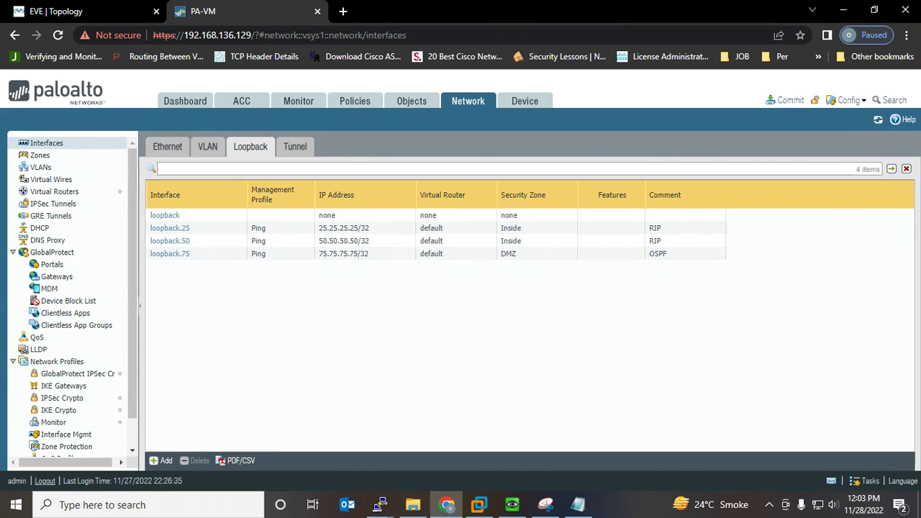
Add a loopback interface numbered 100, assigned to the default virtual router and the DMZ security zone
left_click(161, 461)
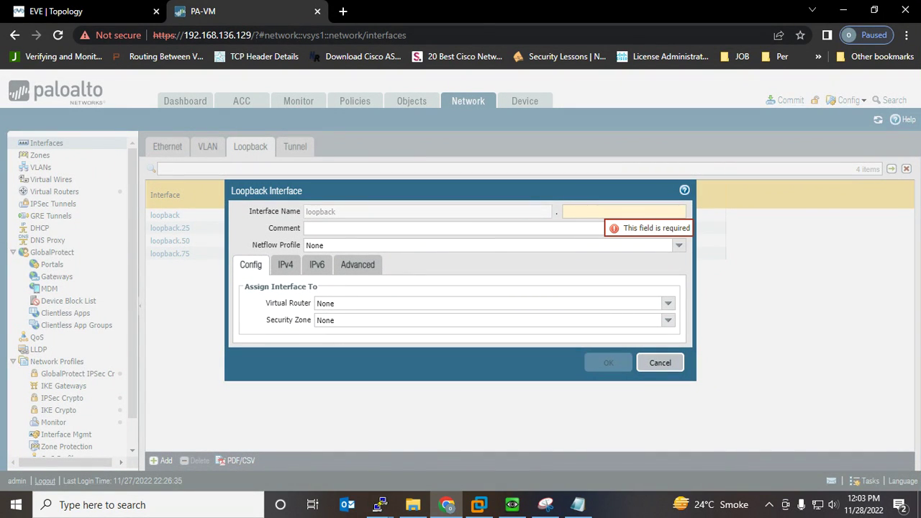
type("100")
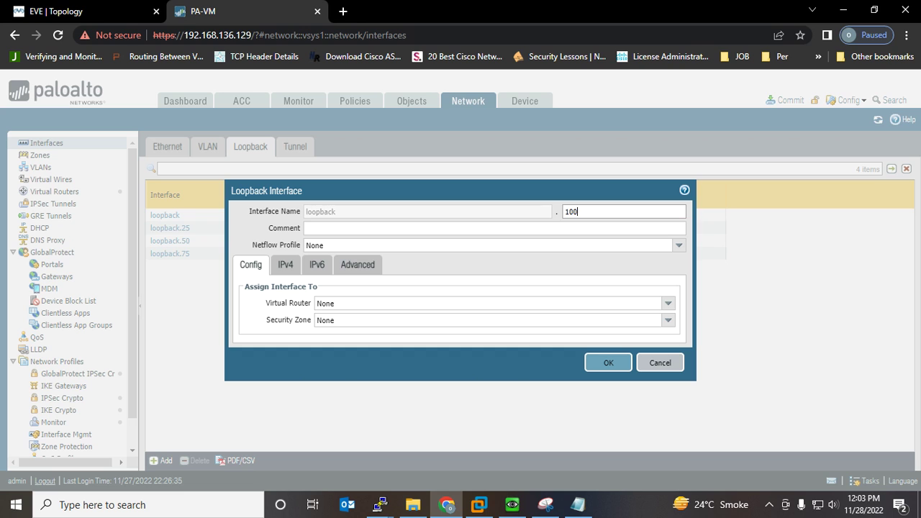
left_click(668, 303)
left_click(495, 330)
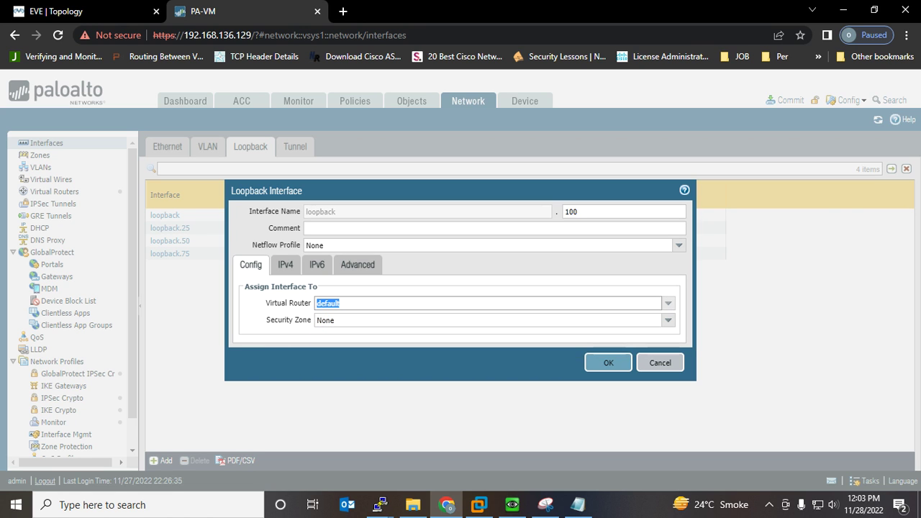
left_click(668, 320)
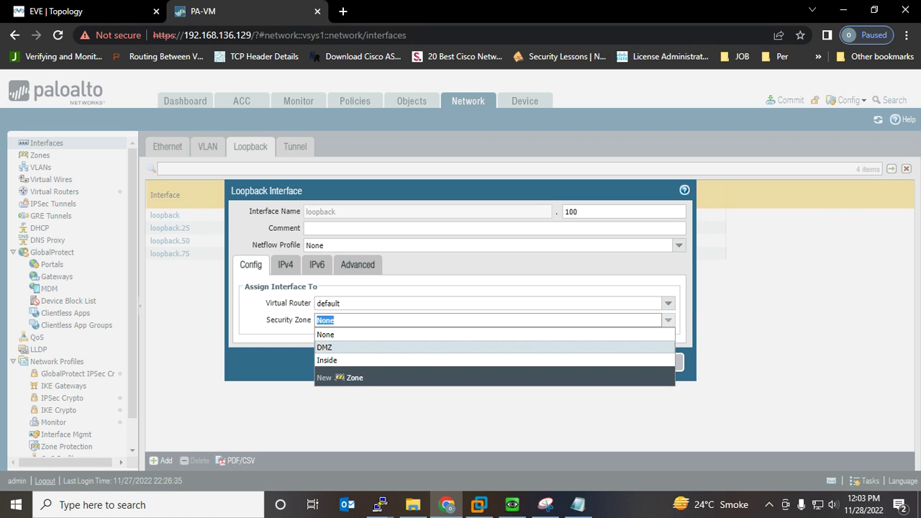
left_click(324, 347)
Add the IPv4 address 100.100.100.100/32 to loopback interface 100
left_click(285, 264)
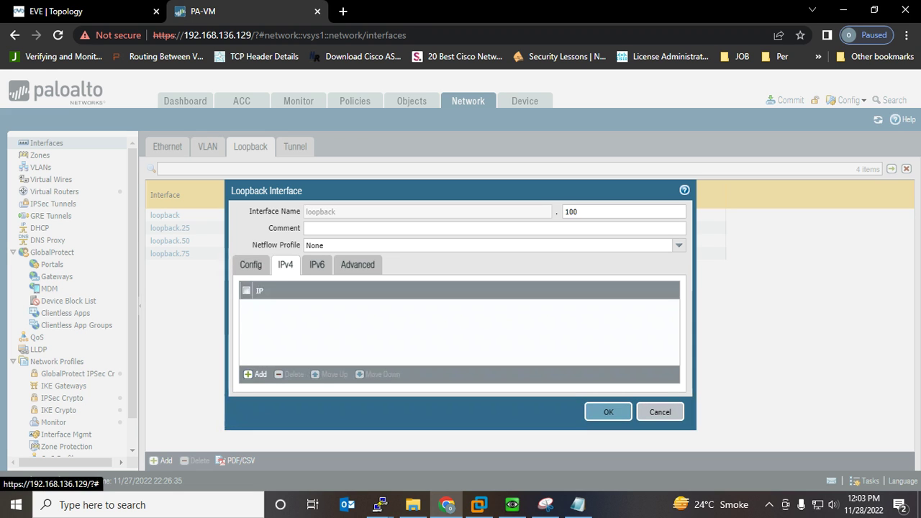
left_click(257, 375)
type("10")
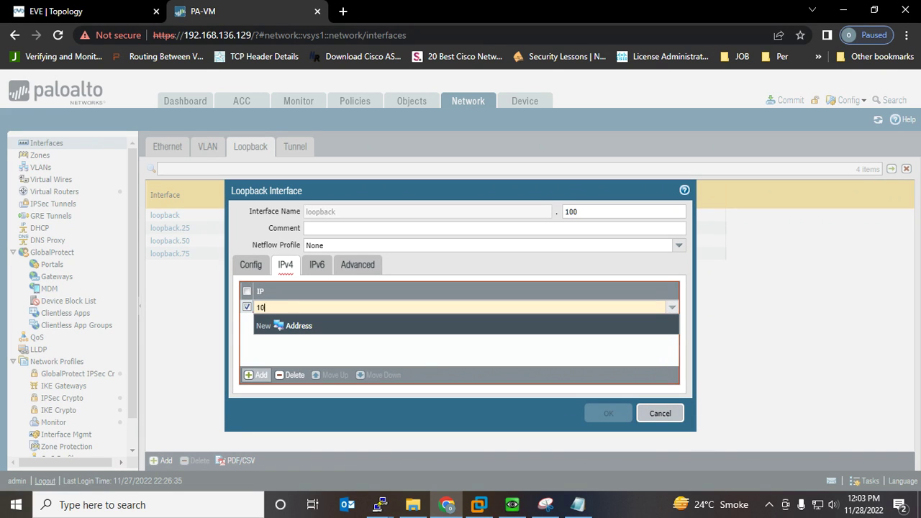
type("0.100.100")
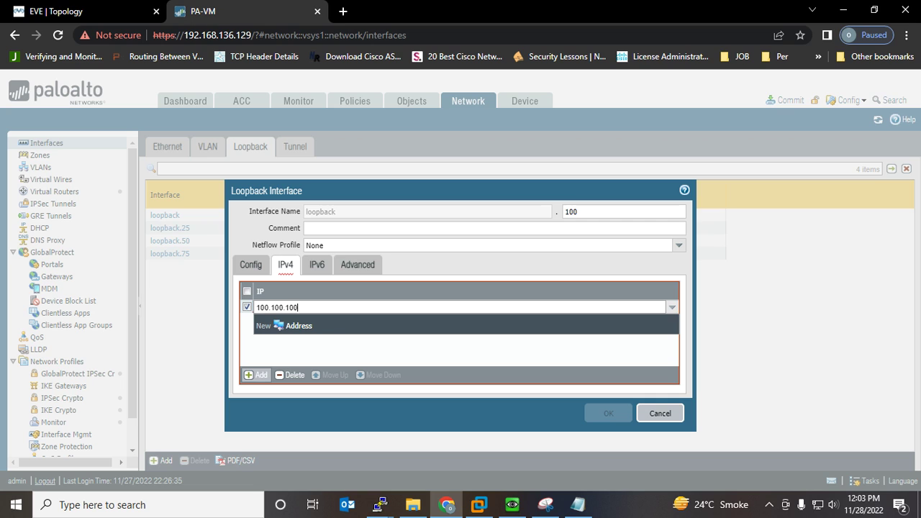
type(".100/32")
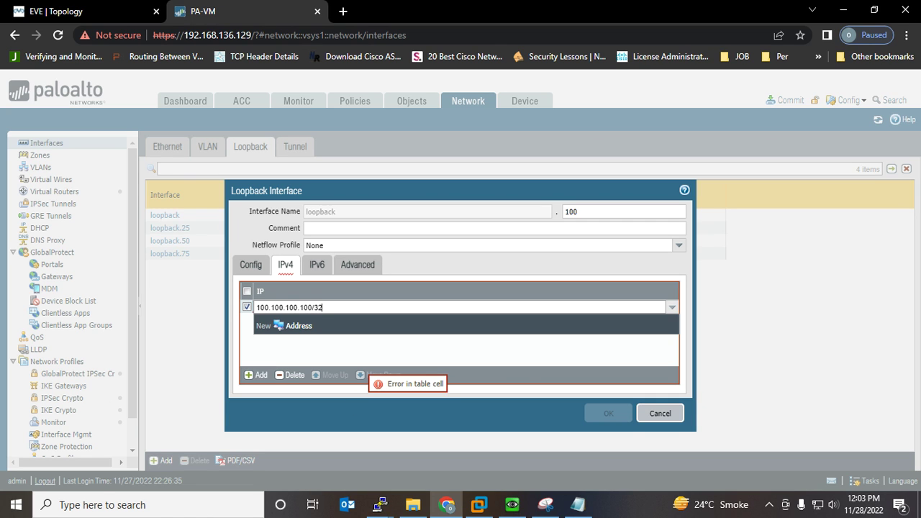
Apply the Ping management profile to loopback.100 and save the interface
left_click(358, 265)
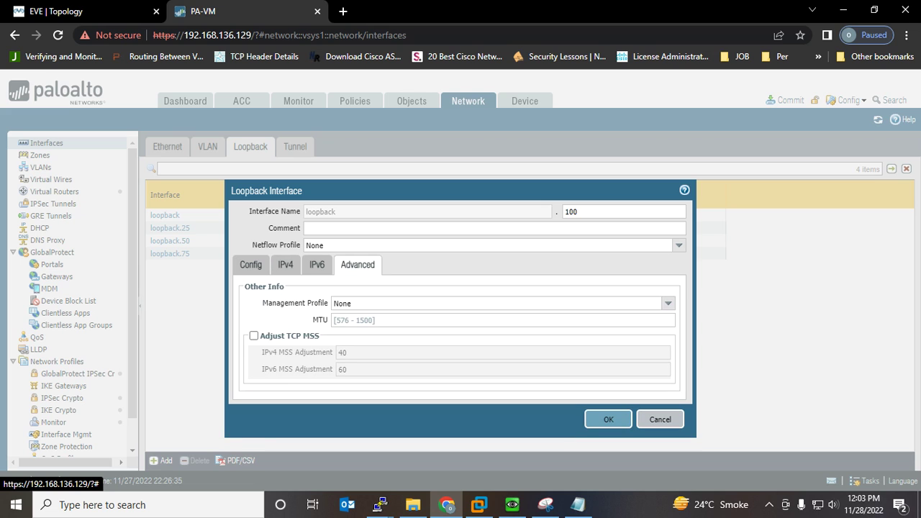
left_click(668, 303)
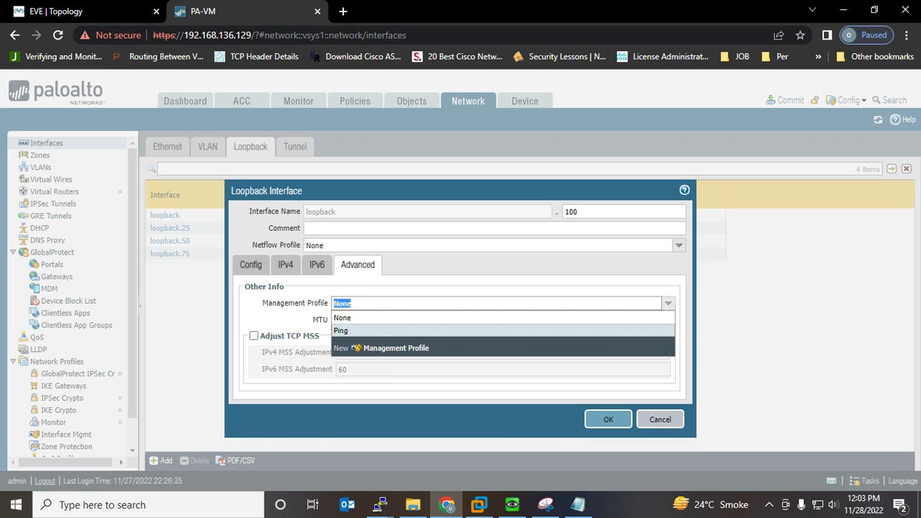
left_click(341, 330)
left_click(608, 419)
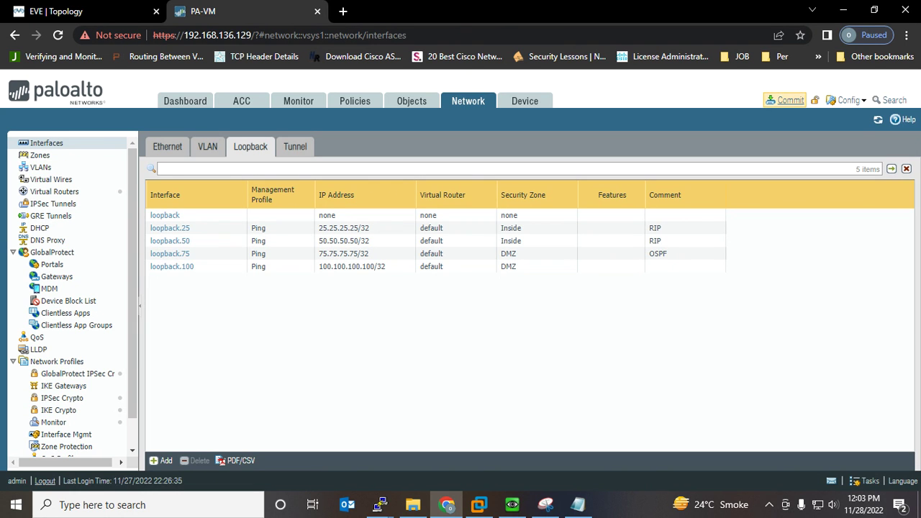
Commit all pending changes to the firewall's running configuration
left_click(786, 100)
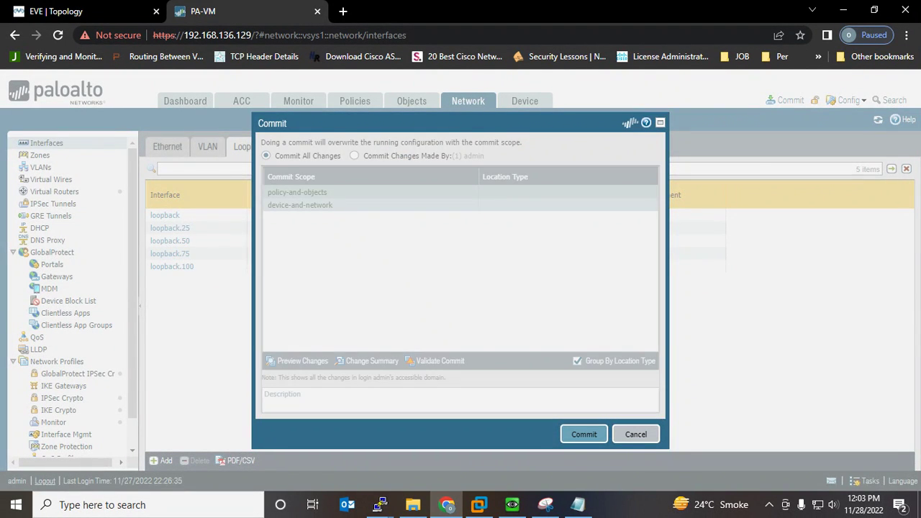
left_click(584, 434)
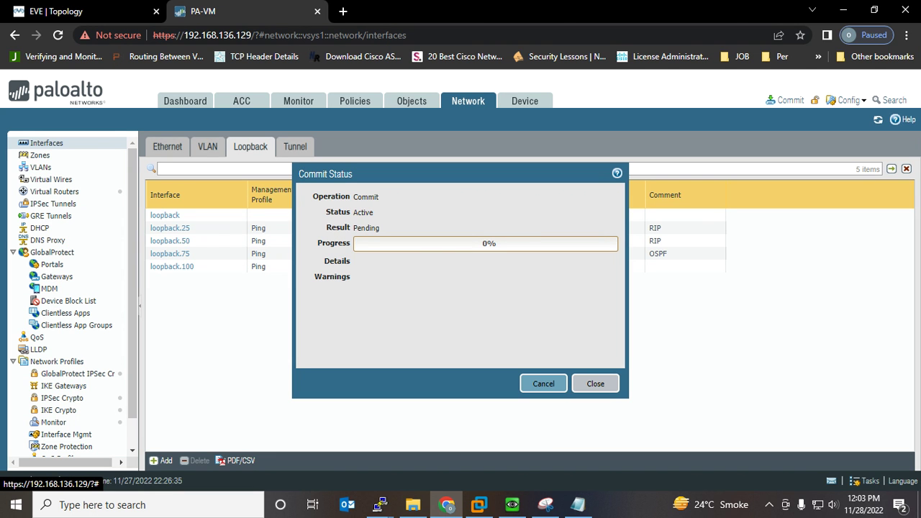
Switch to the EVE topology and capture the whole network diagram with Snipping Tool
left_click(79, 11)
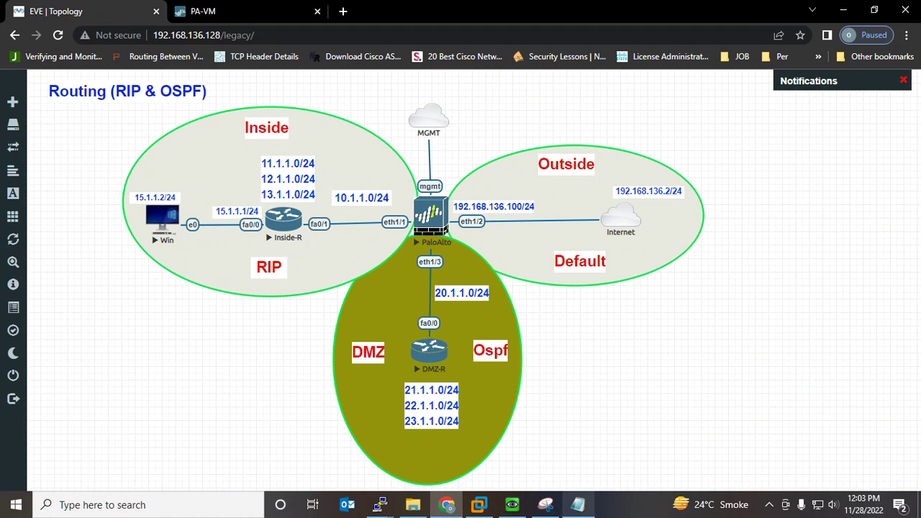
left_click(546, 504)
left_click(371, 90)
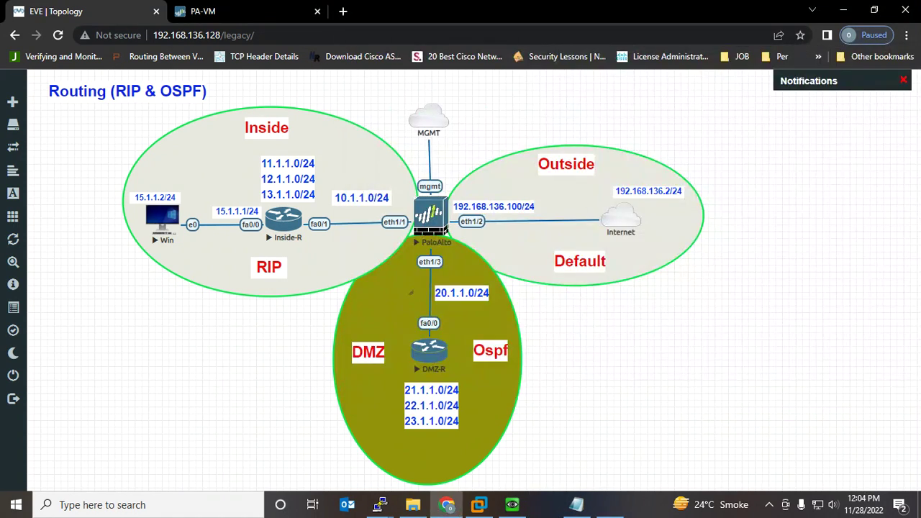
left_click_drag(81, 107, 805, 471)
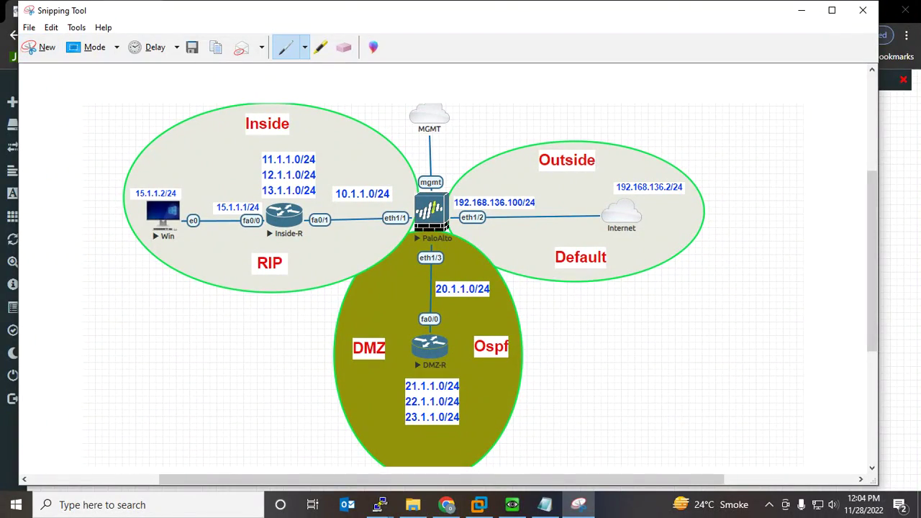
Annotate the captured diagram with pen strokes at Inside-R, DMZ-R and the PaloAlto firewall, plus a loop around the Outside link to the Internet
left_click_drag(292, 210, 353, 157)
left_click_drag(447, 349, 496, 312)
mouse_move(443, 250)
left_mouse_down()
mouse_move(417, 191)
mouse_move(331, 196)
left_mouse_up()
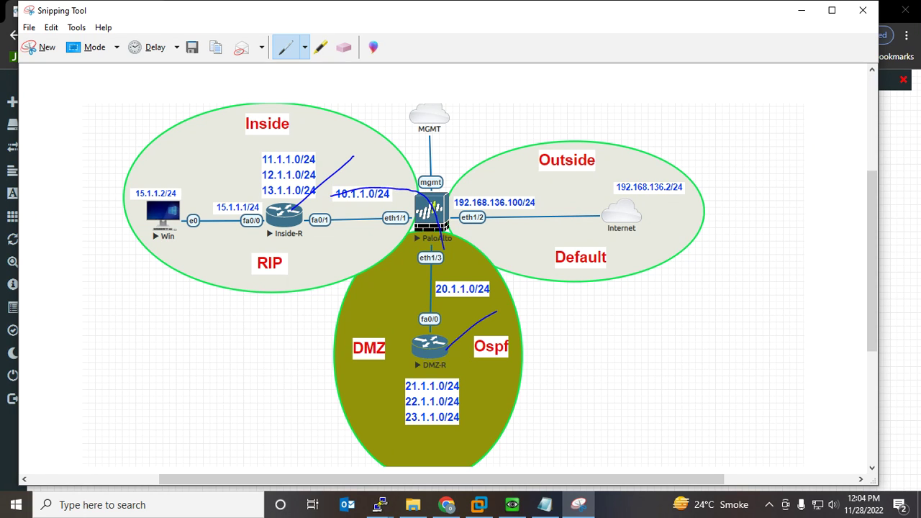
left_click_drag(442, 249, 413, 306)
mouse_move(479, 189)
left_mouse_down()
mouse_move(447, 245)
mouse_move(720, 242)
mouse_move(753, 232)
left_mouse_up()
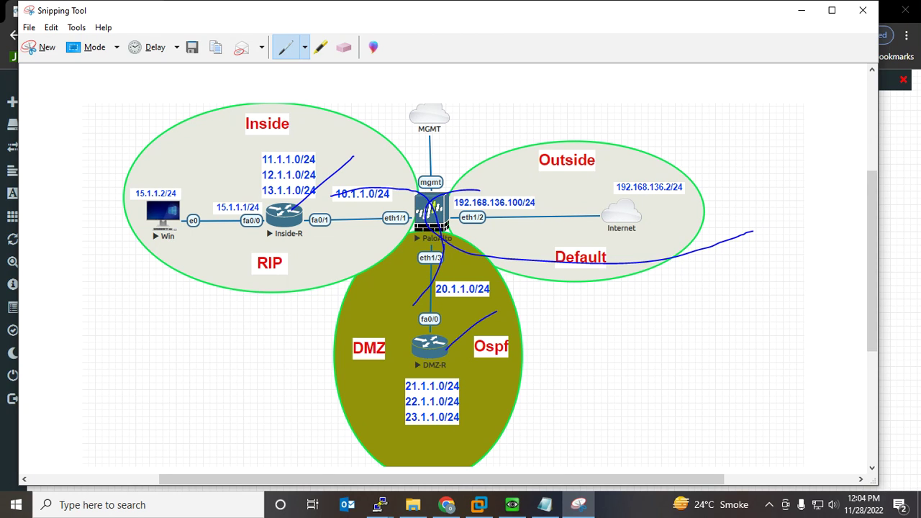
mouse_move(479, 190)
left_mouse_down()
mouse_move(800, 246)
mouse_move(711, 246)
left_mouse_up()
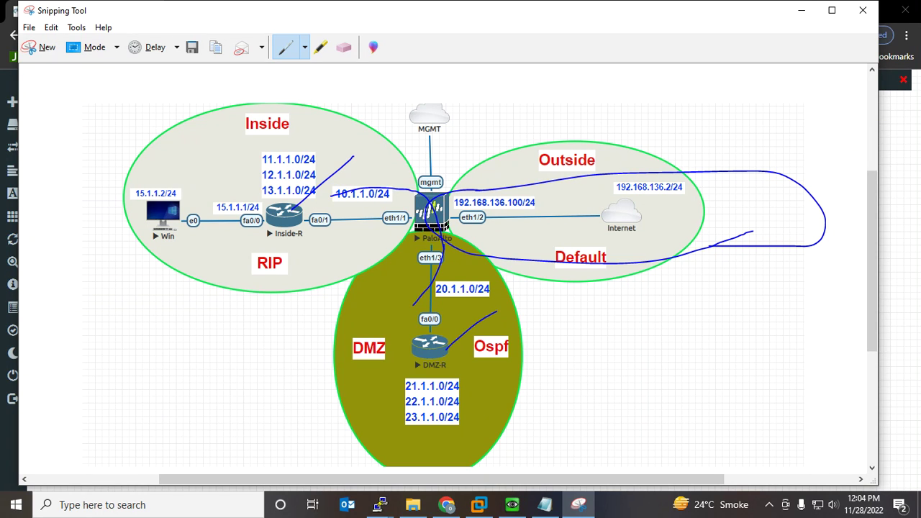
Draw a long pen stroke from the Inside network through the firewall toward Outside, and return to the PA-VM firewall page
mouse_move(177, 169)
left_mouse_down()
mouse_move(234, 63)
mouse_move(547, 353)
mouse_move(509, 371)
mouse_move(545, 124)
left_mouse_up()
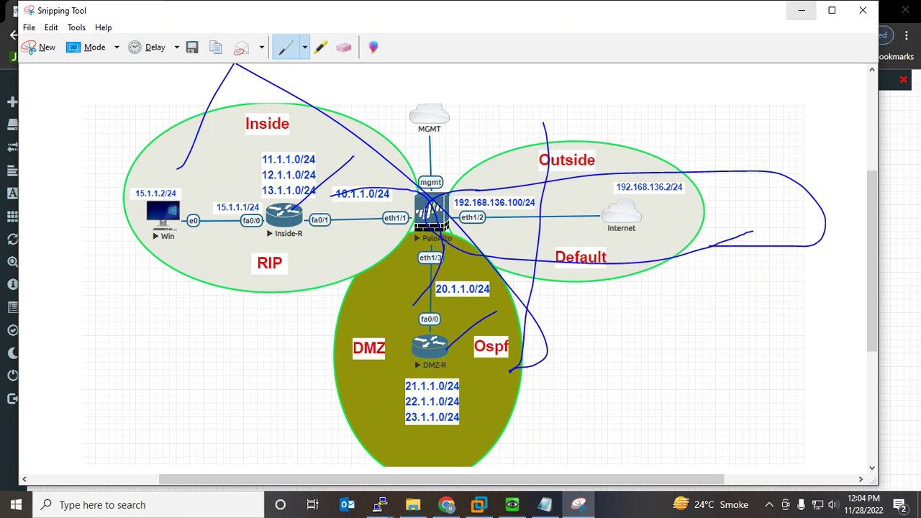
left_click(802, 10)
left_click(216, 11)
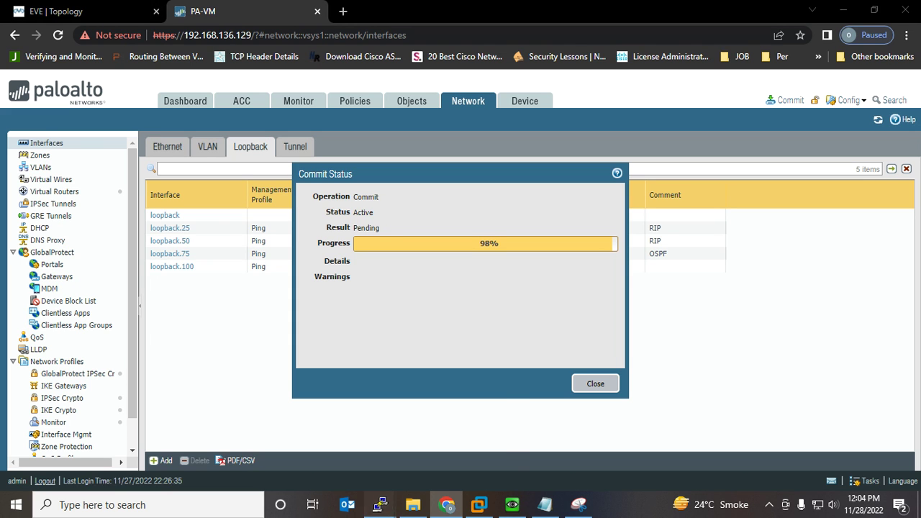
Switch to the Inside-R PuTTY console and wake the session to its user prompt
mouse_move(379, 504)
left_click(323, 453)
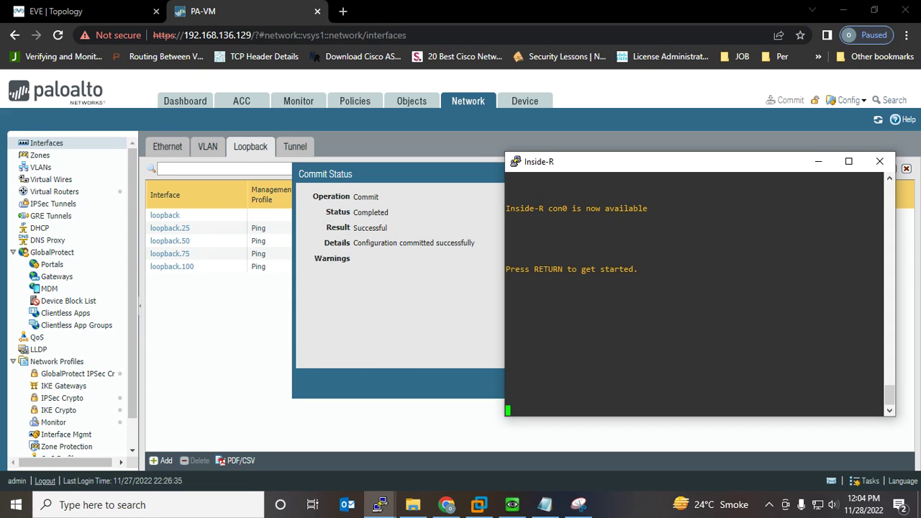
key("Return")
key("Return")
key("Return")
key("Return")
key("Return")
key("Return")
key("Return")
key("Return")
key("Return")
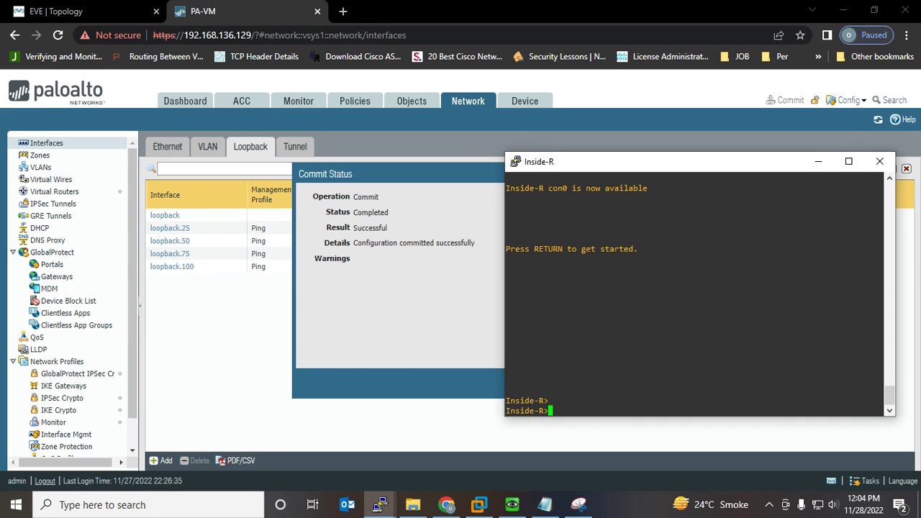
Enter privileged mode and global configuration mode on Inside-R
type("en")
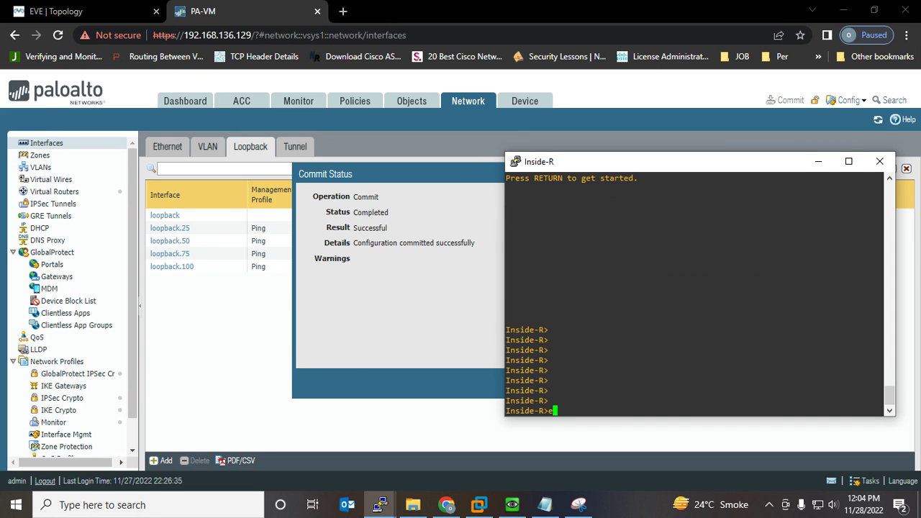
key("Return")
key("Return")
key("Return")
key("Return")
key("Return")
type("conm")
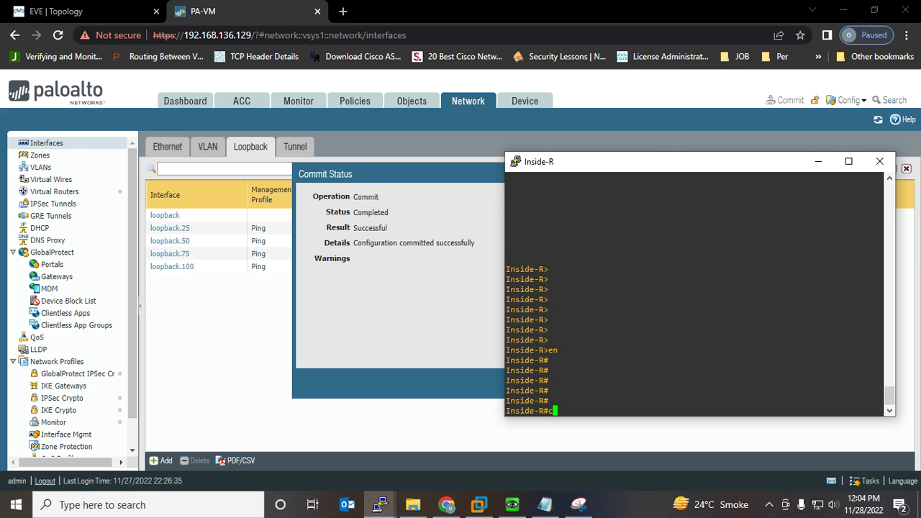
key("BackSpace")
type("fig t")
key("Return")
key("Return")
key("Return")
key("Return")
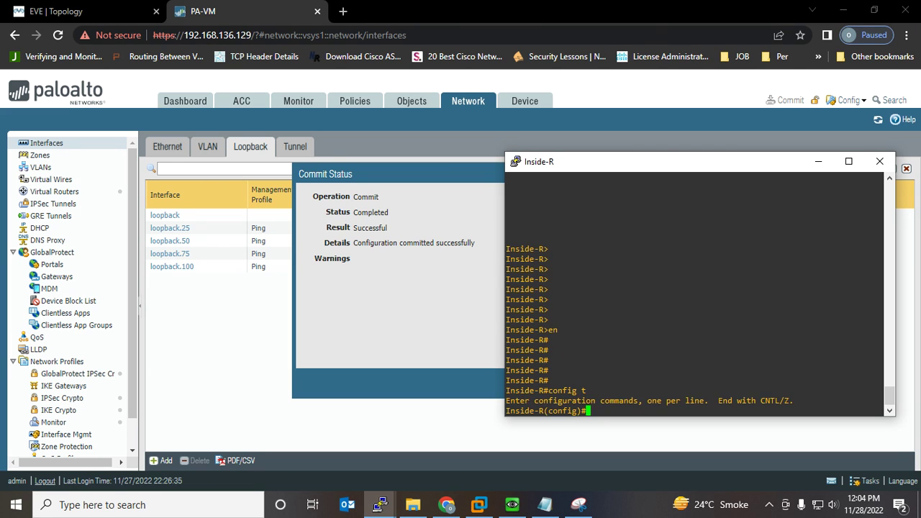
Start the RIP routing process on Inside-R with router rip
type("ro")
key("Tab")
type("ute")
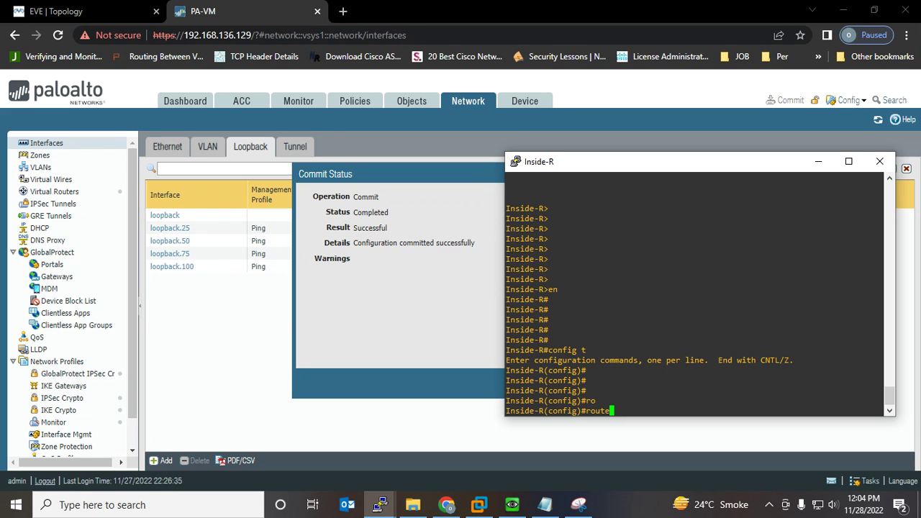
type("r")
key("Tab")
type("r")
key("Tab")
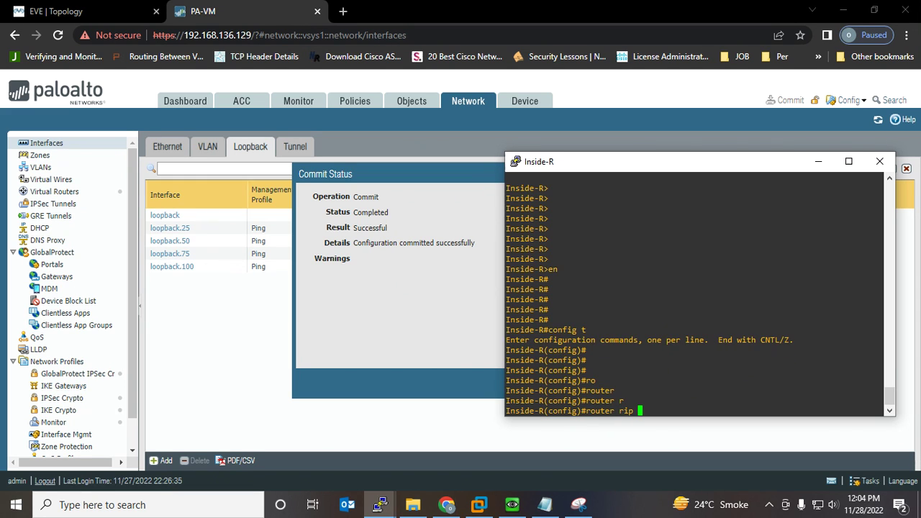
key("Return")
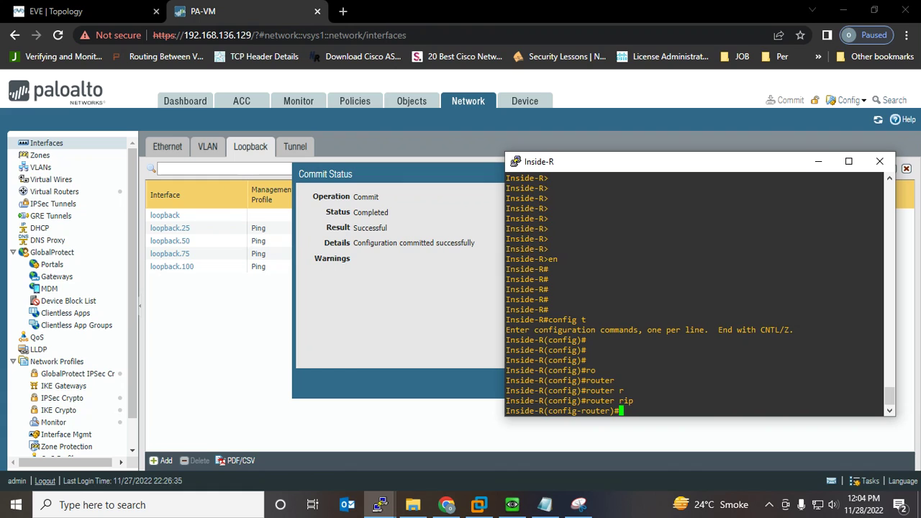
Set RIP to version 2 and disable automatic summarization with no auto-summary
type("ver")
key("Tab")
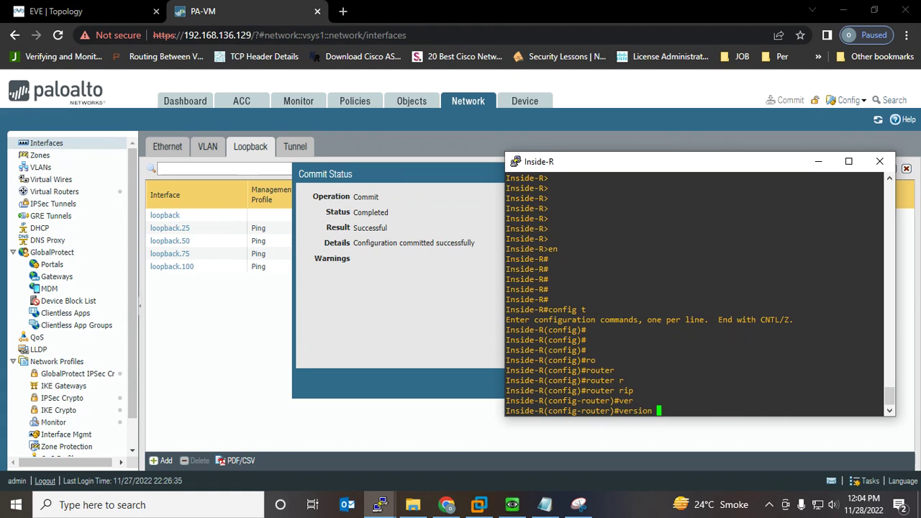
type("2")
key("Return")
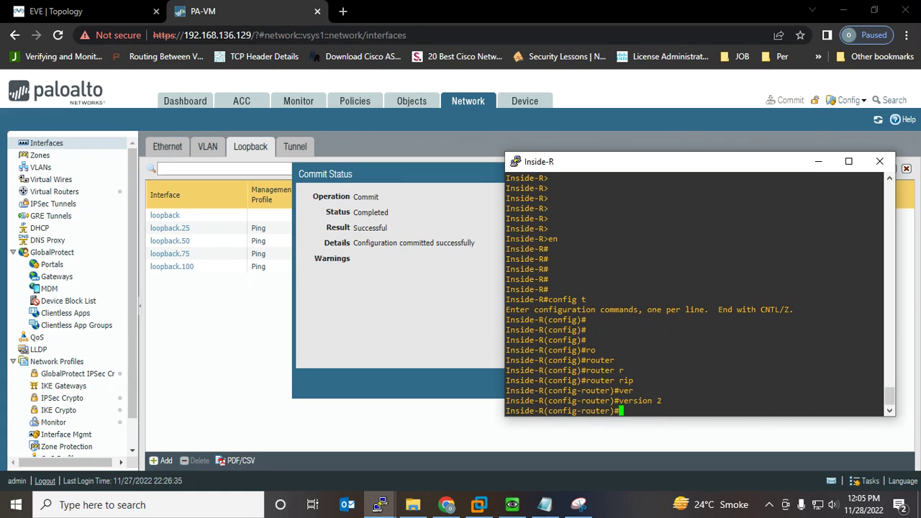
type("no au")
key("Tab")
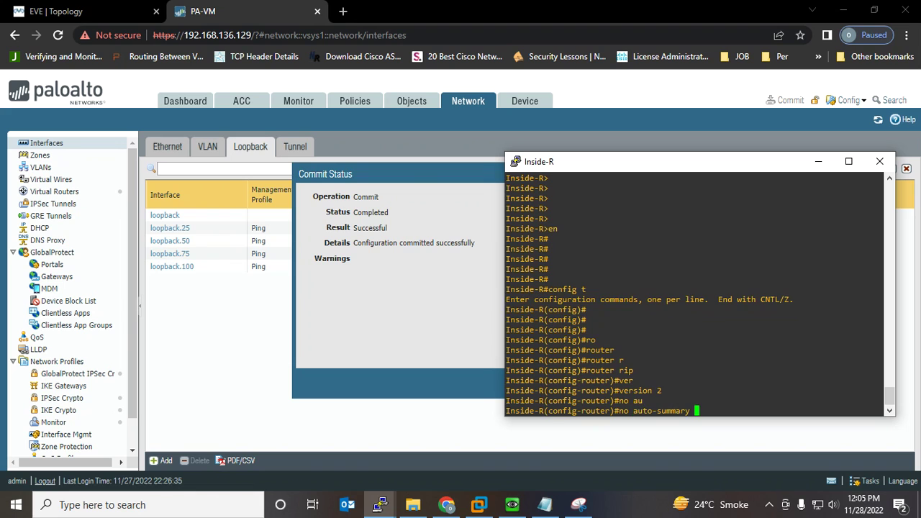
key("Return")
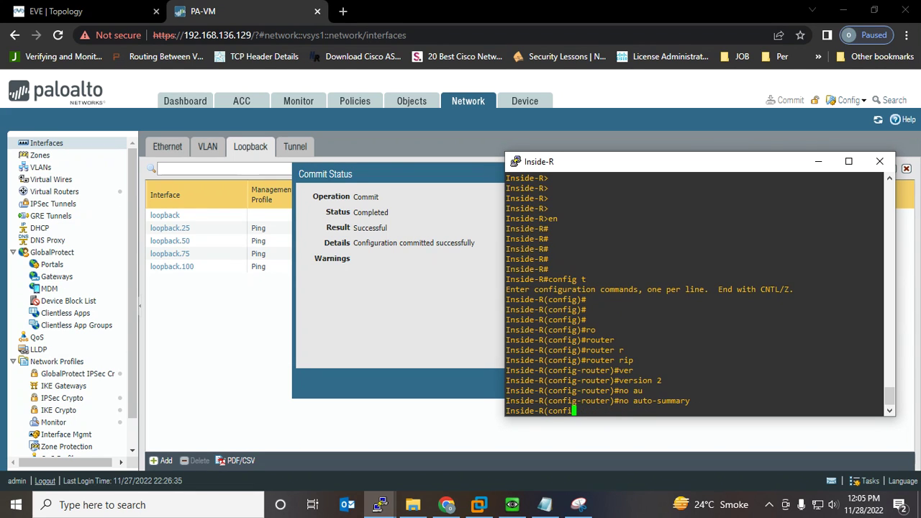
key("Return")
key("Return")
key("Return")
key("Return")
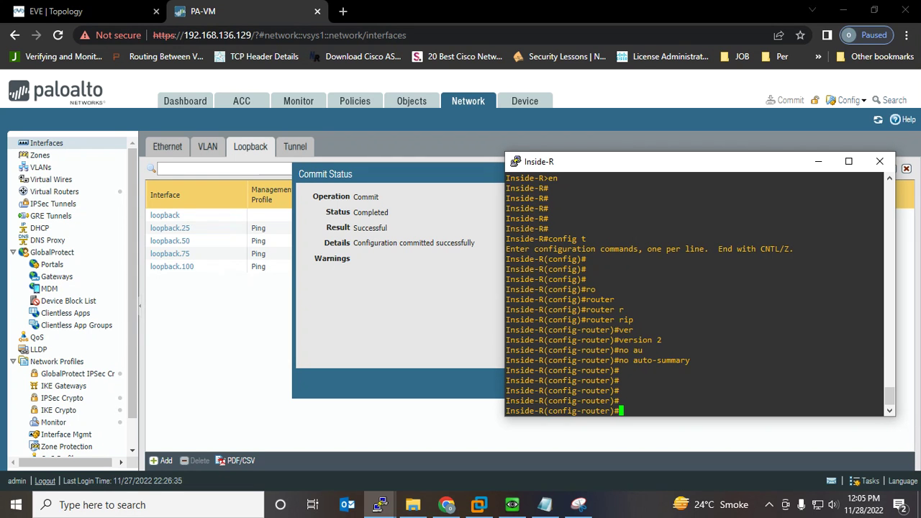
Bring up the EVE topology behind the Inside-R console and advertise network 15.1.1.0 in RIP
left_click(58, 11)
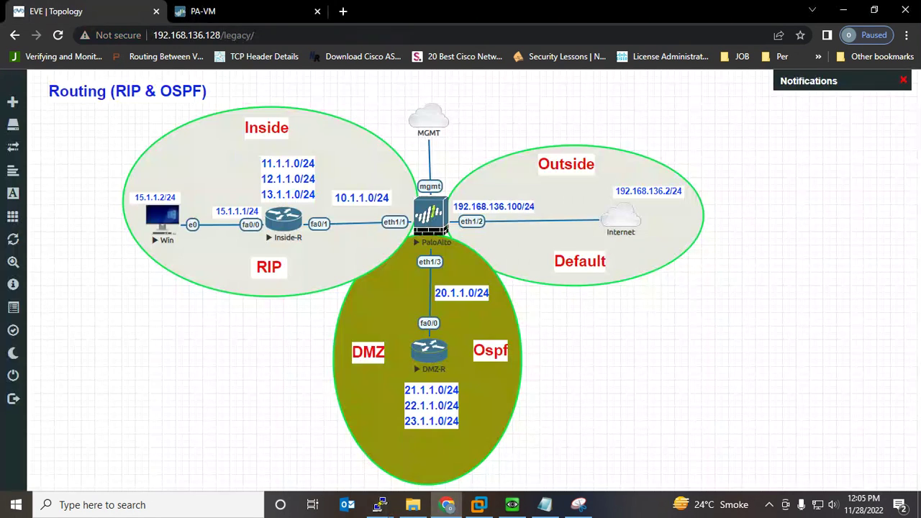
mouse_move(380, 505)
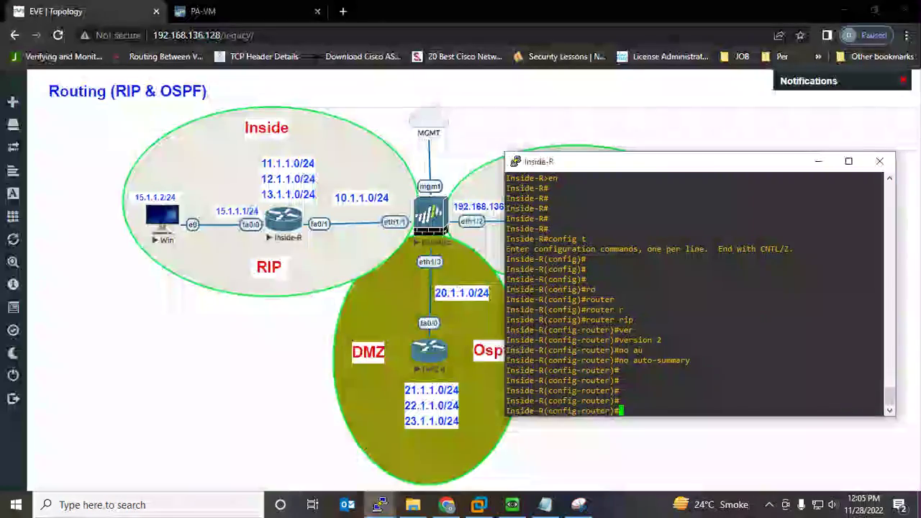
left_click(306, 440)
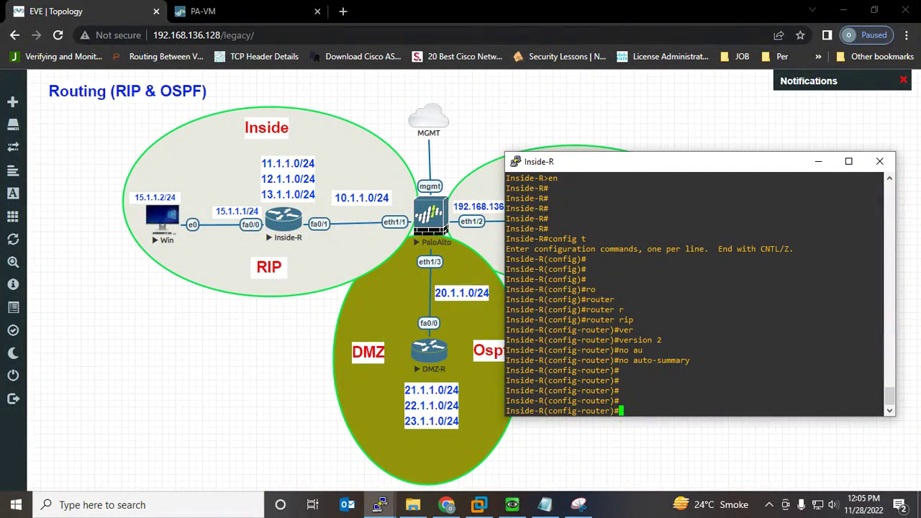
type("net")
key("Return")
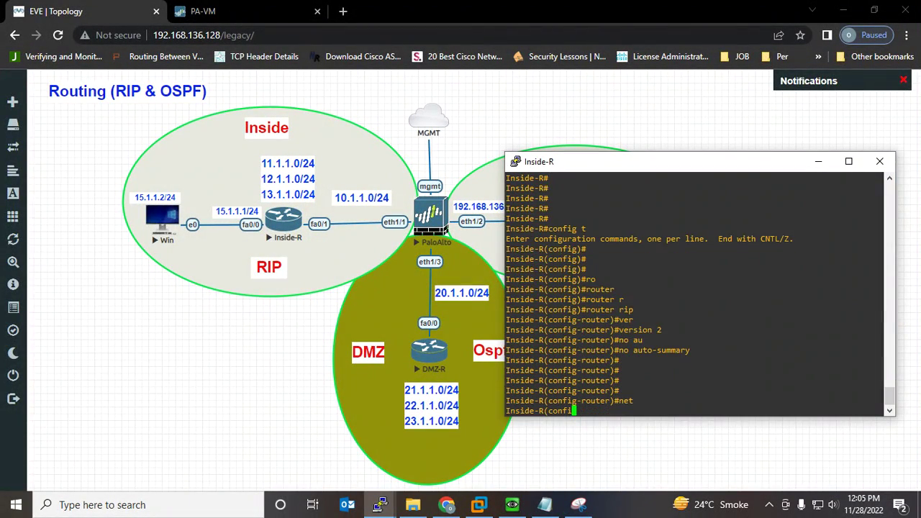
type("network 15.1.1.0")
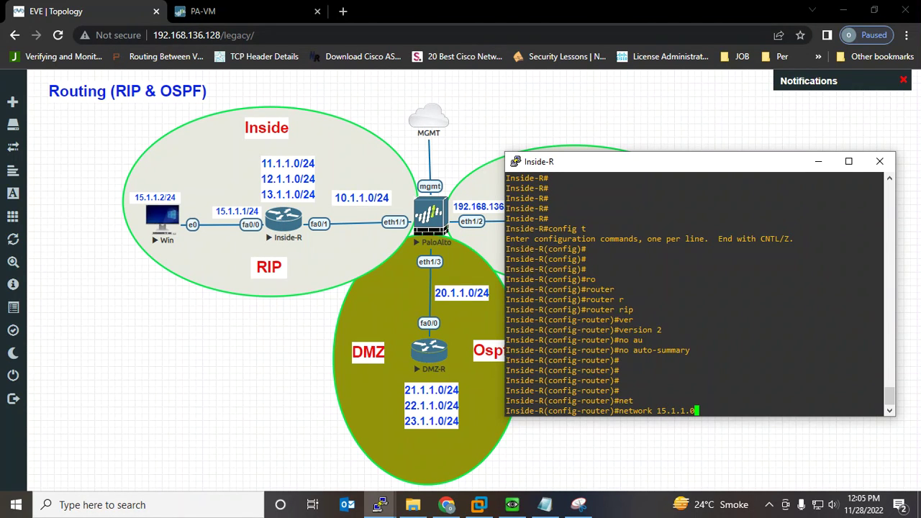
key("Return")
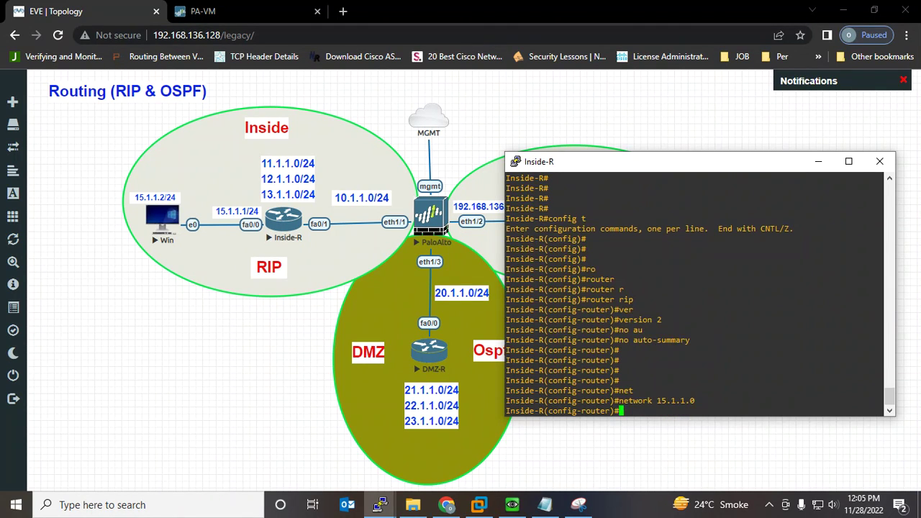
Advertise the firewall link network 10.1.1.0 in RIP on Inside-R
key("Up")
key("Left")
key("Left")
key("Left")
key("Left")
key("Left")
key("Left")
key("BackSpace")
type("0")
key("Return")
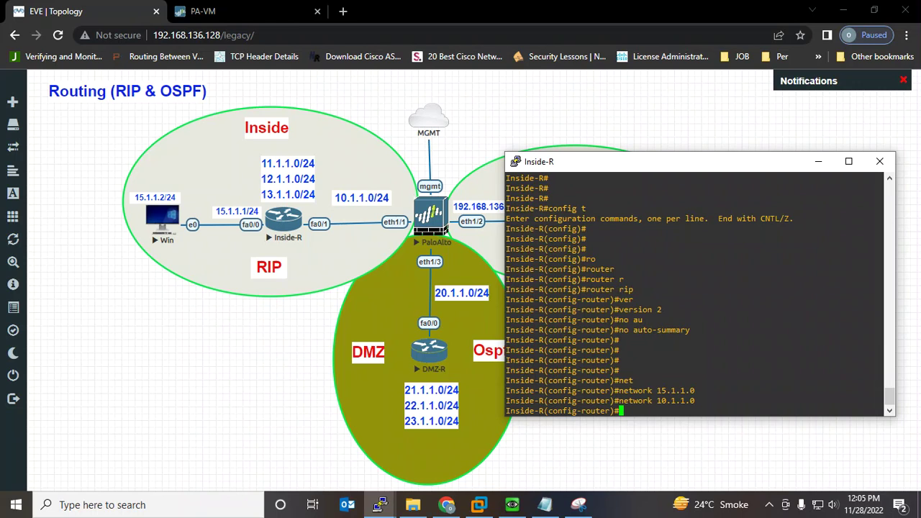
Advertise network 11.1.1.0 in RIP on Inside-R
key("Up")
key("Left")
key("Left")
key("Left")
key("Left")
key("Left")
key("Left")
key("BackSpace")
type("1")
key("Return")
Advertise network 12.1.1.0 in RIP on Inside-R
key("Up")
key("Left")
key("Left")
key("Left")
key("Left")
key("Left")
key("Left")
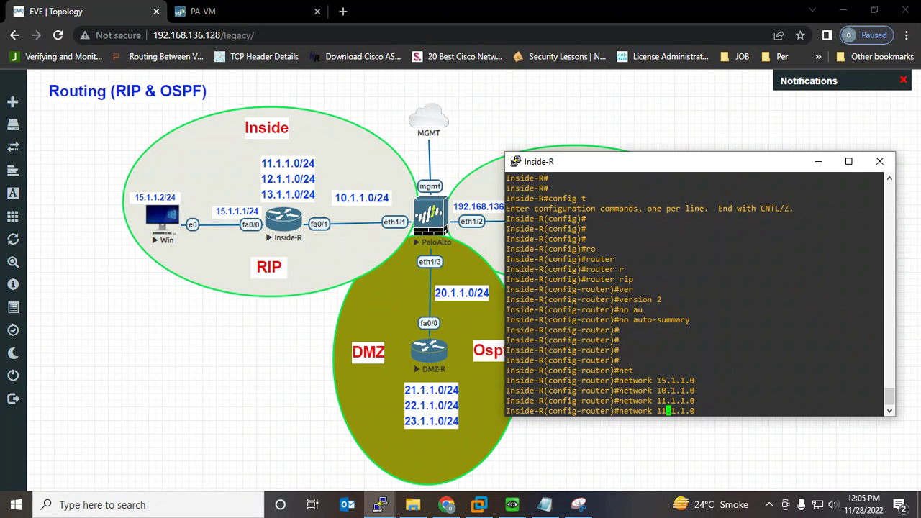
key("BackSpace")
type("2")
key("Return")
Advertise network 13.1.1.0 in RIP on Inside-R
key("Up")
key("Left")
key("Left")
key("Left")
key("Left")
key("Left")
key("Left")
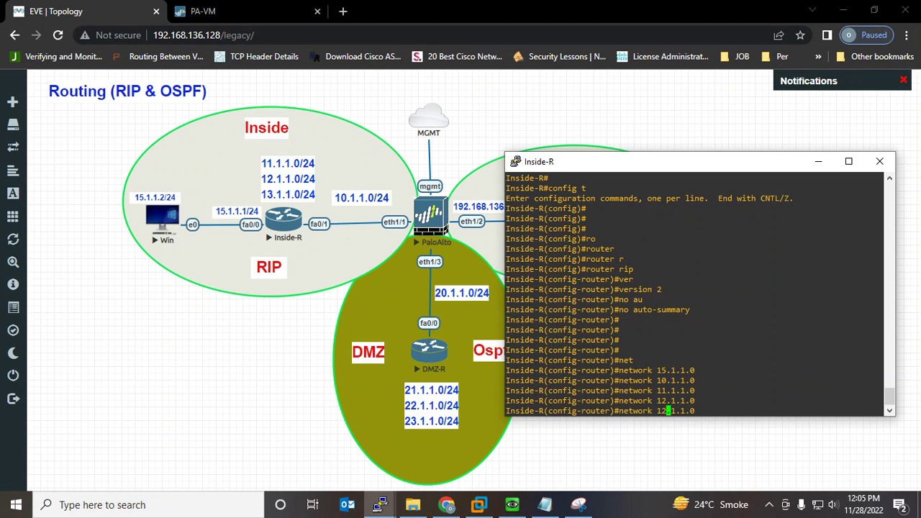
key("BackSpace")
type("3")
key("Return")
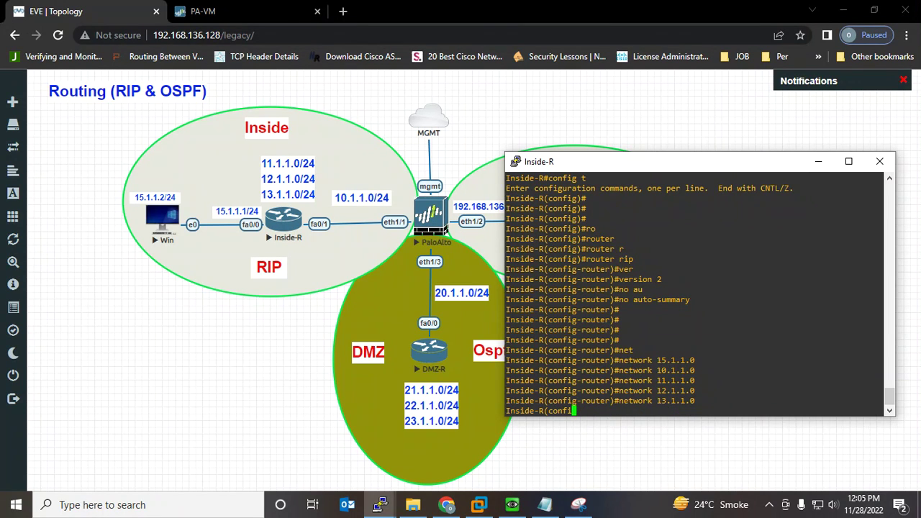
Exit RIP configuration on Inside-R back to the privileged prompt
key("ctrl+z")
key("Return")
key("Return")
key("Return")
key("Return")
key("Return")
key("Return")
key("Return")
key("Return")
key("Return")
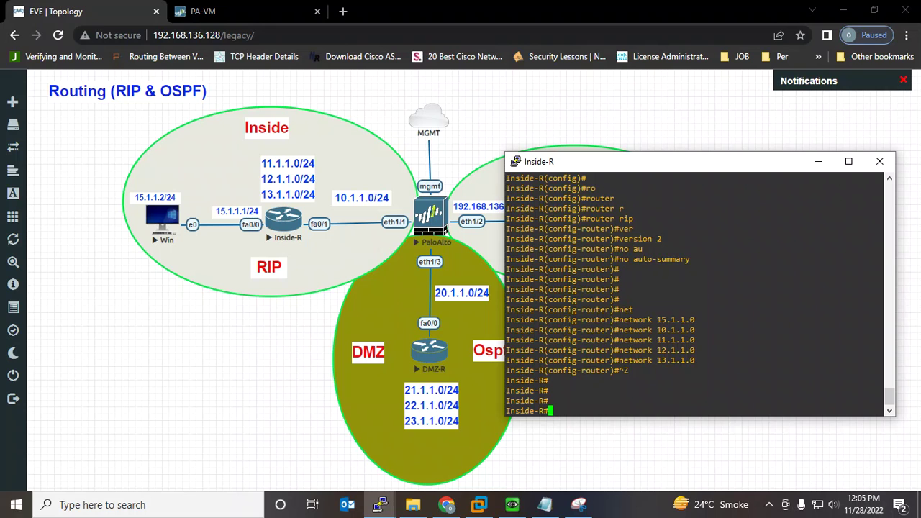
key("Return")
key("Return")
key("Return")
key("Return")
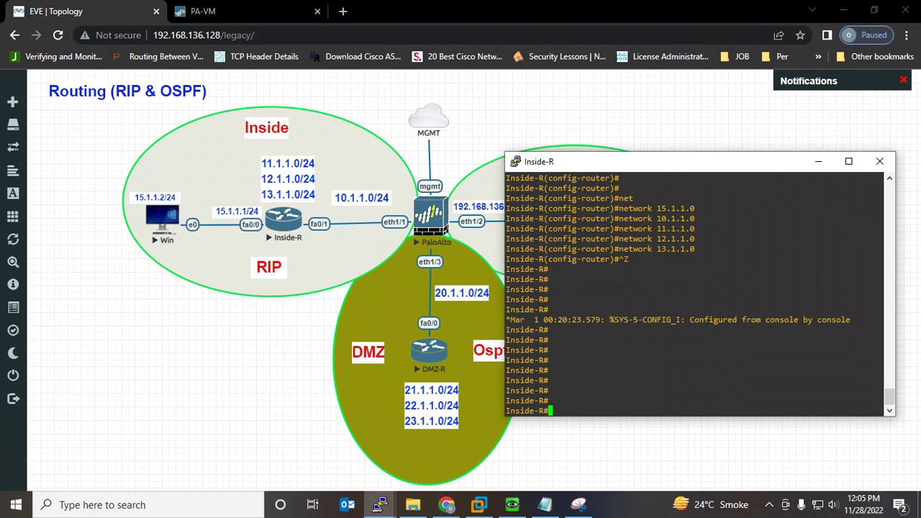
Display Inside-R's IP routing table with show ip route and highlight the listed routes
type("sh ip ro")
key("Tab")
key("Return")
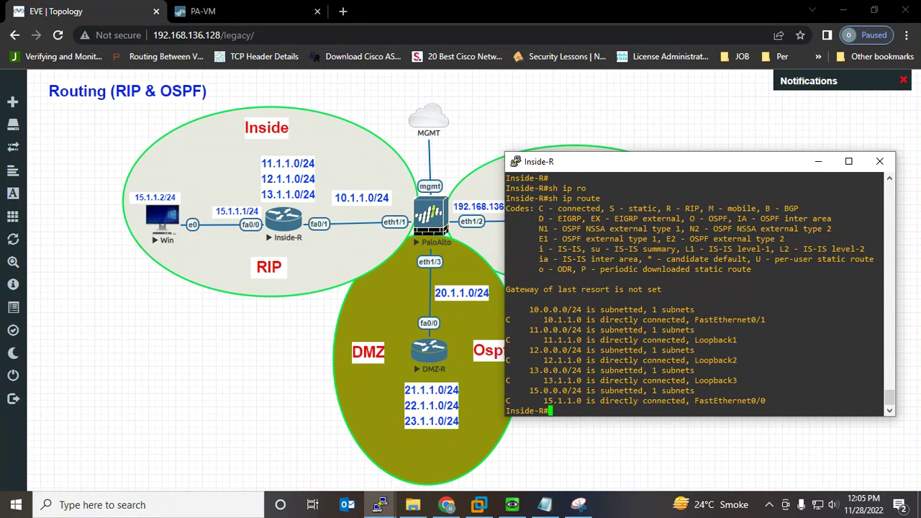
left_click_drag(778, 401, 508, 310)
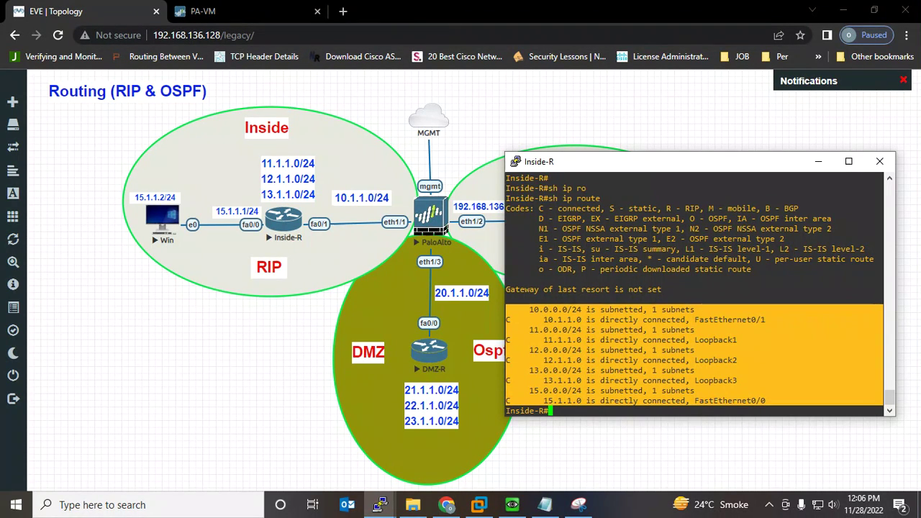
Dismiss the firewall's commit status and enable RIP in the default virtual router
left_click(228, 11)
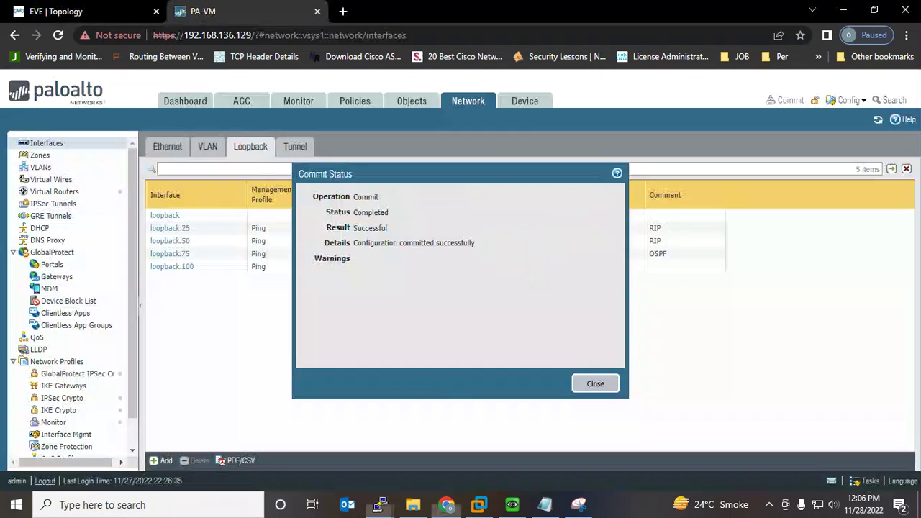
left_click(595, 383)
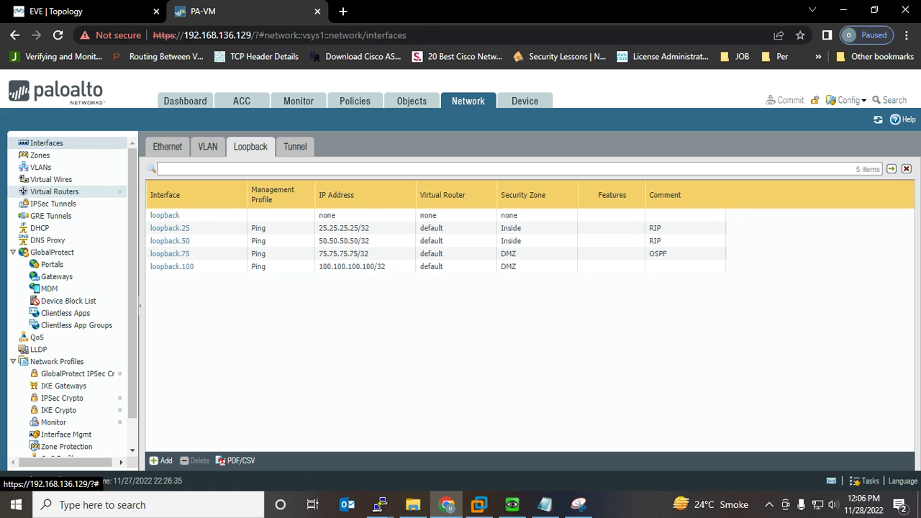
left_click(54, 191)
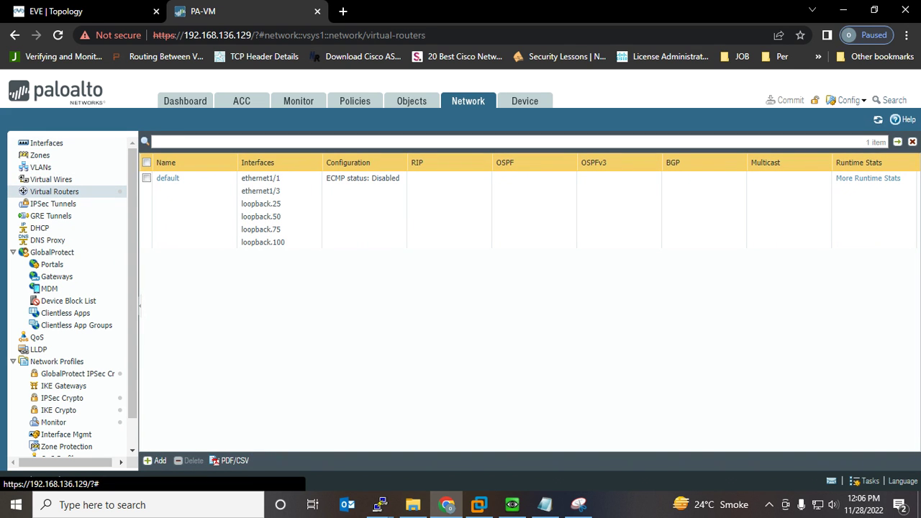
left_click(167, 178)
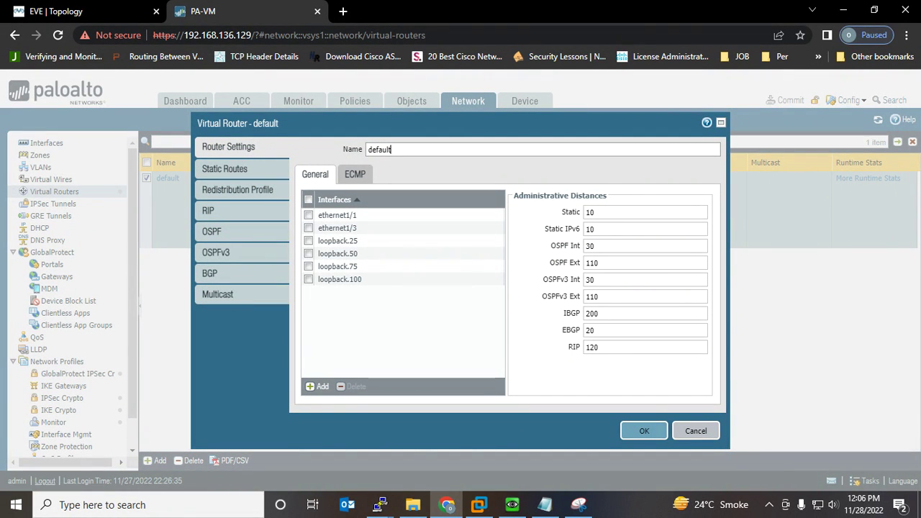
left_click(208, 210)
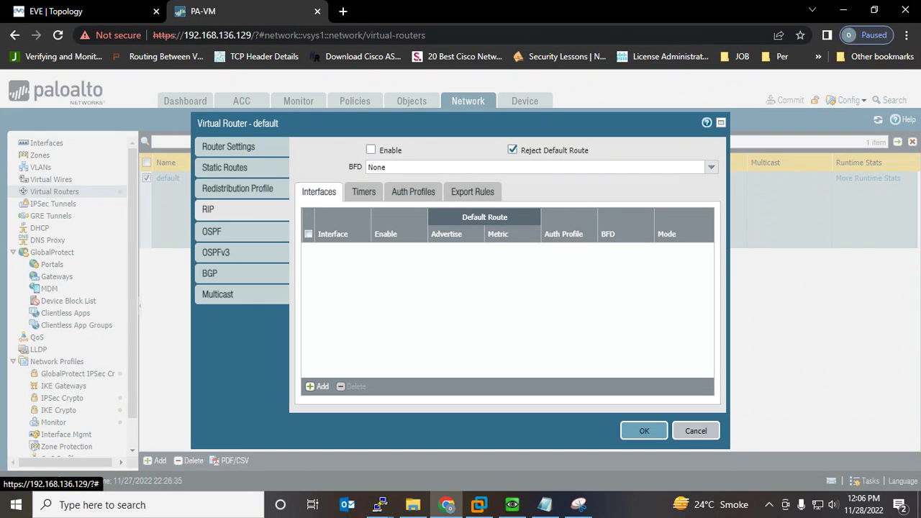
left_click(371, 150)
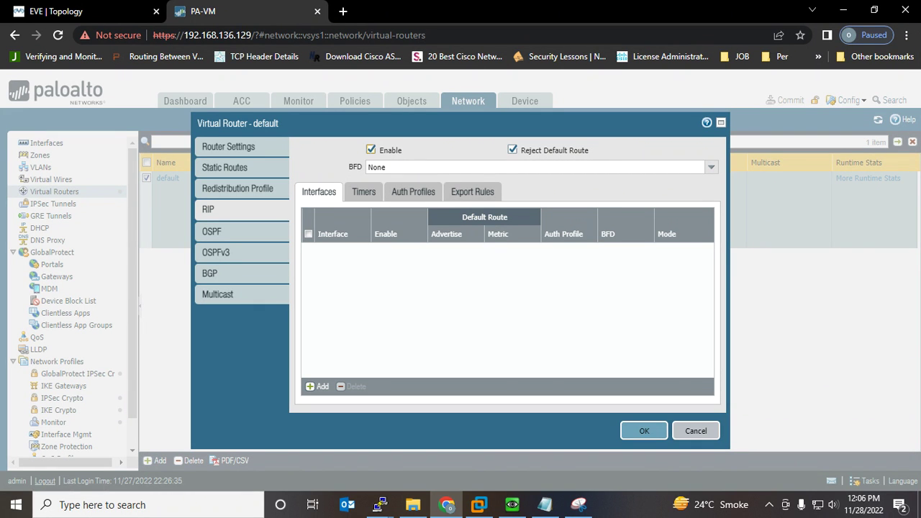
Capture a new snip of the default virtual router's RIP settings and mark the Reject Default Route option with the pen
left_click(579, 505)
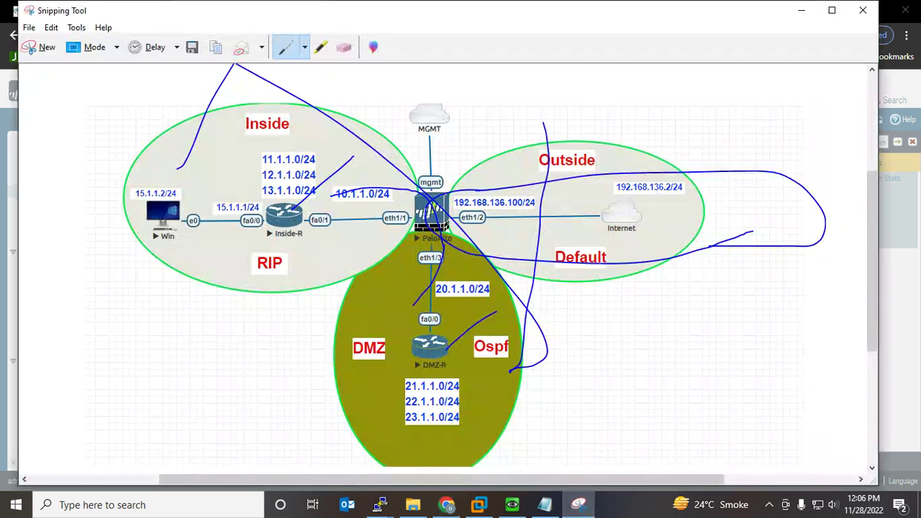
left_click(41, 46)
left_click_drag(187, 123, 759, 452)
left_click_drag(552, 122, 522, 154)
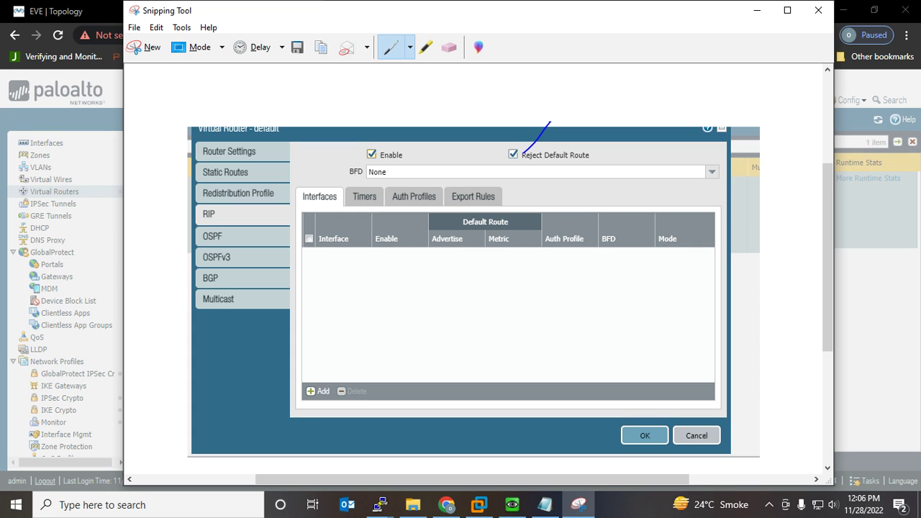
left_click_drag(511, 150, 513, 162)
left_click_drag(555, 154, 580, 124)
left_click(758, 10)
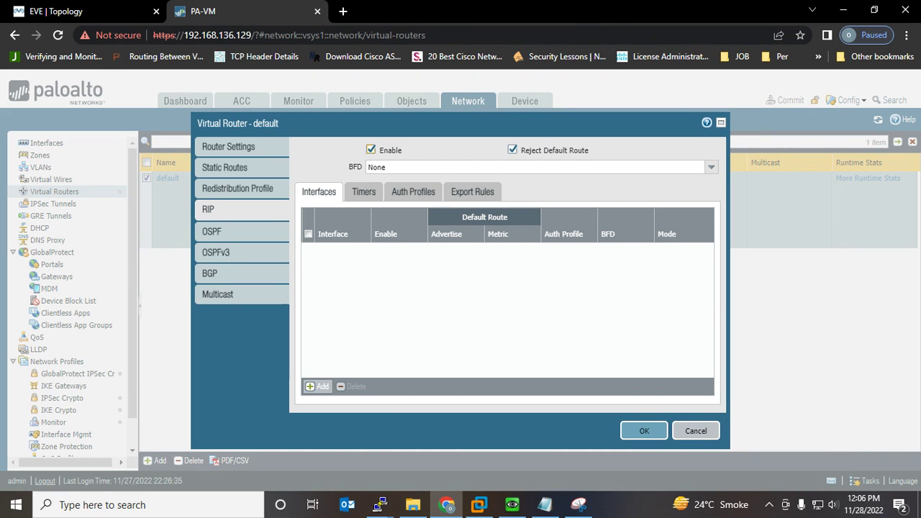
Start a new RIP interface entry in the default virtual router and select ethernet1/1 as its interface
left_click(317, 387)
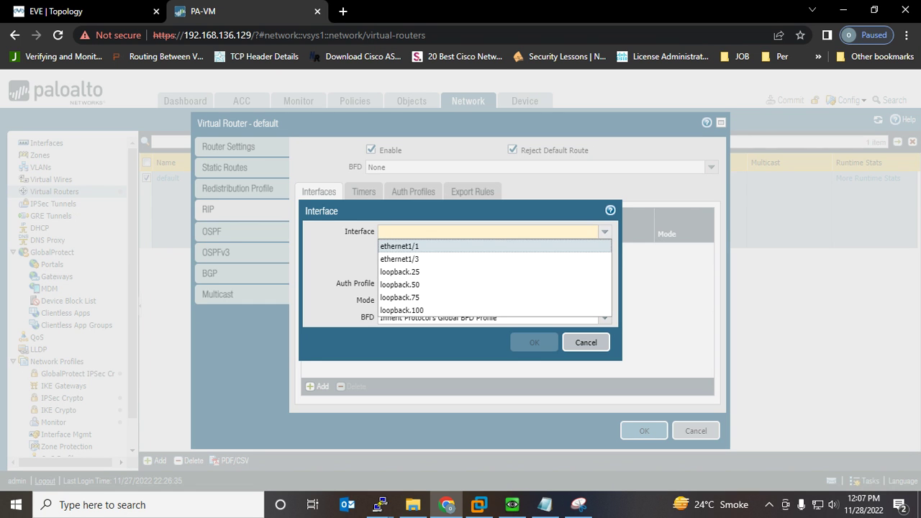
key("Down")
left_click(401, 246)
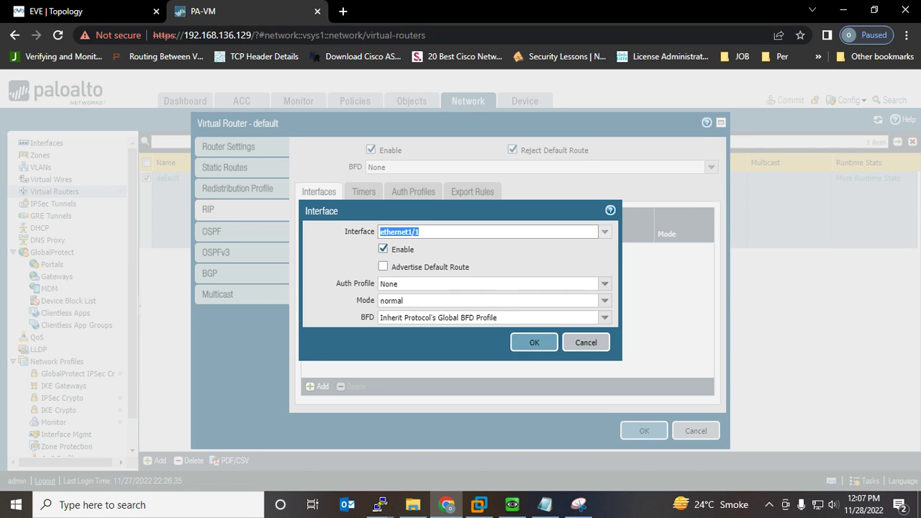
Snip the Inside part of the EVE topology, circle the firewall's eth1/1 port, and return to the PA-VM page
left_click(85, 11)
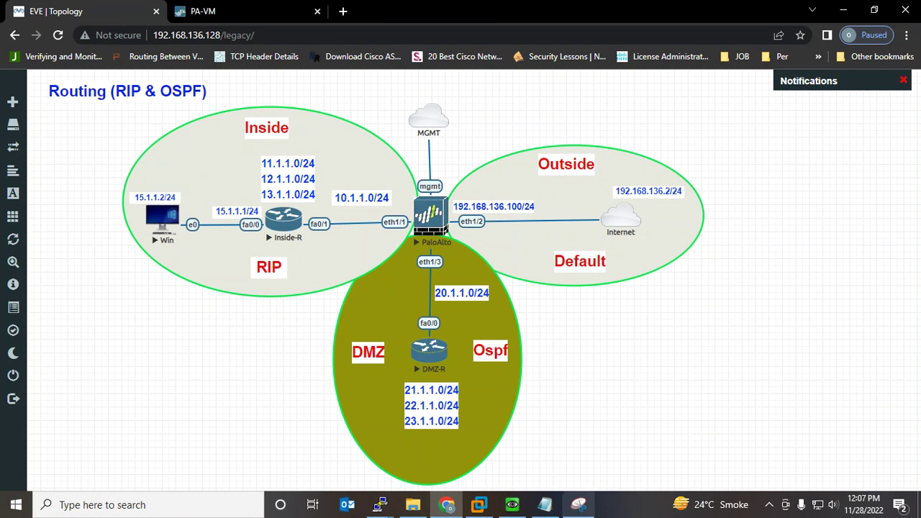
left_click(579, 505)
left_click(145, 48)
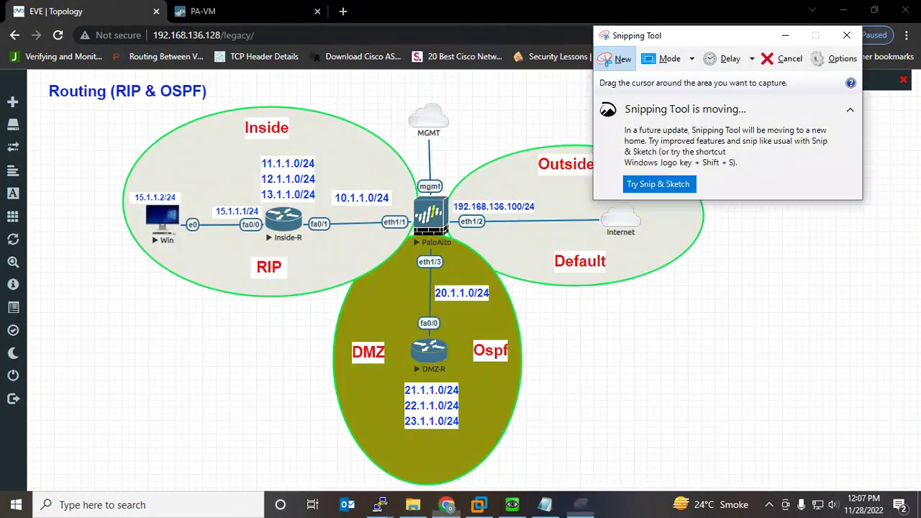
left_click_drag(123, 137, 580, 364)
mouse_move(419, 222)
left_mouse_down()
mouse_move(379, 238)
mouse_move(417, 233)
left_mouse_up()
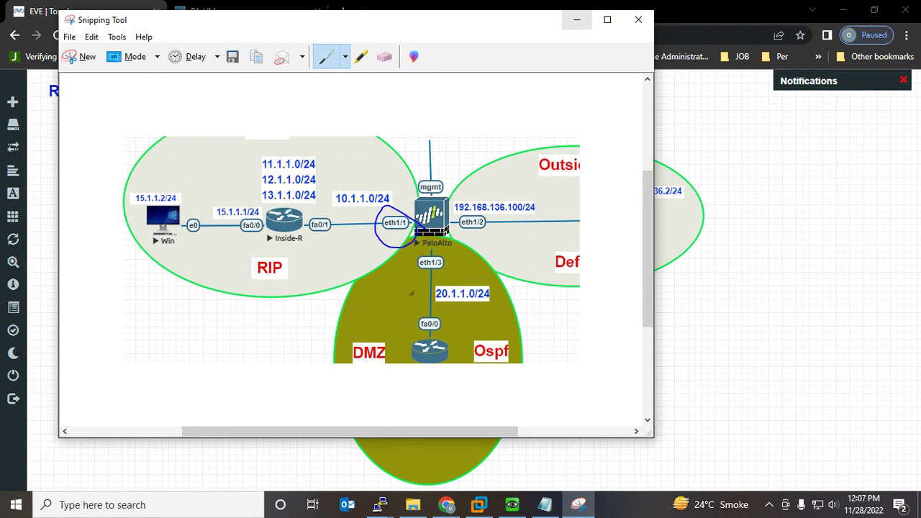
left_click(576, 19)
left_click(238, 10)
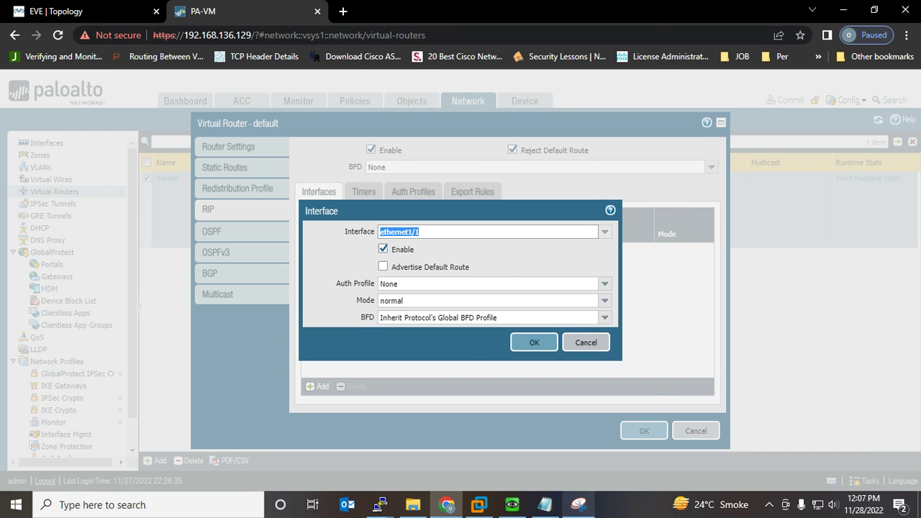
Snip the RIP interface dialog and mark the Advertise Default Route option with the pen
left_click(579, 505)
left_click(80, 57)
left_click_drag(178, 133, 726, 457)
left_click_drag(358, 281, 400, 253)
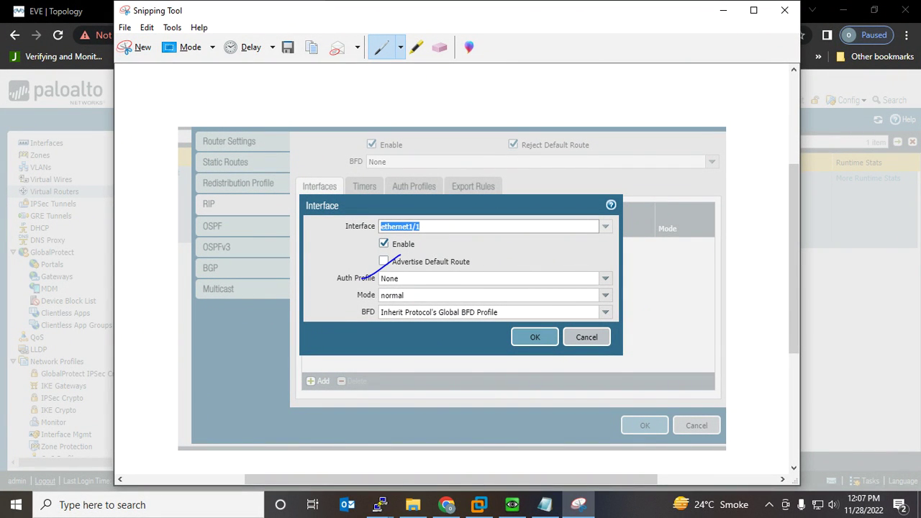
left_click(723, 10)
Review the RIP mode options for ethernet1/1, keep normal, and save the interface entry and virtual router settings
left_click(604, 301)
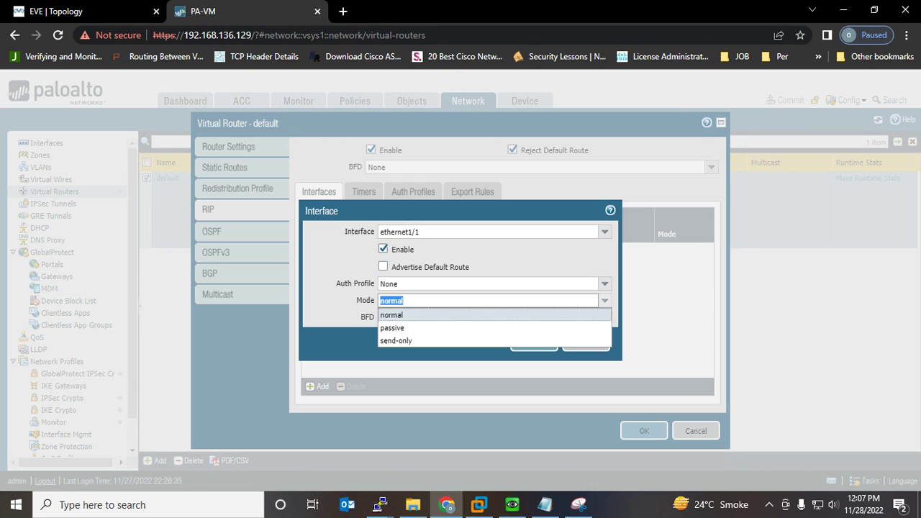
key("Down")
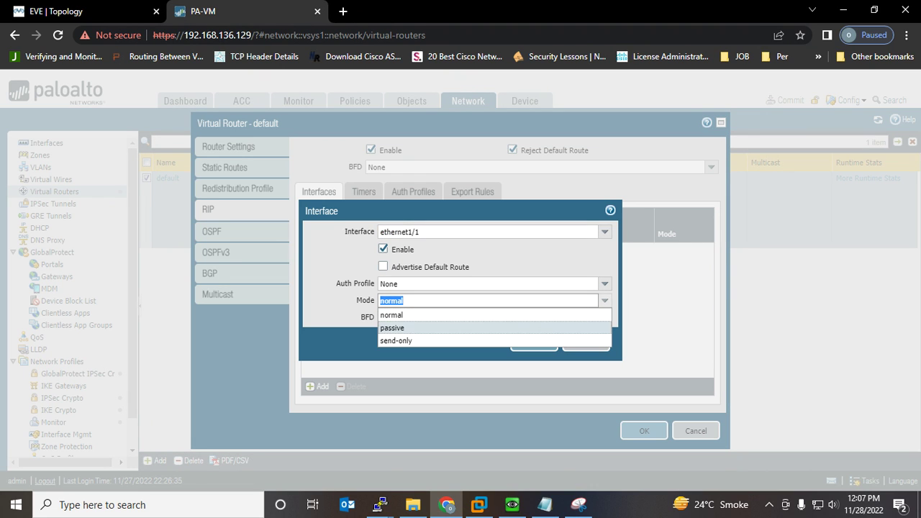
key("Down")
key("Down")
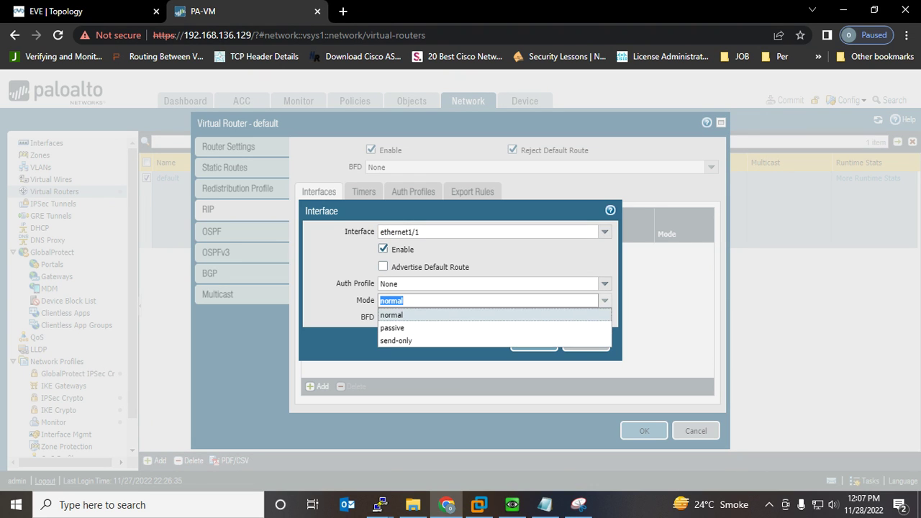
key("Return")
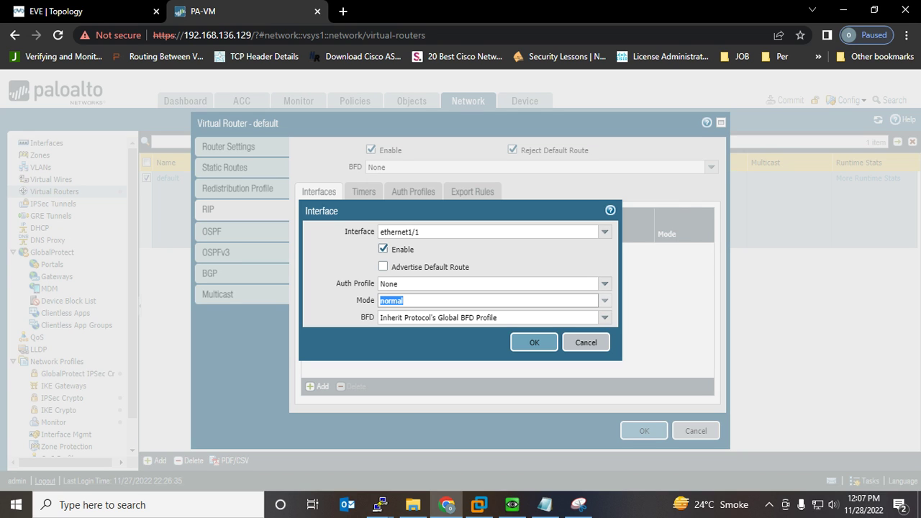
left_click(604, 301)
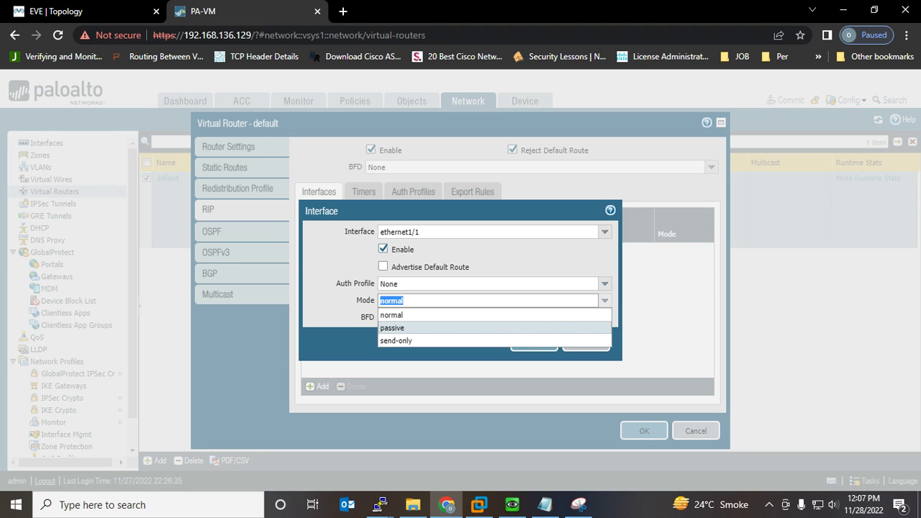
key("Down")
key("Up")
key("Escape")
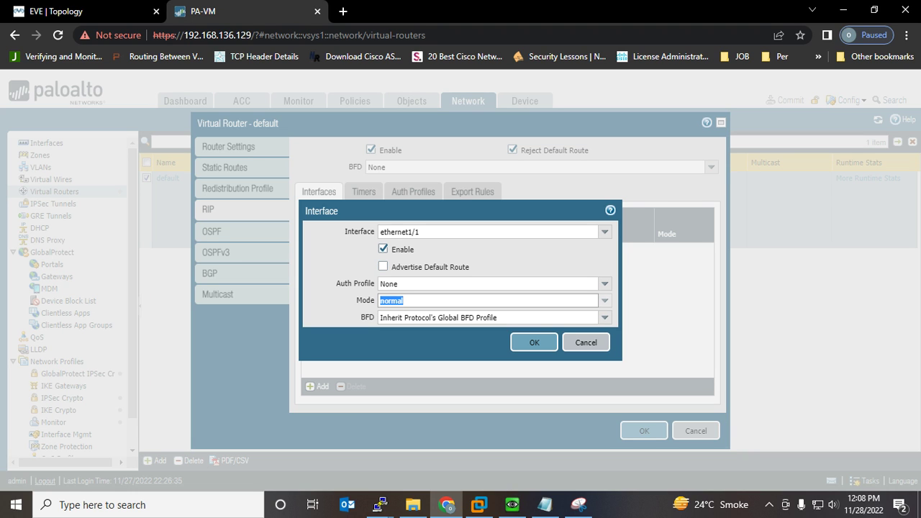
key("Return")
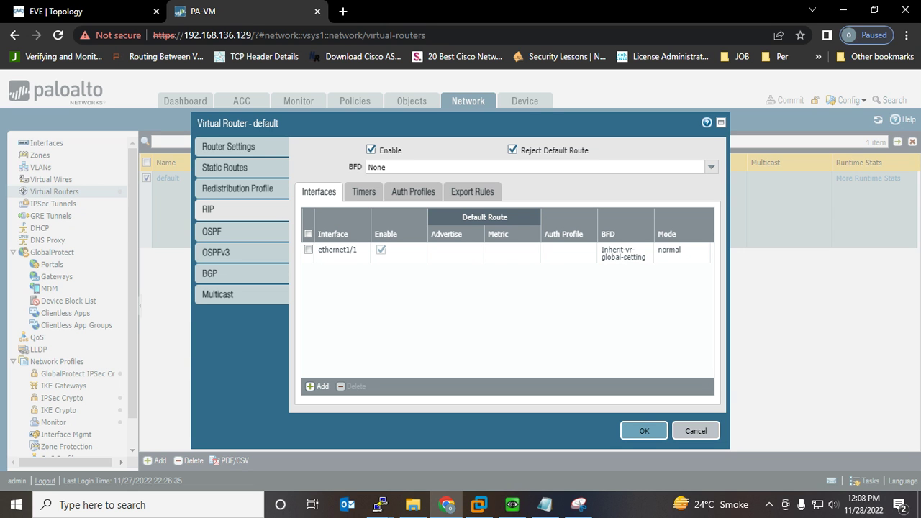
left_click(644, 431)
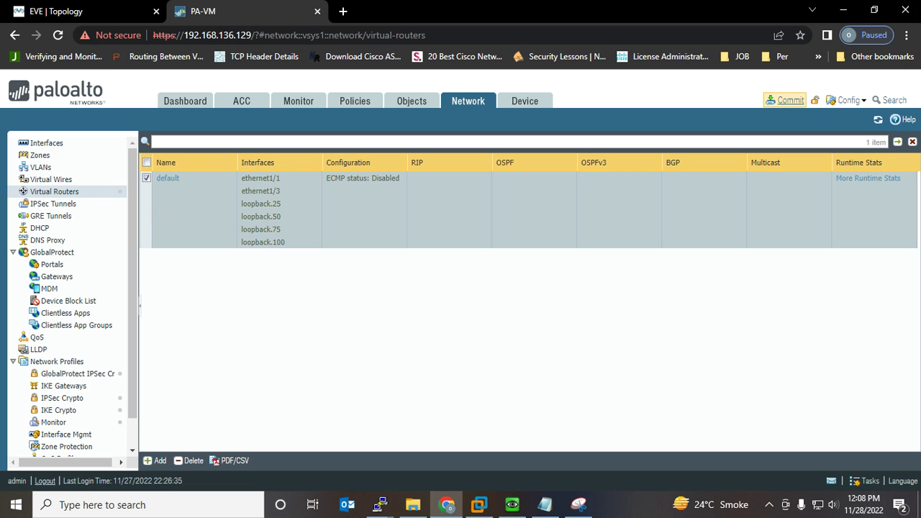
Inspect the default virtual router's runtime route table before committing and compare it with the EVE topology
left_click(786, 100)
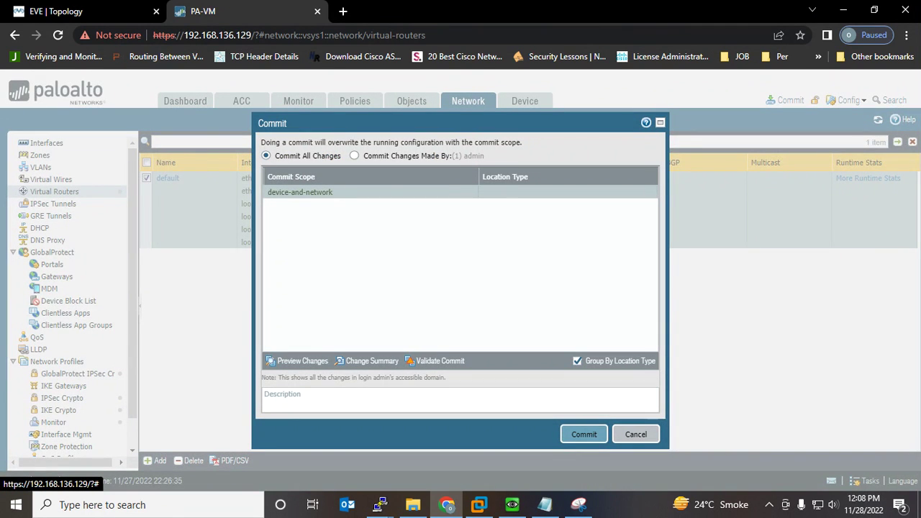
left_click(635, 434)
left_click(868, 177)
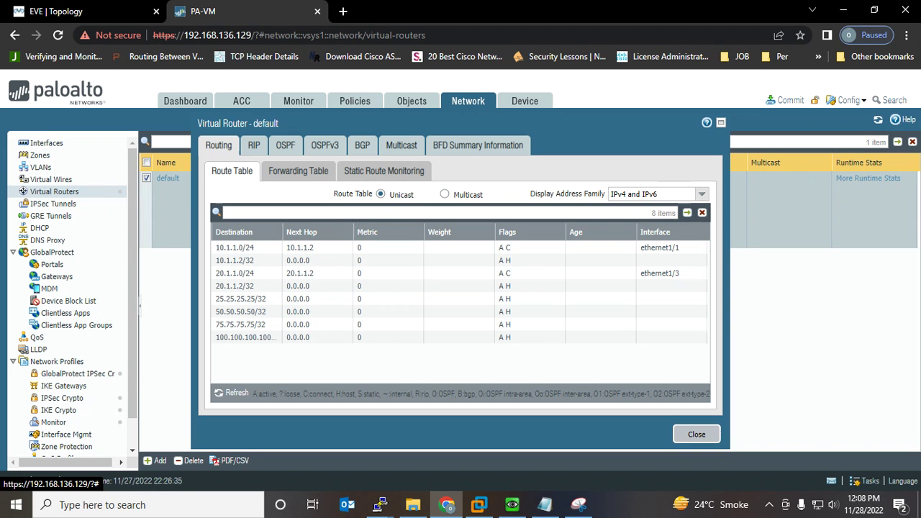
left_click(58, 11)
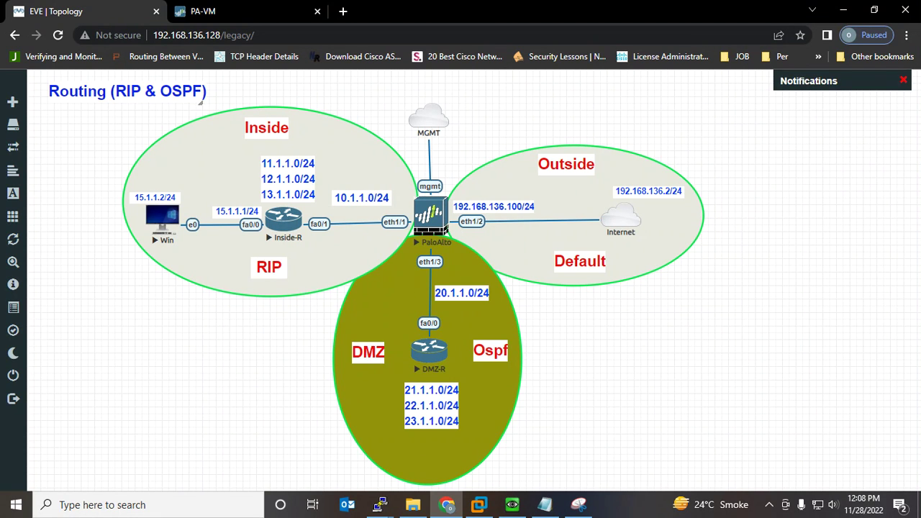
left_click(203, 10)
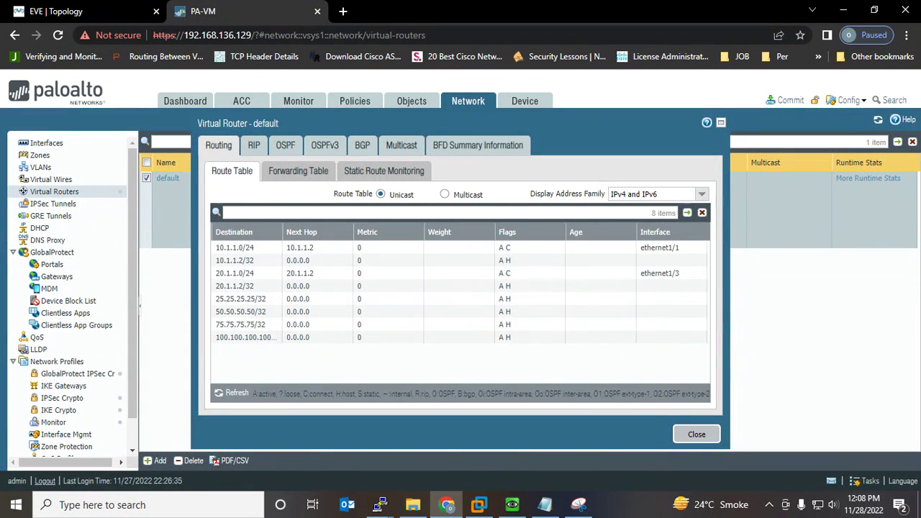
left_click(697, 434)
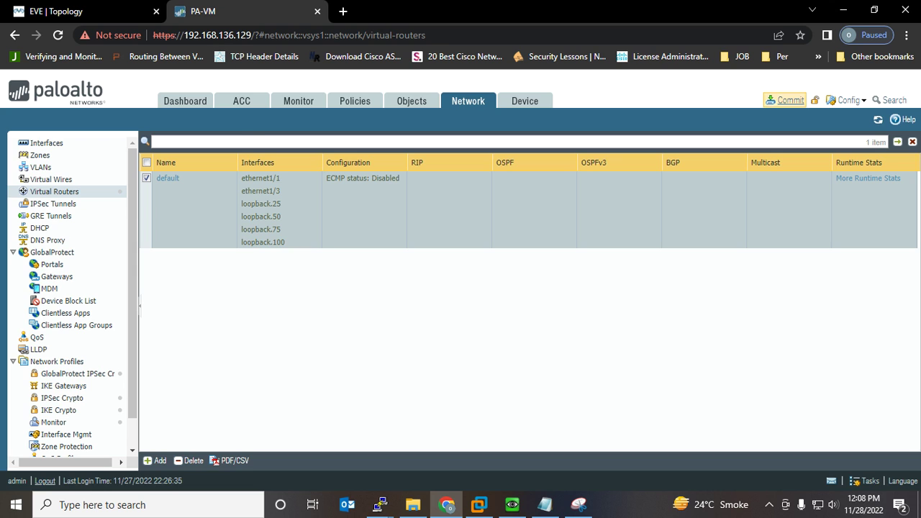
Commit all pending changes on the firewall and dismiss the commit status
left_click(786, 100)
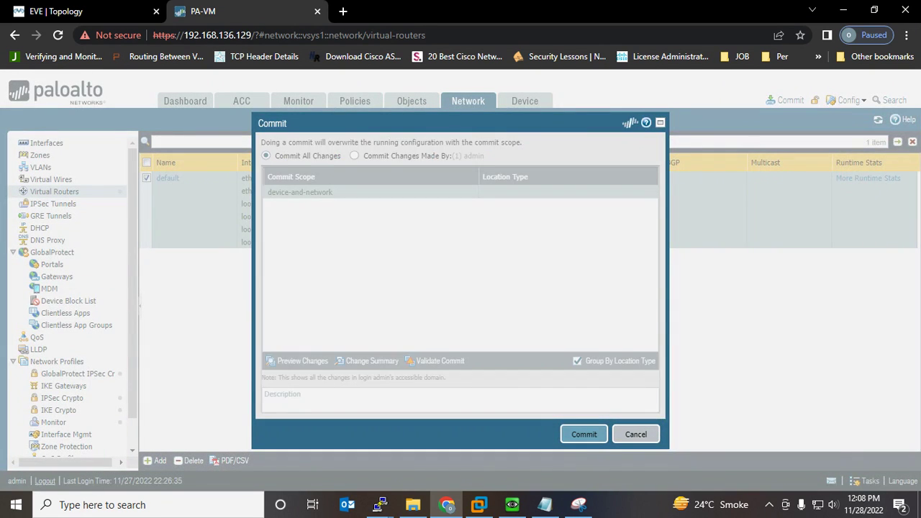
left_click(584, 434)
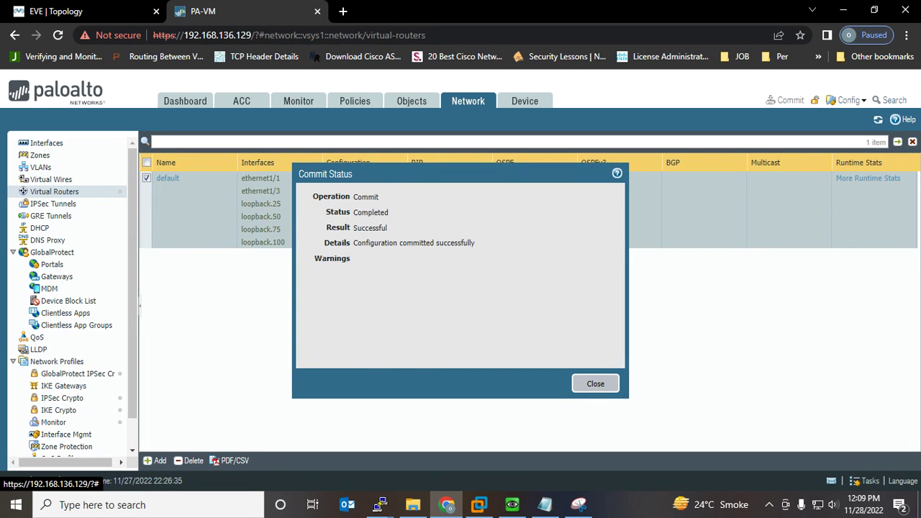
left_click(595, 384)
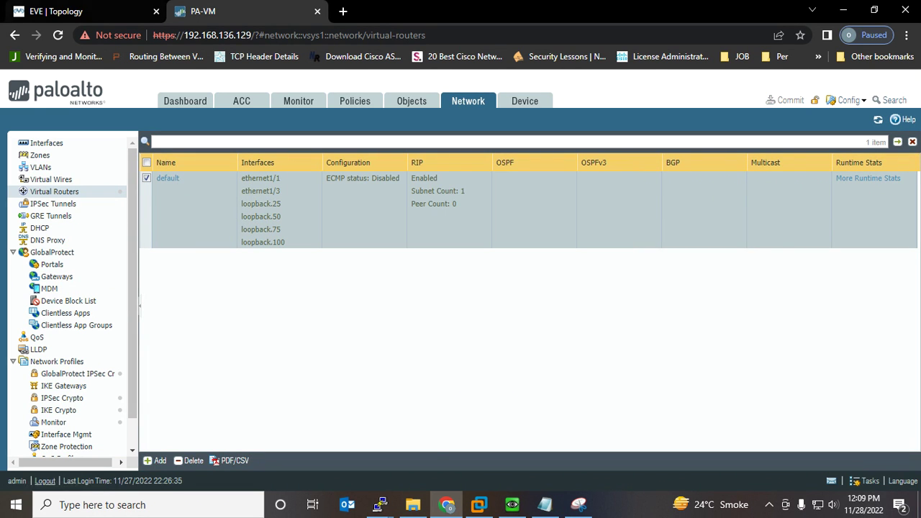
Check the EVE topology, refresh the firewall's virtual router list, and display the default router's runtime route table
left_click(72, 10)
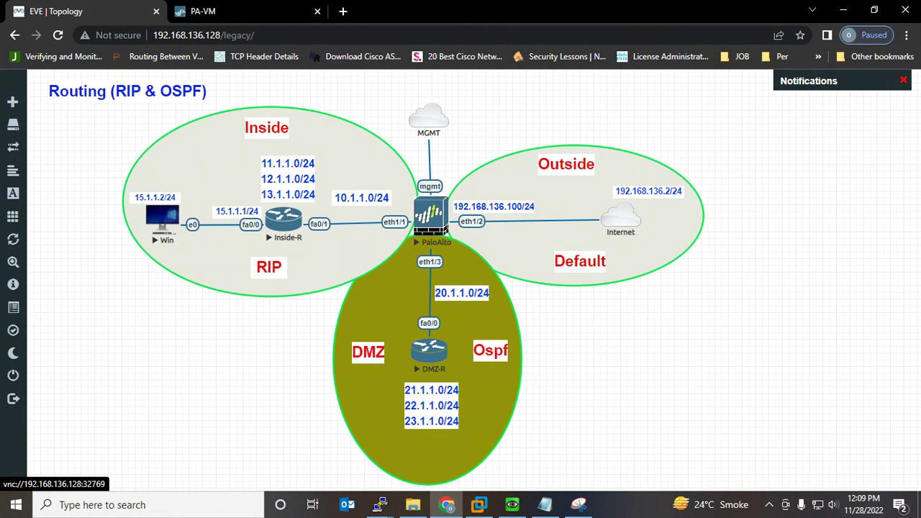
left_click(223, 11)
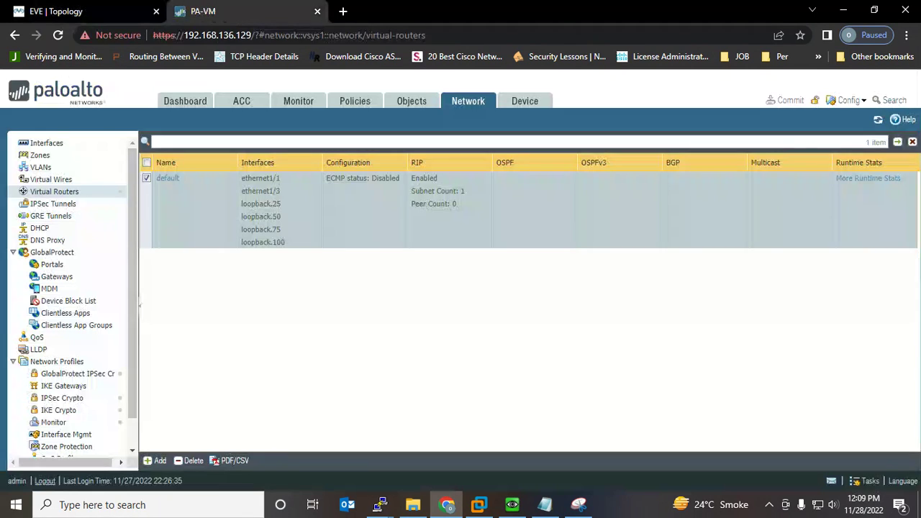
left_click(879, 120)
left_click(879, 119)
left_click(868, 178)
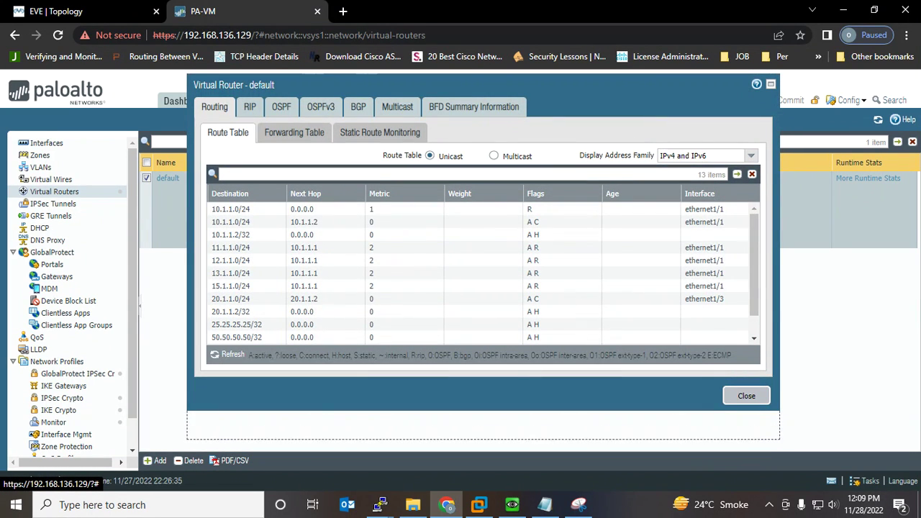
Snip the runtime route table and mark the 11.1.1.0/24 route, its A R flags, and the active and rip legend entries
left_click(579, 505)
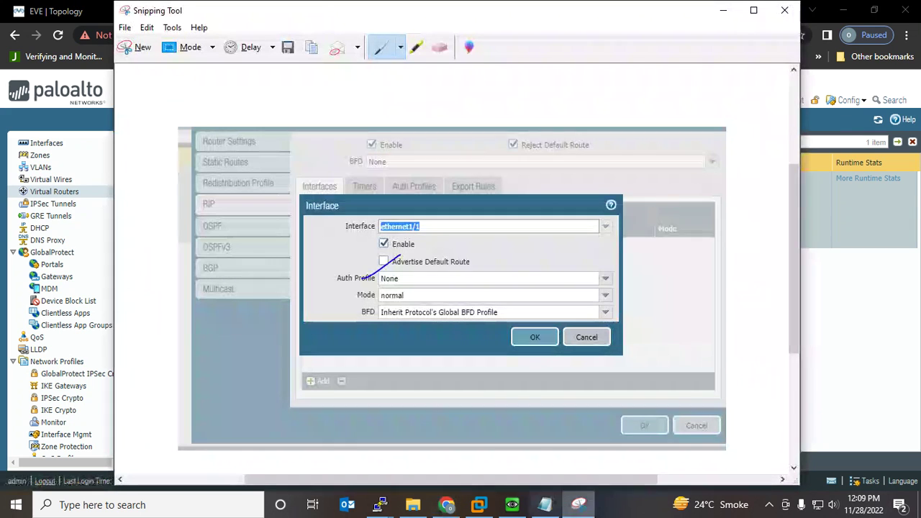
key("ctrl+n")
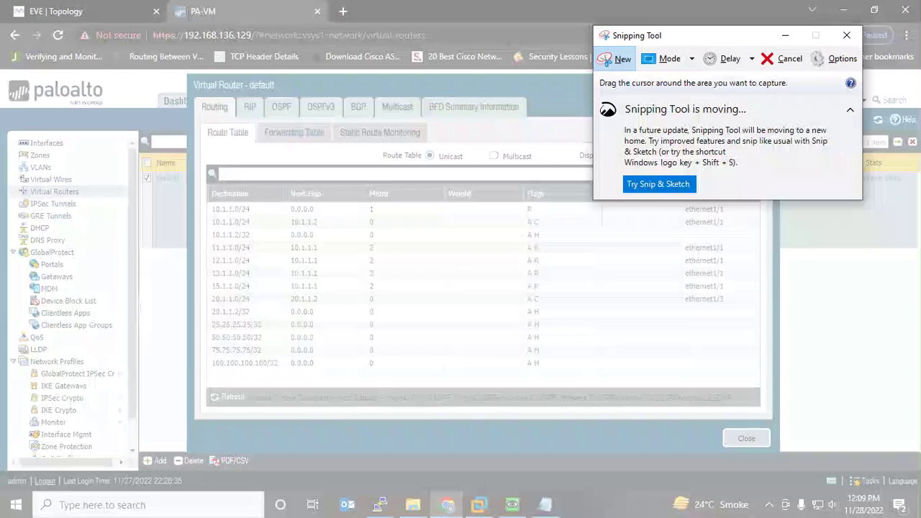
left_click_drag(186, 74, 784, 460)
left_click_drag(257, 256, 281, 240)
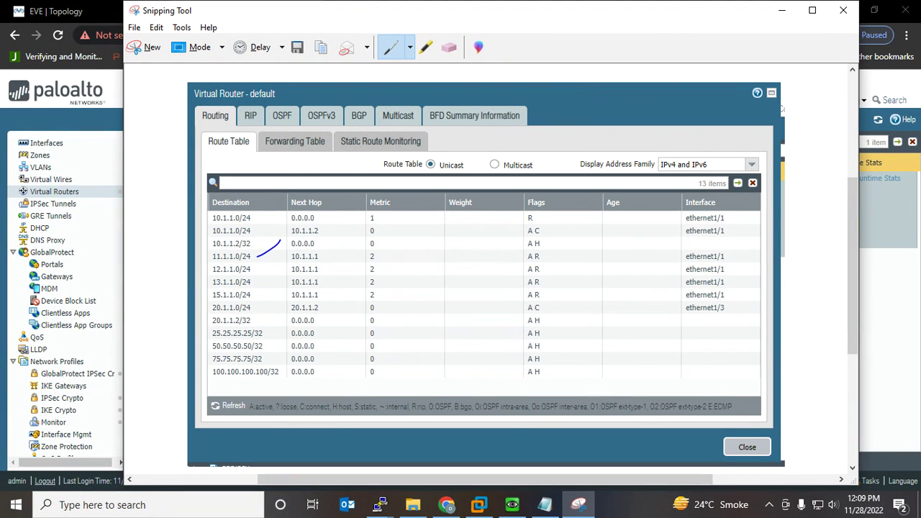
mouse_move(549, 249)
left_mouse_down()
mouse_move(524, 253)
mouse_move(530, 263)
mouse_move(560, 259)
mouse_move(561, 250)
left_mouse_up()
left_click_drag(265, 404, 278, 393)
left_click_drag(421, 404, 432, 388)
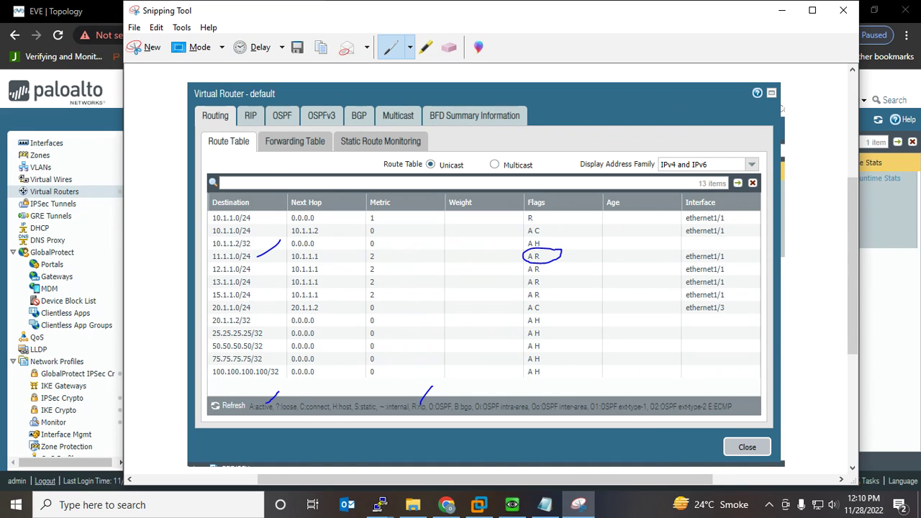
Mark the 12.1.1.0/24, 13.1.1.0/24 and 15.1.1.0/24 routes on the snip, then circle the A R flags and the 25.25.25.25/32 entry
left_click_drag(256, 271, 281, 255)
left_click_drag(253, 285, 295, 264)
left_click_drag(253, 298, 301, 272)
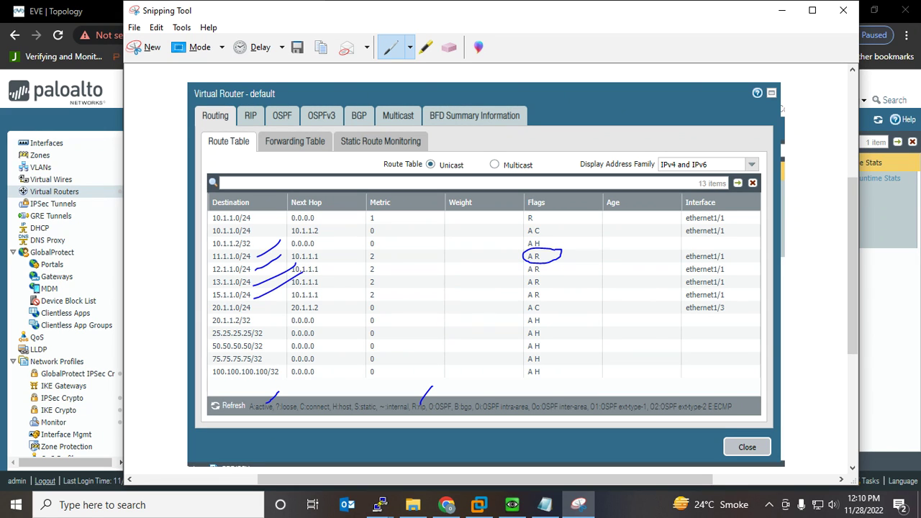
mouse_move(544, 249)
left_mouse_down()
mouse_move(531, 251)
mouse_move(520, 284)
mouse_move(537, 300)
mouse_move(556, 289)
mouse_move(554, 253)
mouse_move(544, 250)
left_mouse_up()
mouse_move(268, 351)
left_mouse_down()
mouse_move(277, 338)
mouse_move(252, 322)
mouse_move(203, 331)
mouse_move(225, 348)
mouse_move(268, 353)
left_mouse_up()
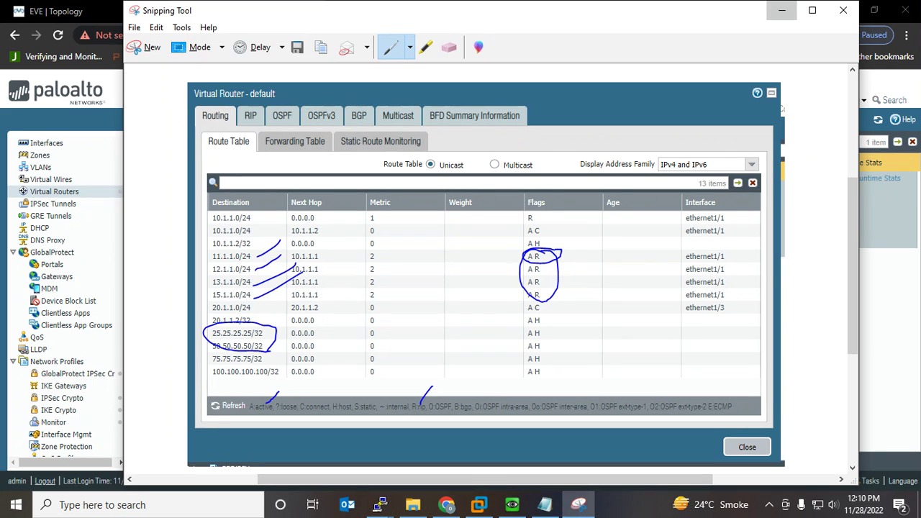
Switch to the Inside-R console, display its IP routing table with sh ip route, and put the console away
left_click(781, 10)
mouse_move(380, 505)
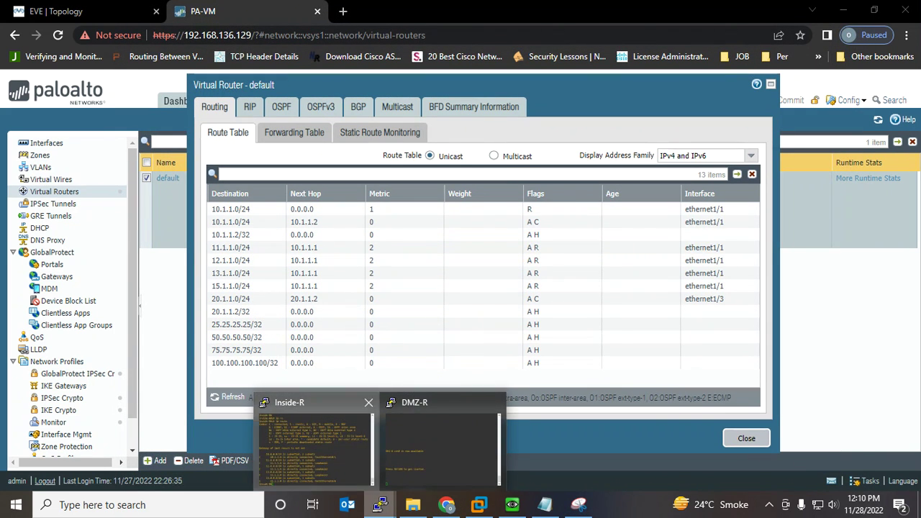
left_click(317, 442)
key("Up")
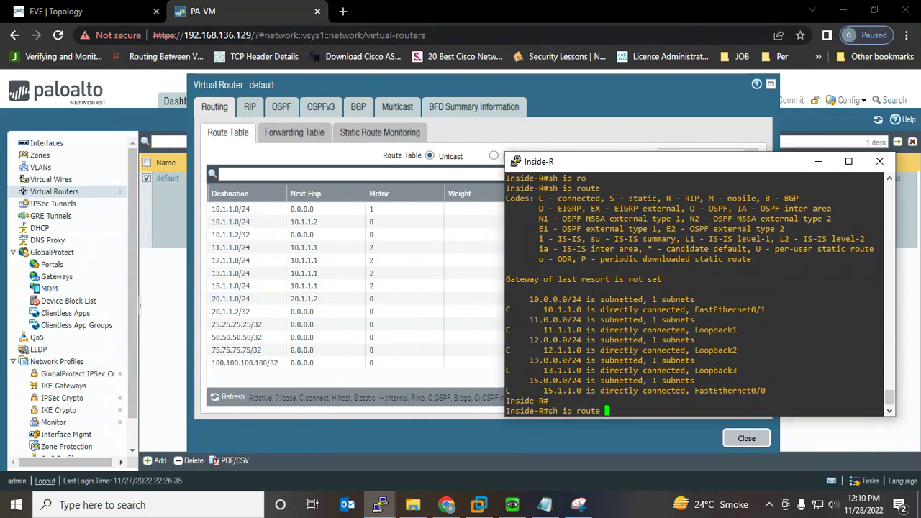
key("Return")
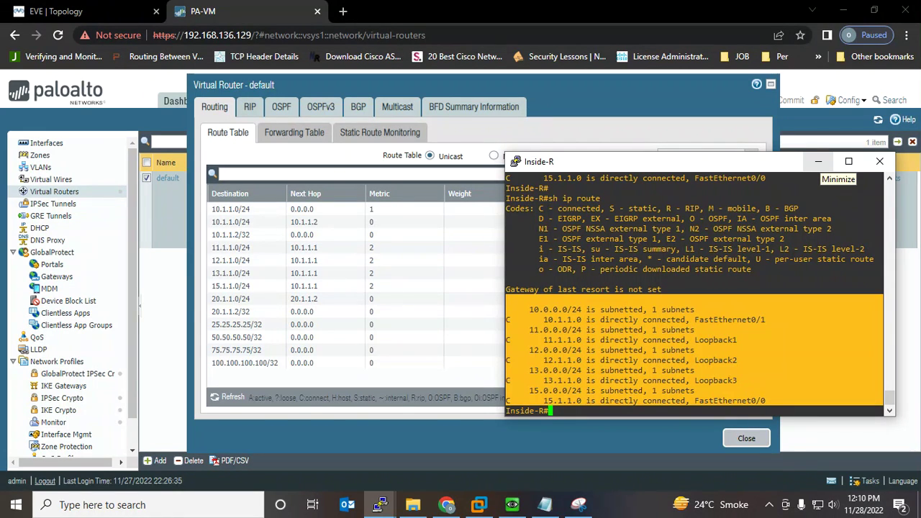
left_click(818, 161)
Close the runtime statistics and add loopback.25 as an enabled, normal-mode RIP interface on the default virtual router
left_click(747, 439)
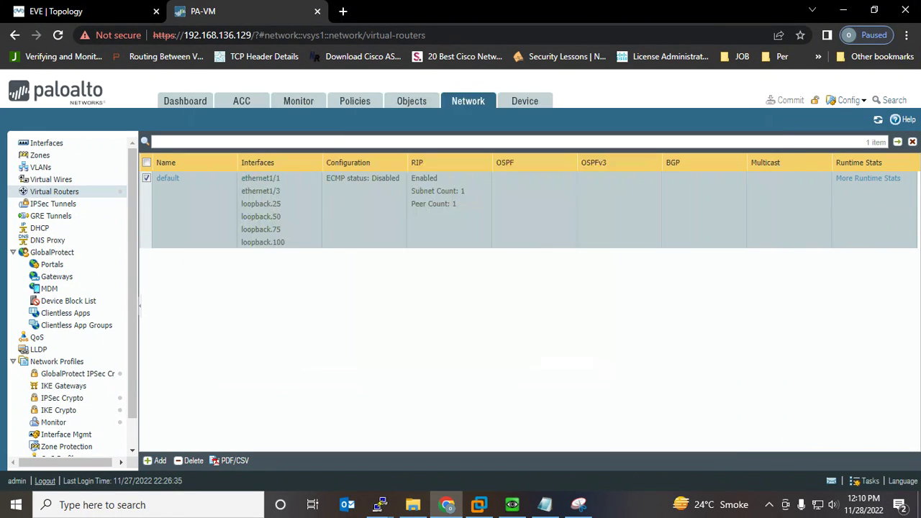
left_click(167, 179)
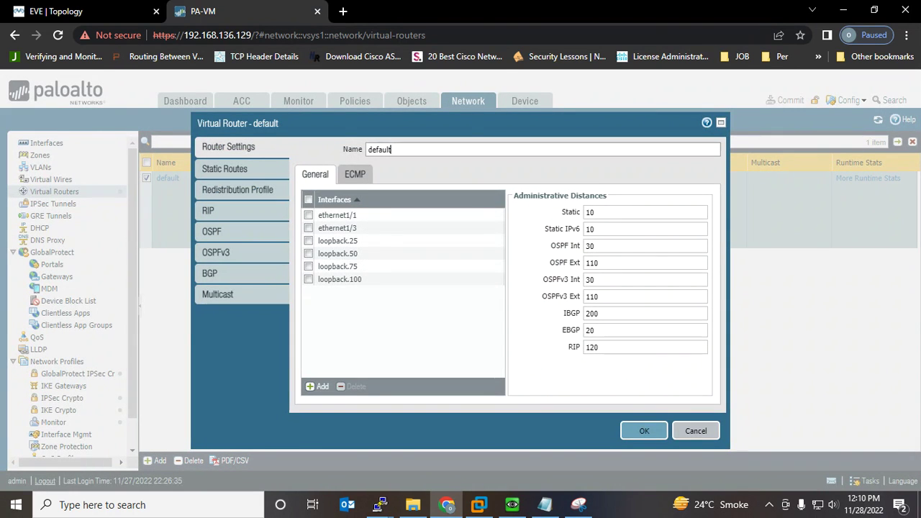
left_click(208, 210)
left_click(318, 387)
key("Down")
key("Down")
key("Down")
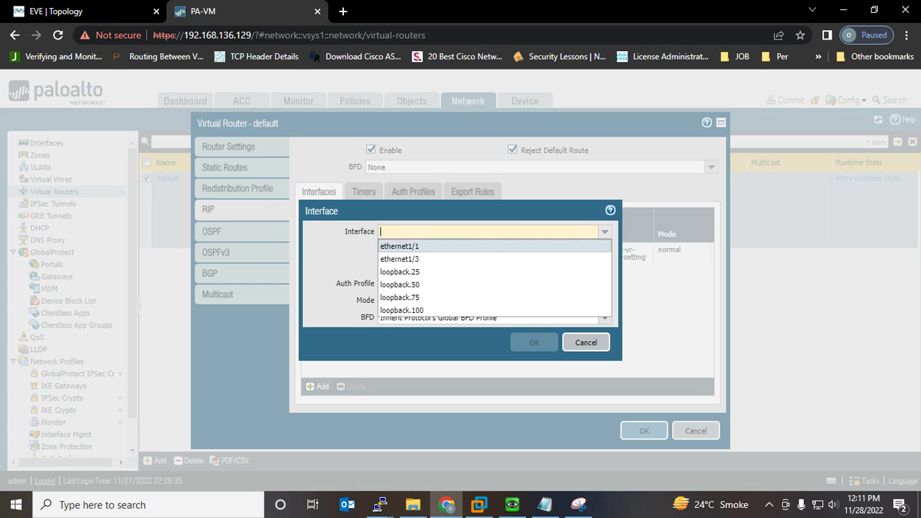
key("Return")
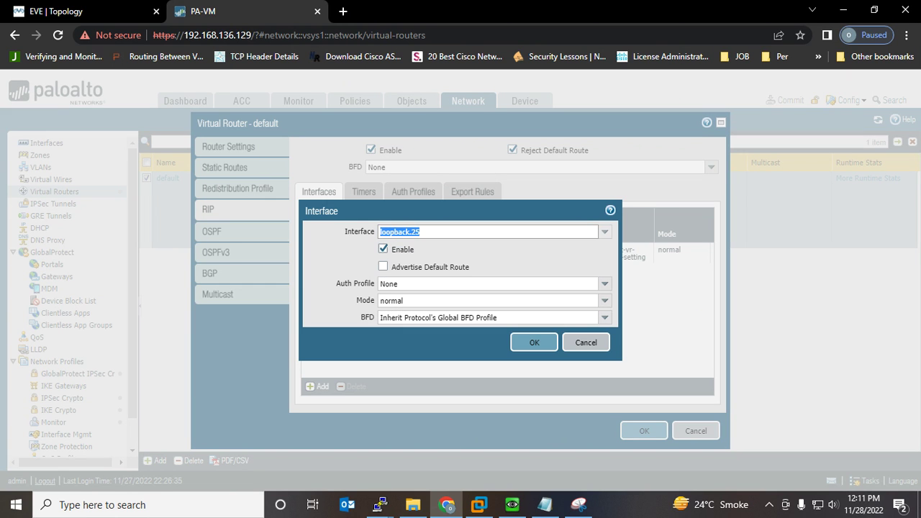
key("Return")
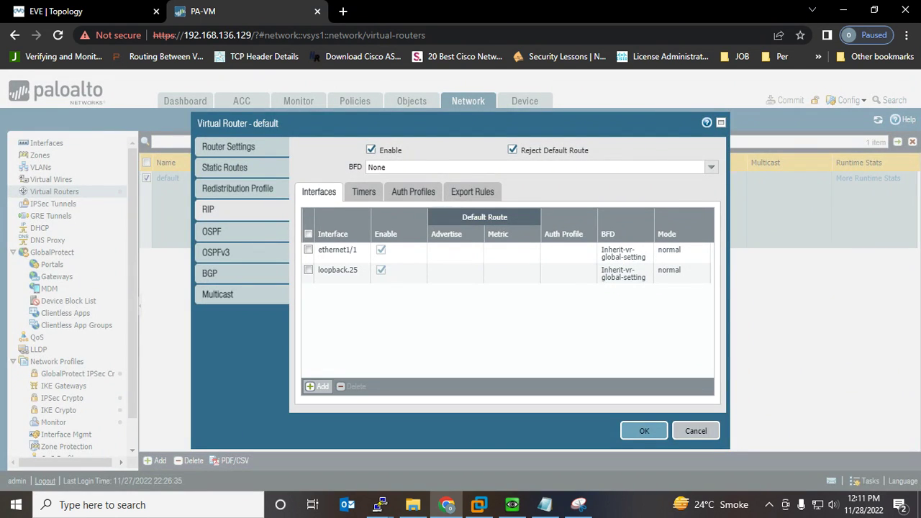
Add loopback.50 as an enabled, normal-mode RIP interface, save the default virtual router and try to commit the changes
left_click(318, 387)
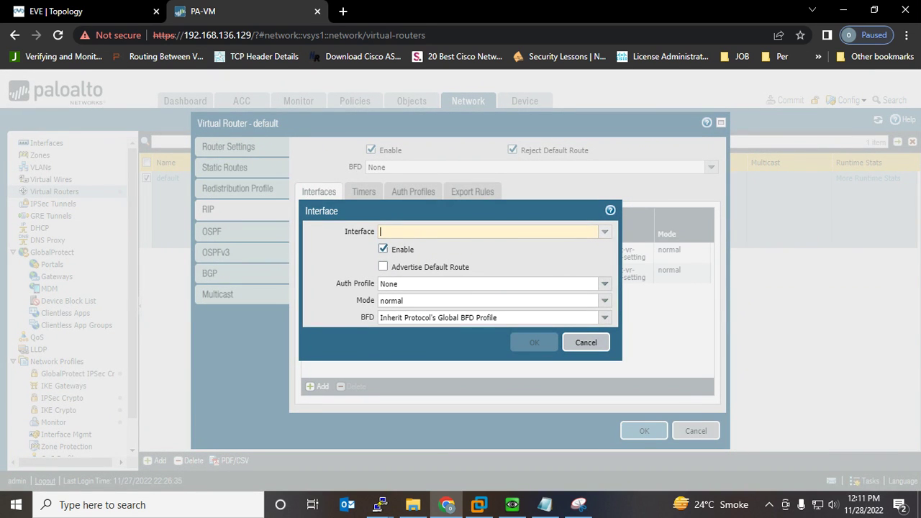
left_click(605, 232)
key("Down")
key("Down")
key("Down")
key("Return")
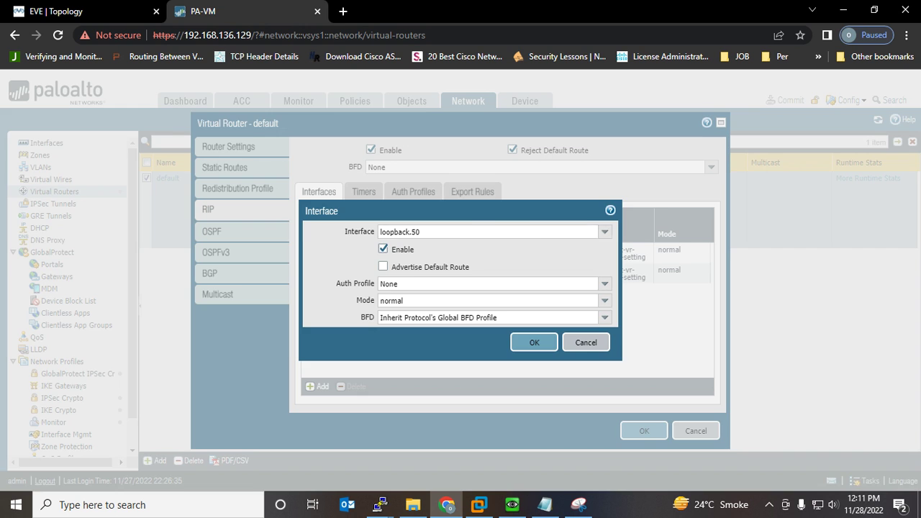
key("Return")
key("Return")
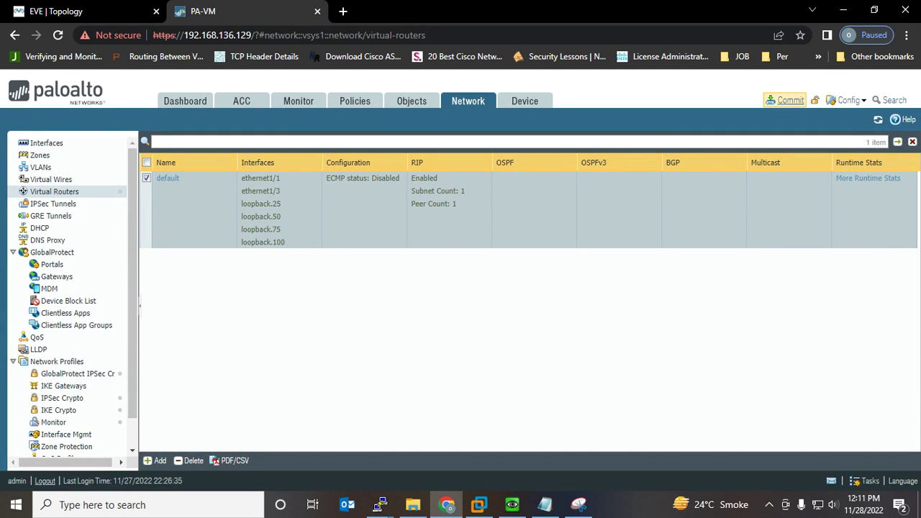
left_click(786, 100)
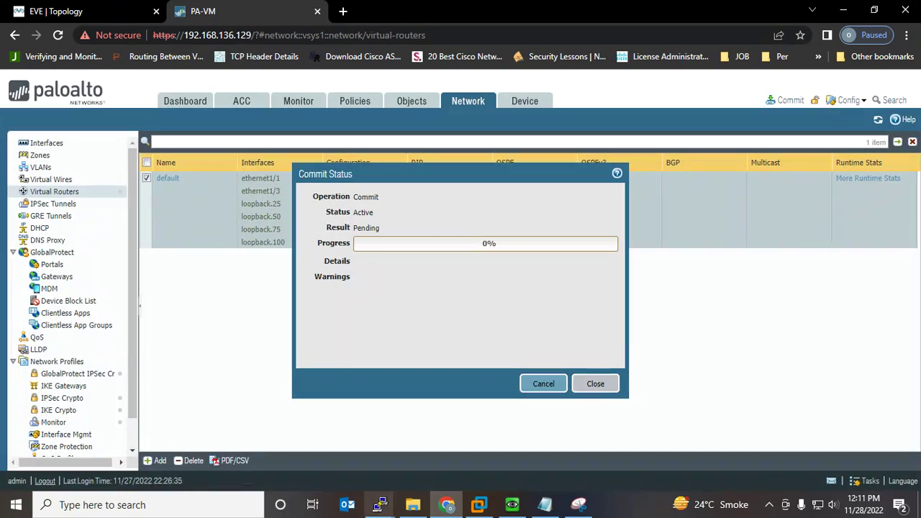
Snip the connected routes in the Inside-R console, discard the snip, and dismiss the firewall's commit status
left_click(380, 506)
left_click(317, 442)
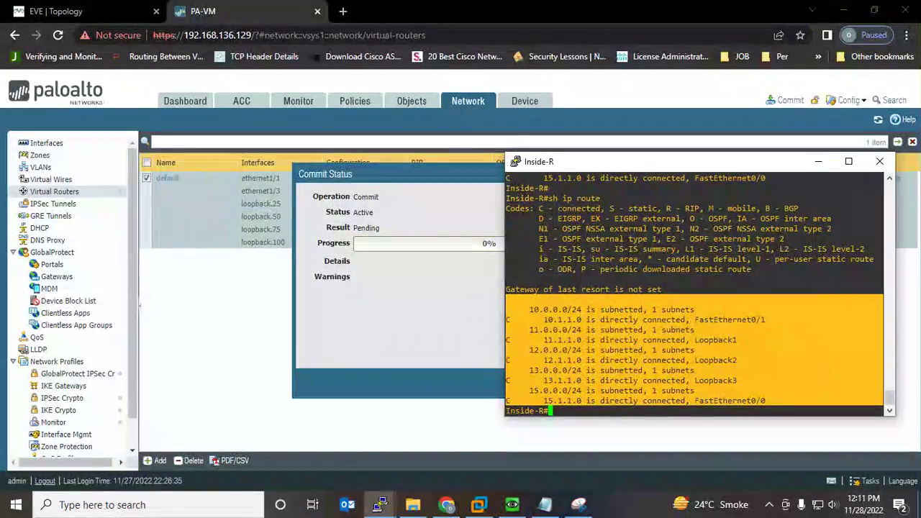
left_click(579, 505)
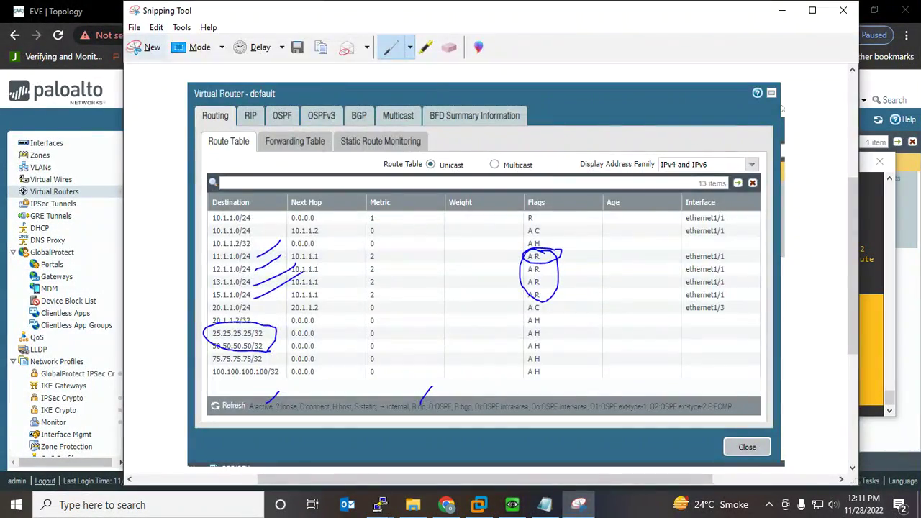
left_click(146, 47)
left_click_drag(505, 283, 920, 438)
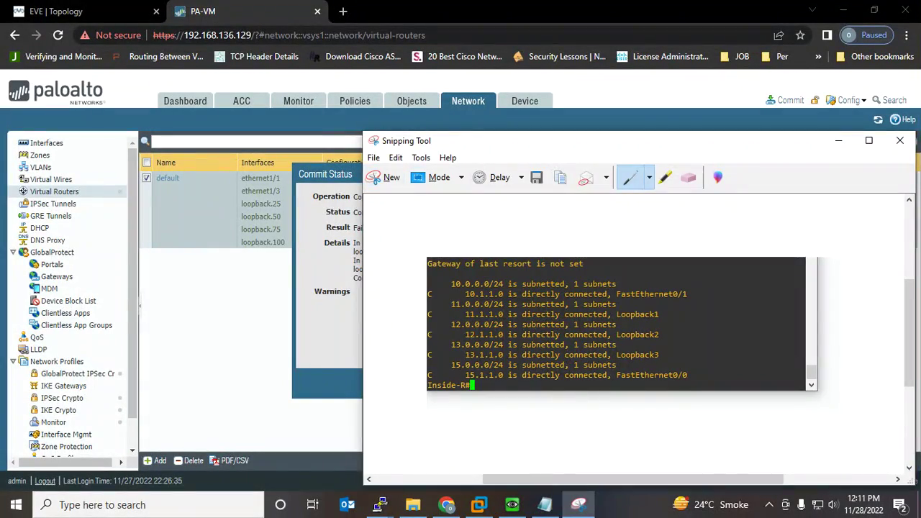
left_click(900, 140)
left_click(819, 162)
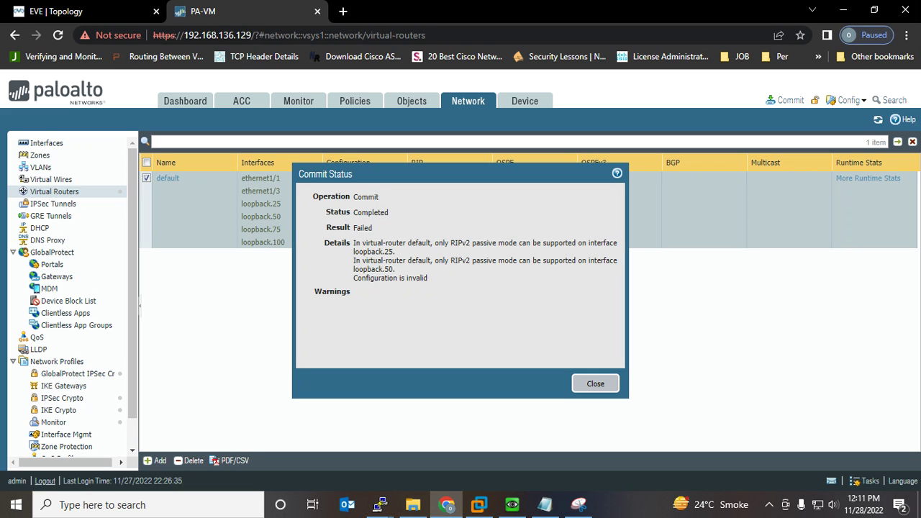
left_click(595, 383)
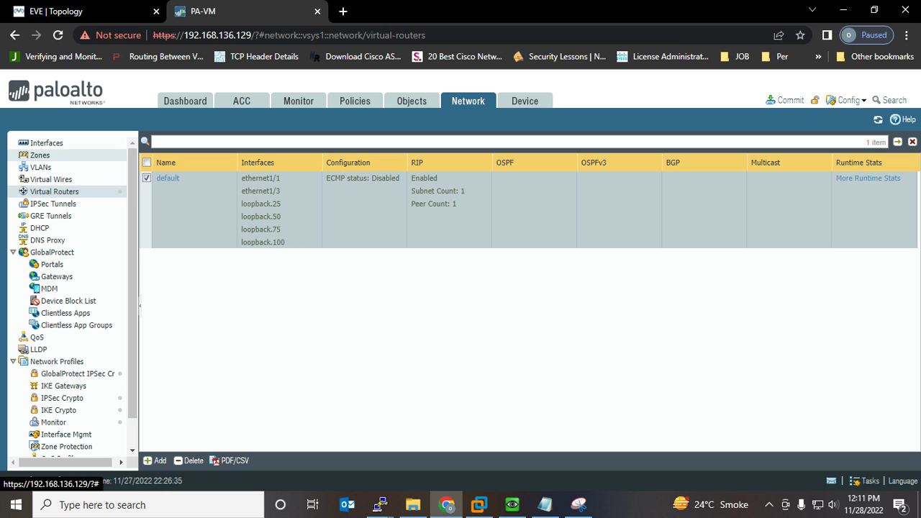
left_click(46, 142)
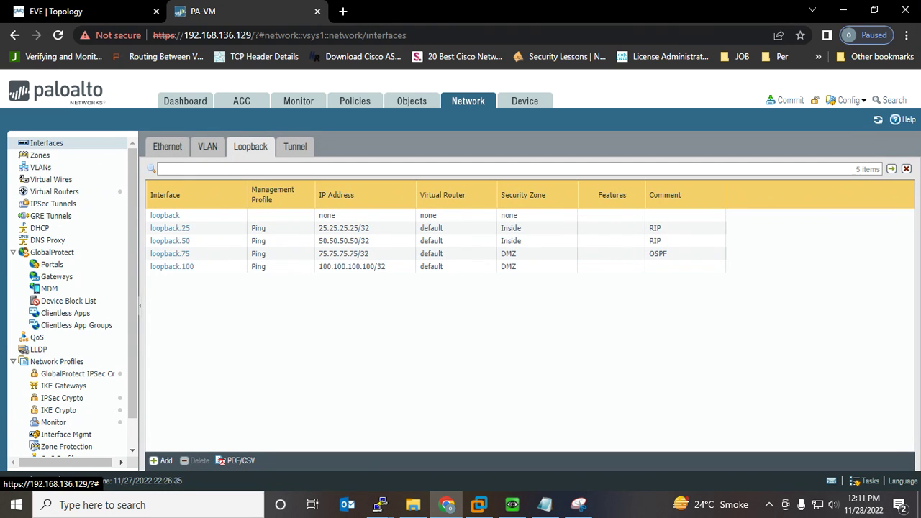
left_click(170, 228)
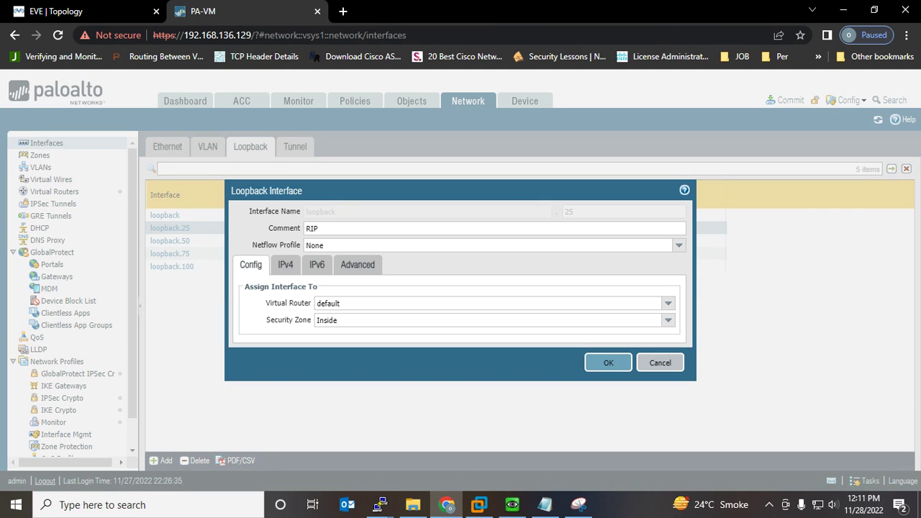
left_click(679, 245)
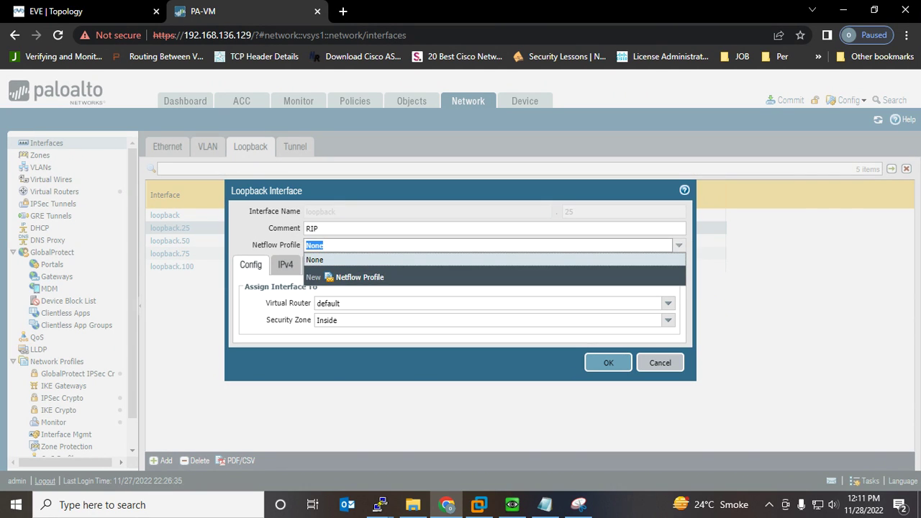
left_click(660, 363)
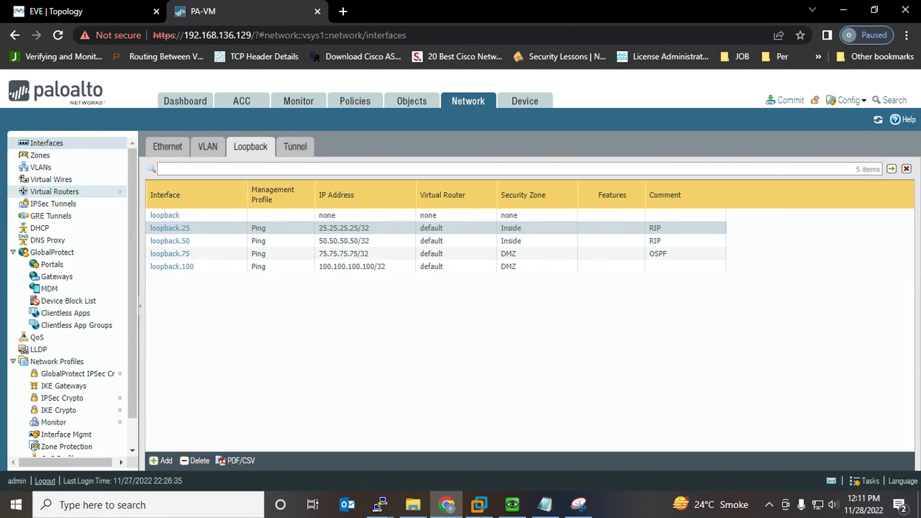
Set the RIP mode of loopback.25 to passive in the default virtual router
left_click(54, 191)
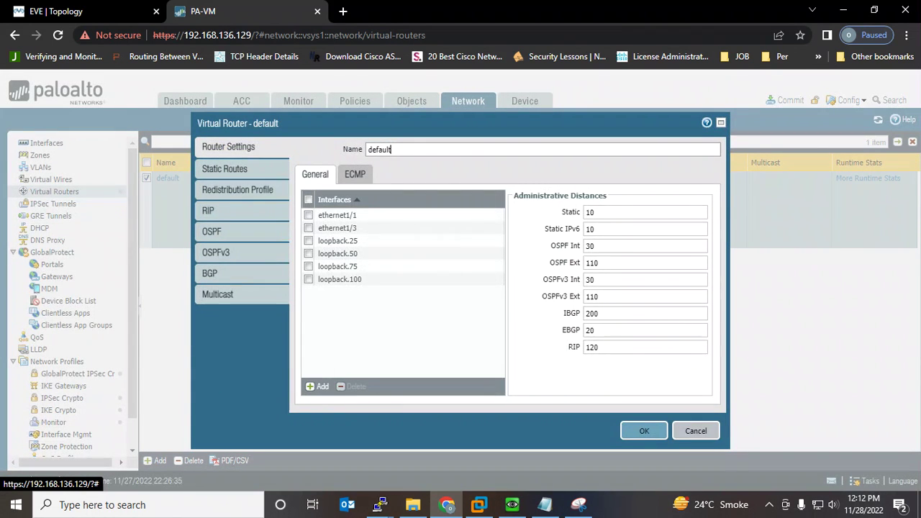
left_click(338, 269)
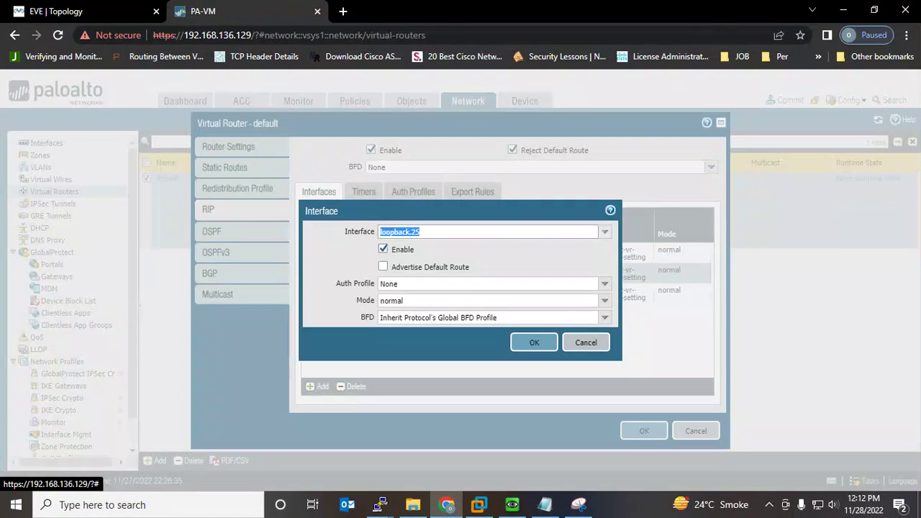
left_click(606, 301)
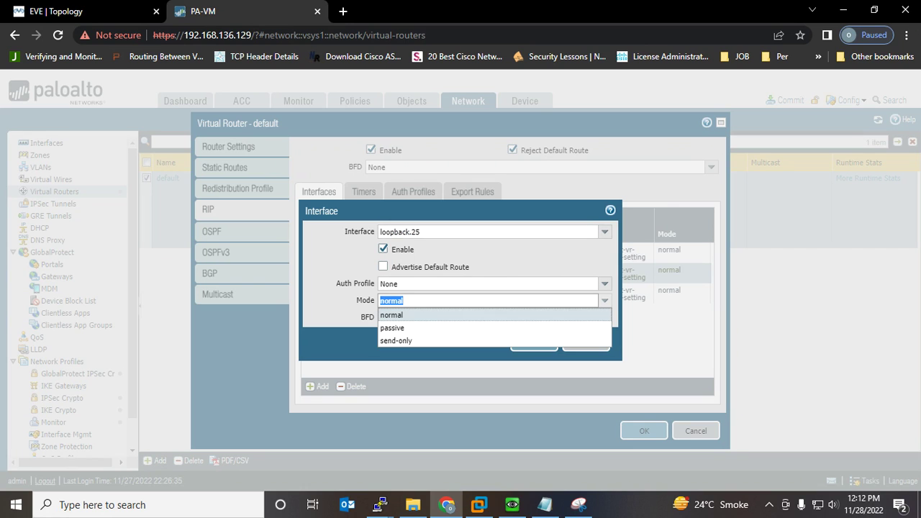
left_click(432, 328)
left_click(534, 343)
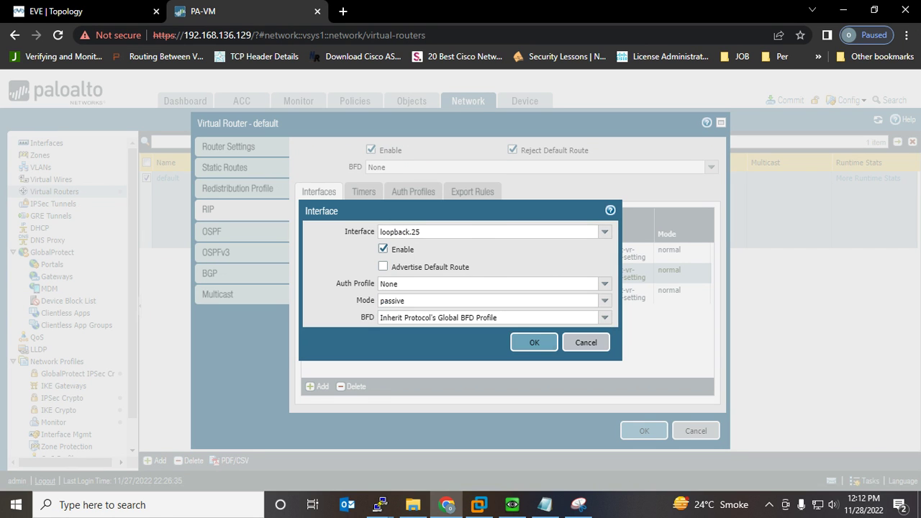
Set the RIP mode of loopback.50 to passive, save the virtual router and commit all changes
left_click(338, 291)
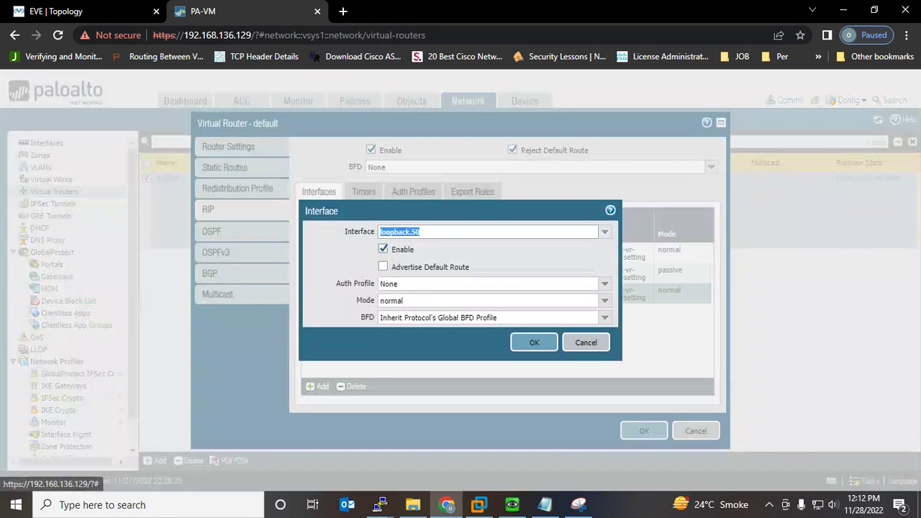
left_click(606, 301)
key("Down")
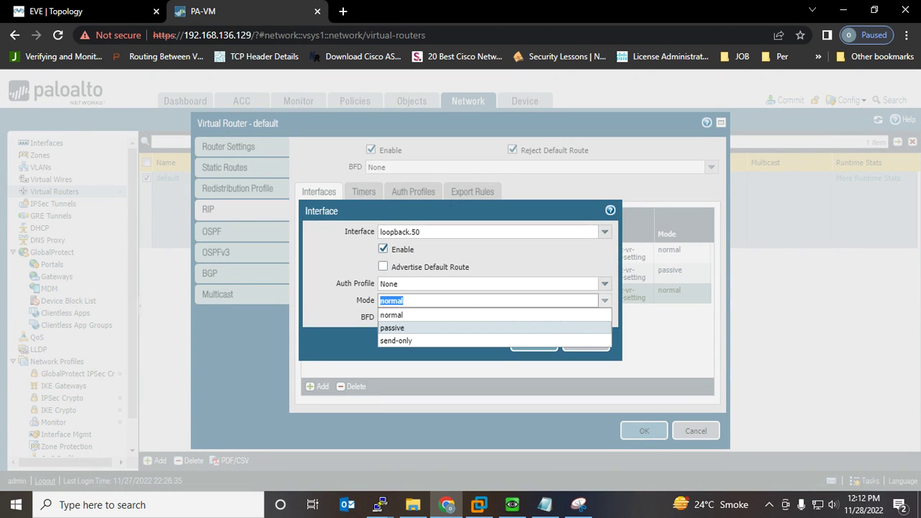
key("Return")
key("Return")
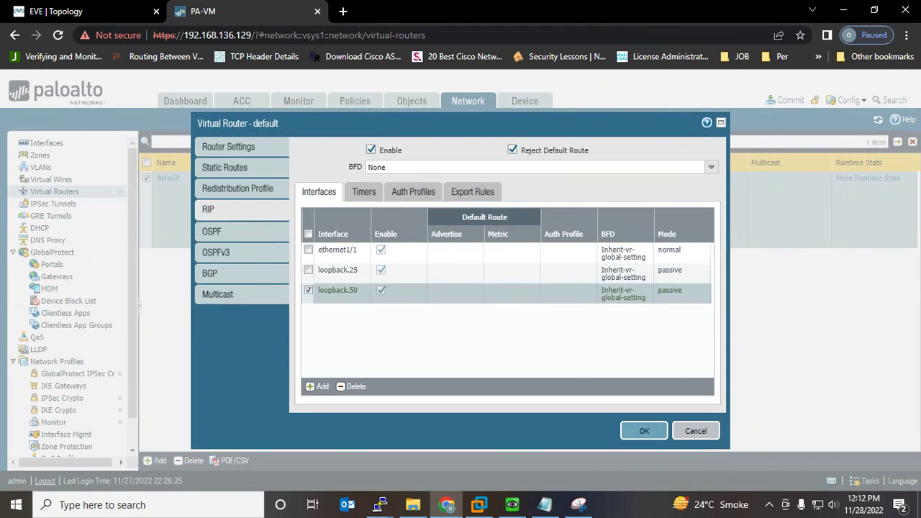
key("Return")
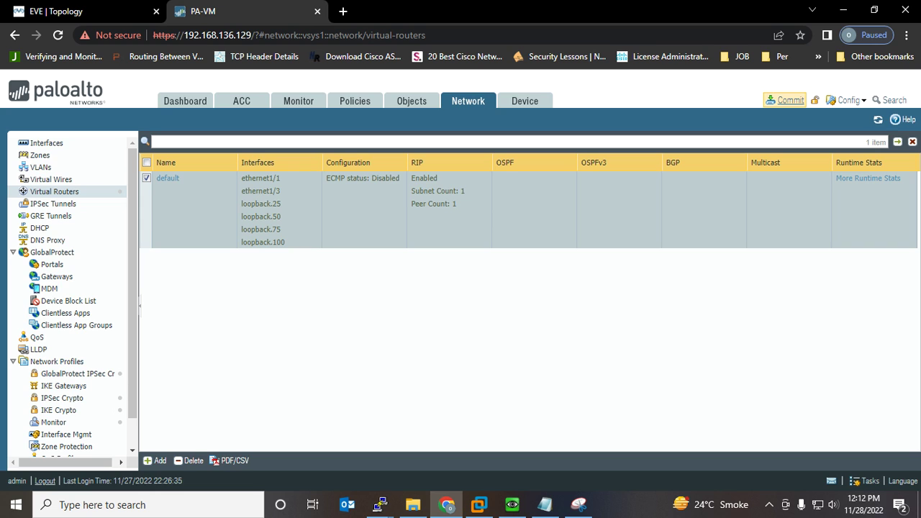
left_click(786, 100)
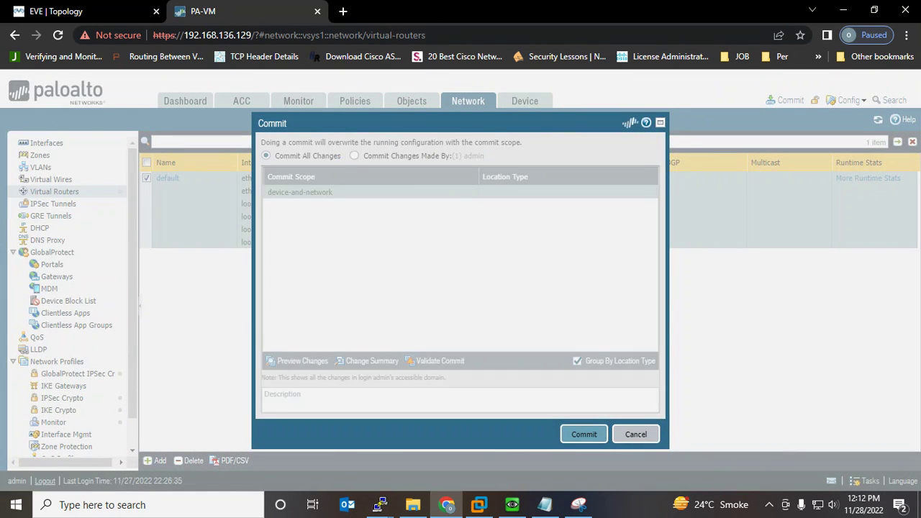
key("Return")
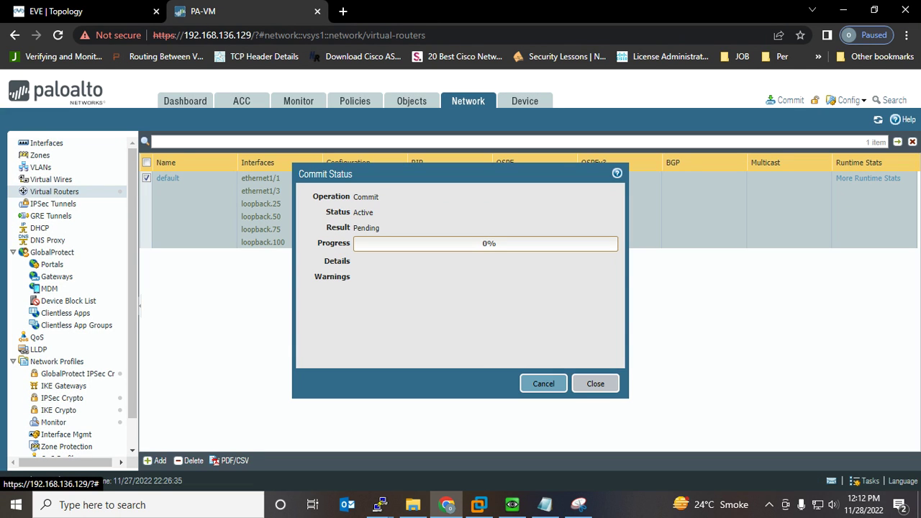
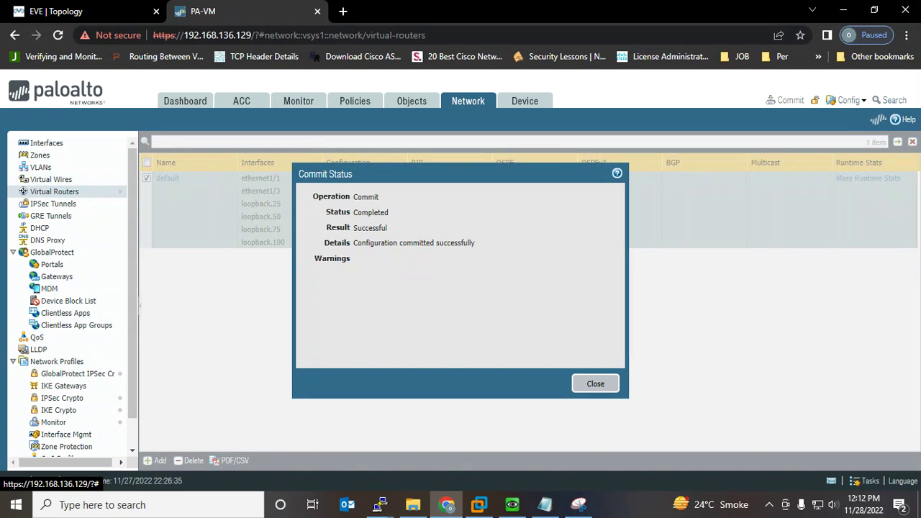
Switch to the Inside-R console and run sh ip route again to check for RIP routes from the firewall
mouse_move(380, 505)
left_click(310, 453)
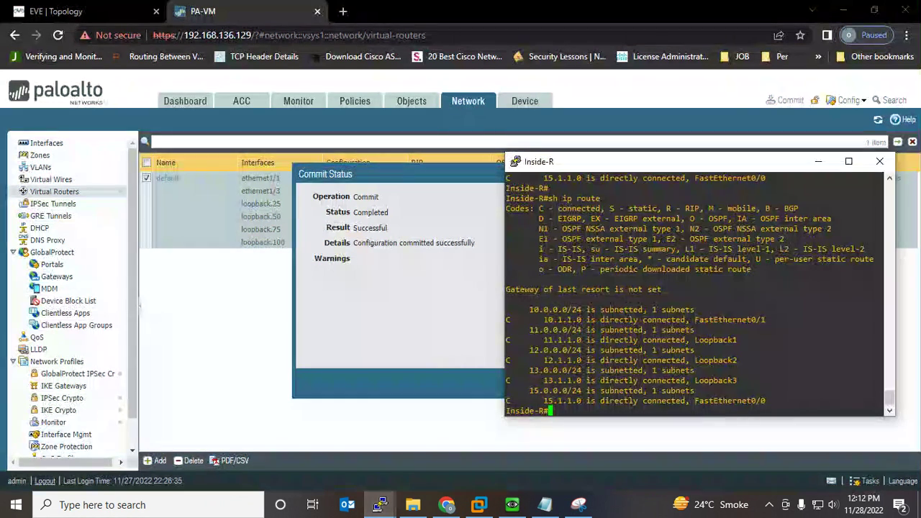
mouse_move(882, 405)
left_mouse_down()
mouse_move(720, 363)
mouse_move(612, 314)
mouse_move(515, 310)
mouse_move(507, 299)
mouse_move(882, 405)
left_mouse_up()
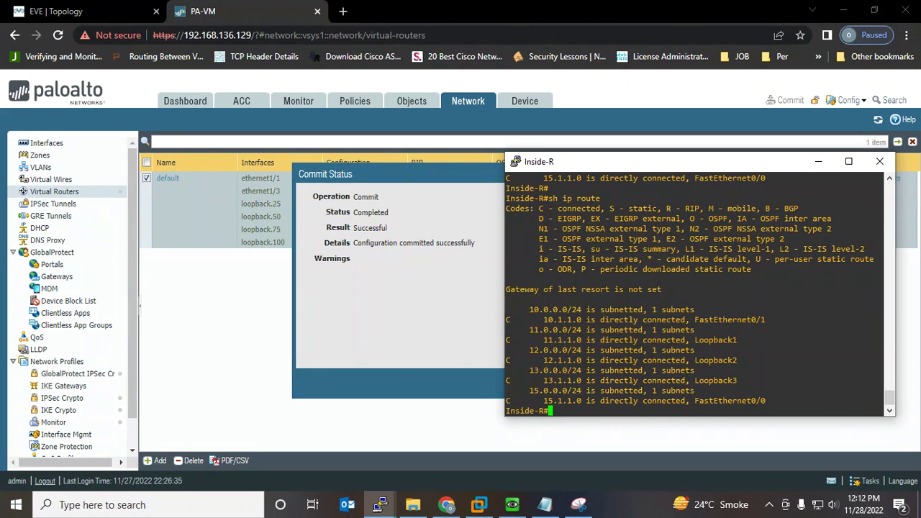
key("Return")
key("Return")
key("Return")
type("sh ip route")
key("Return")
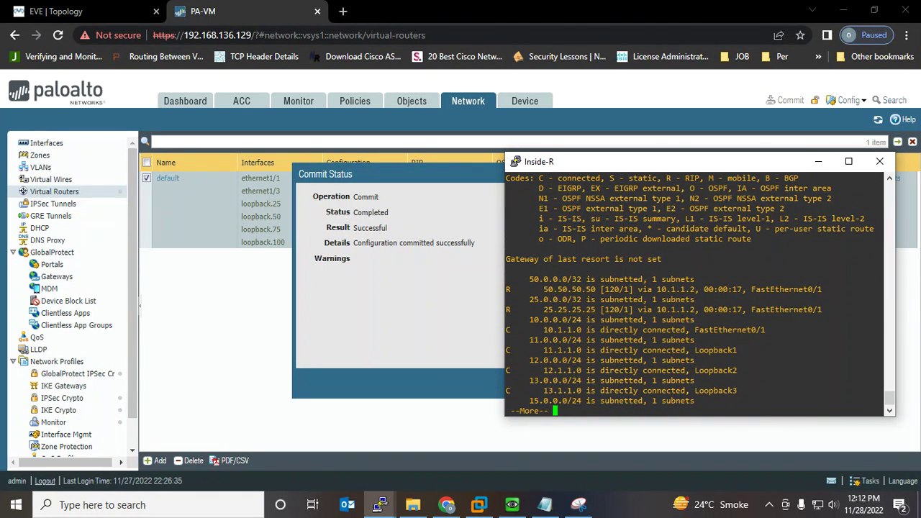
Examine the RIP routes to 50.50.50.50 and 25.25.25.25 and the R code in the Inside-R console, and dismiss the firewall's commit status
left_click_drag(530, 280, 881, 310)
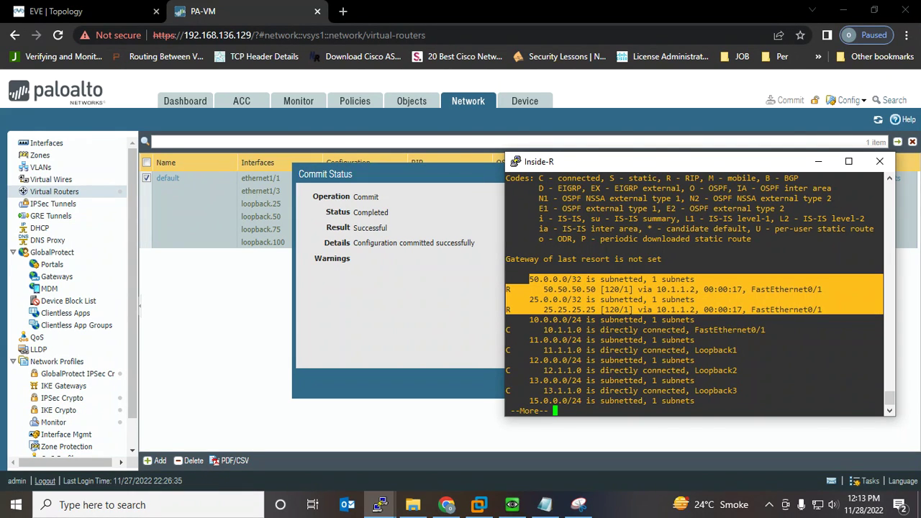
left_click(508, 289)
left_click_drag(506, 290, 514, 310)
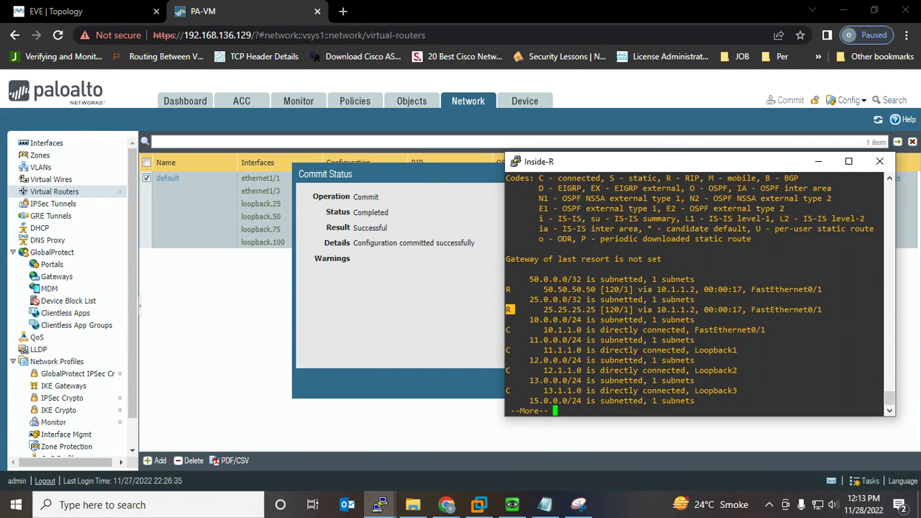
scroll(699, 288, "up", 4)
left_click_drag(660, 300, 700, 299)
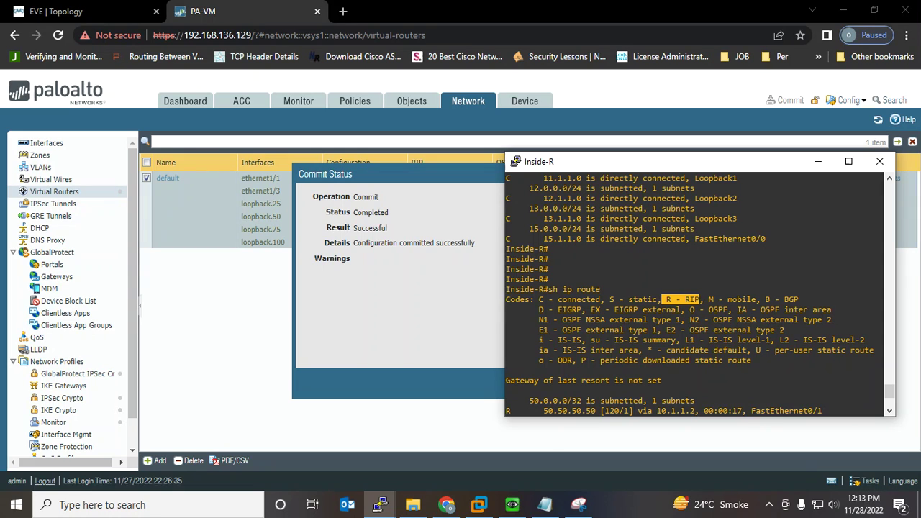
scroll(698, 288, "down", 4)
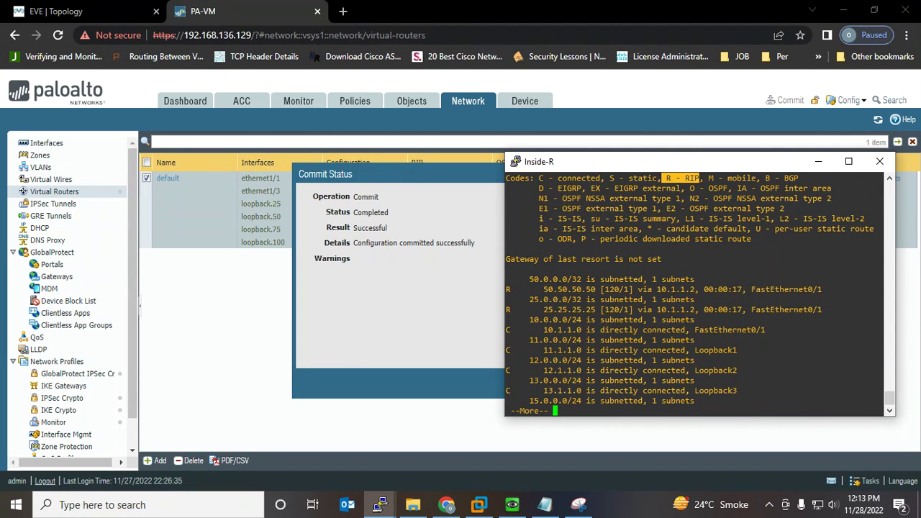
key("alt+Tab")
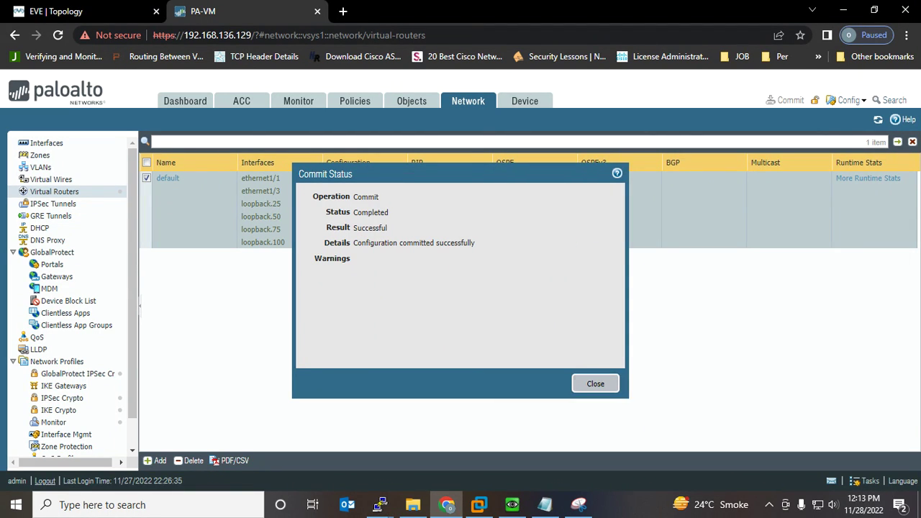
left_click(595, 384)
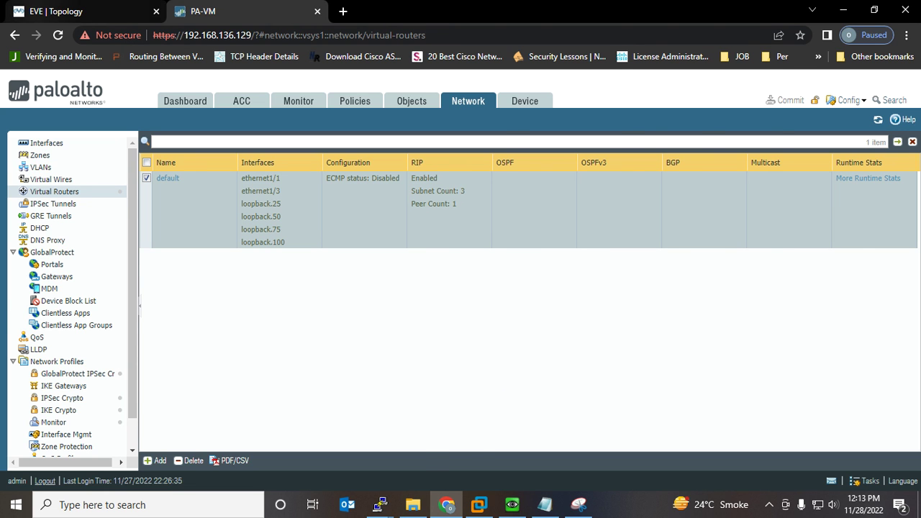
Snip the DMZ area of the EVE topology and circle eth1/3, fa0/0 and the three DMZ-R loopback networks on it
left_click(56, 12)
left_click(579, 505)
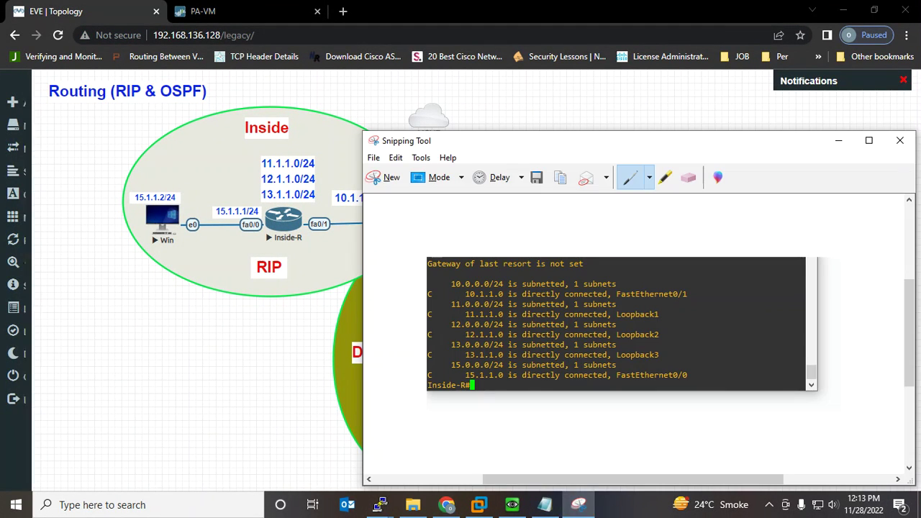
left_click(385, 177)
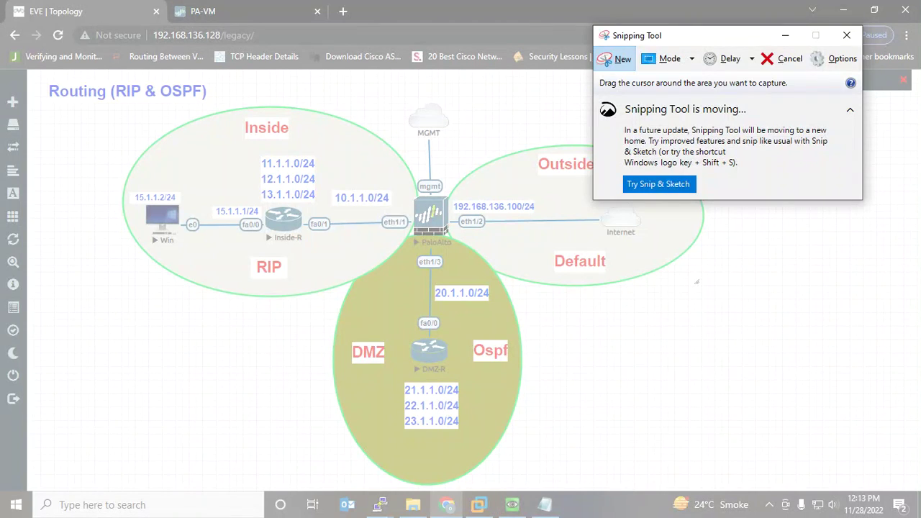
left_click_drag(364, 219, 552, 487)
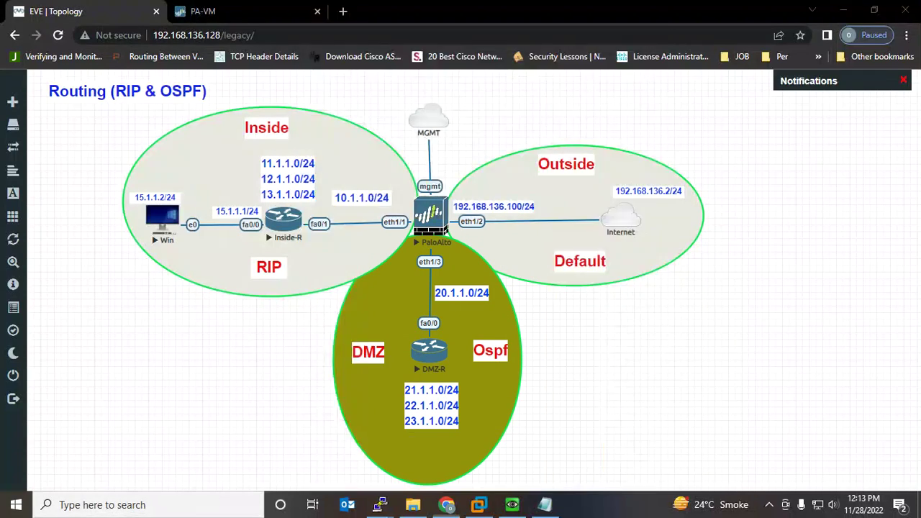
mouse_move(454, 165)
left_mouse_down()
mouse_move(416, 161)
mouse_move(458, 200)
mouse_move(468, 172)
mouse_move(450, 162)
left_mouse_up()
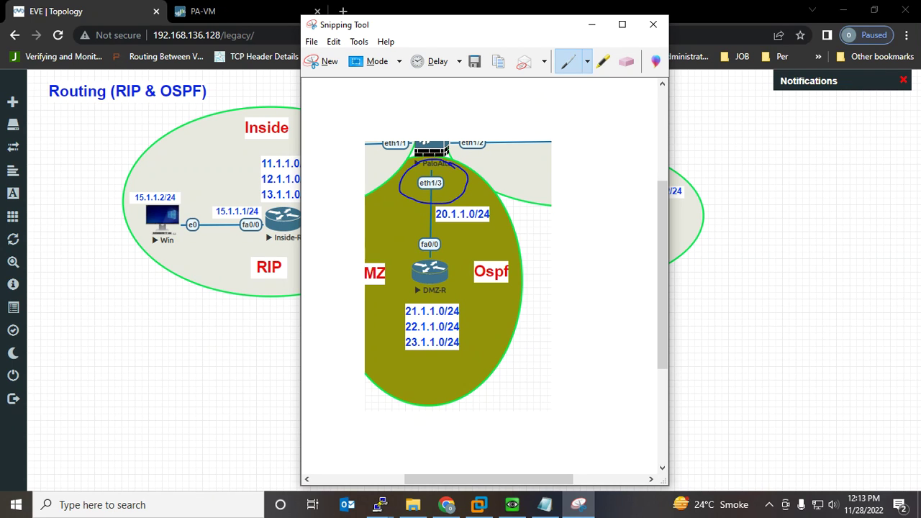
mouse_move(454, 240)
left_mouse_down()
mouse_move(425, 238)
mouse_move(438, 265)
mouse_move(455, 235)
left_mouse_up()
mouse_move(458, 306)
left_mouse_down()
mouse_move(465, 310)
mouse_move(386, 332)
mouse_move(487, 332)
mouse_move(458, 308)
left_mouse_up()
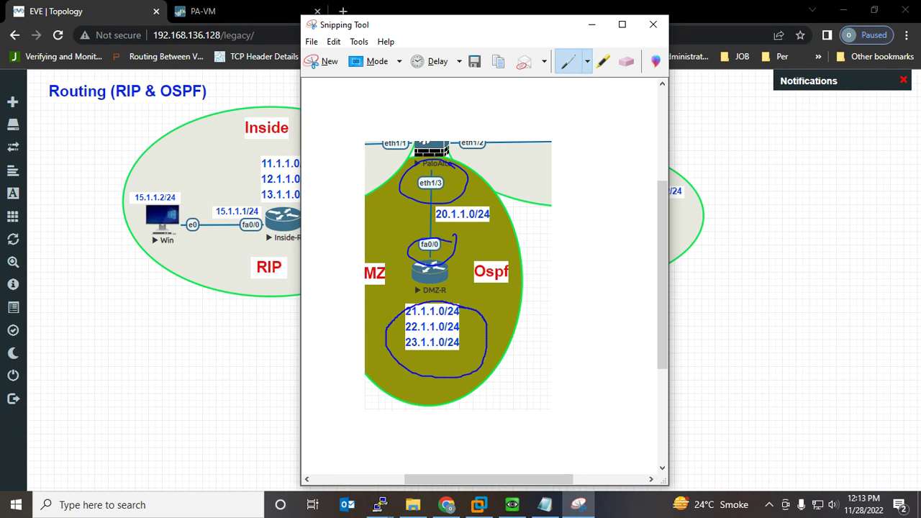
left_click(592, 25)
Review the firewall's loopback interfaces and their comments, and bring up the DMZ-R console
left_click(203, 11)
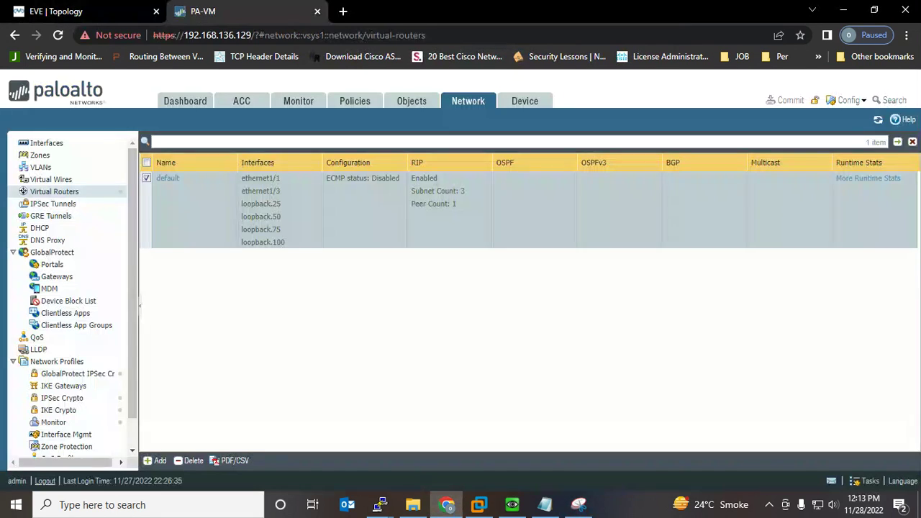
left_click(47, 143)
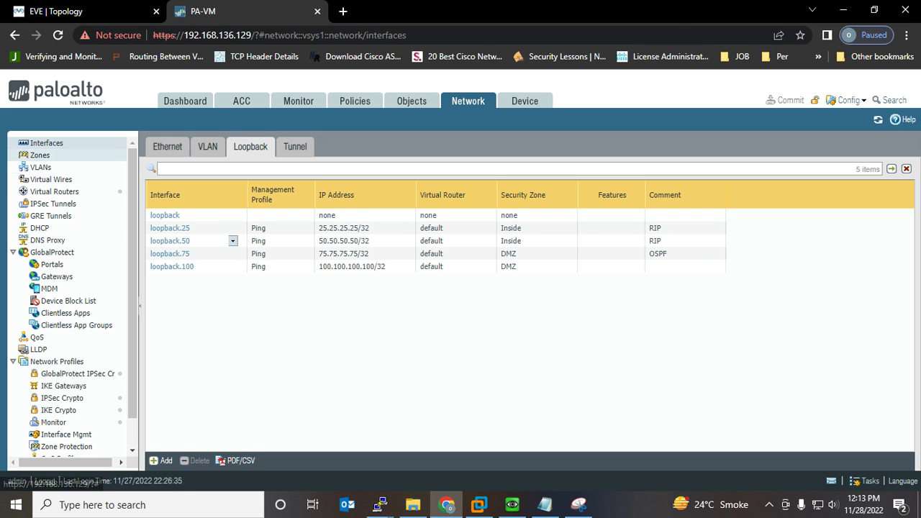
mouse_move(380, 505)
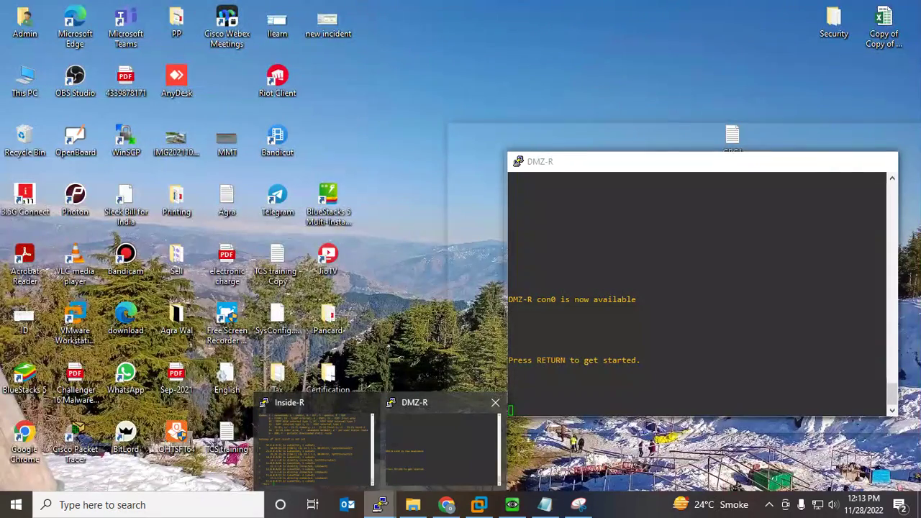
left_click(442, 447)
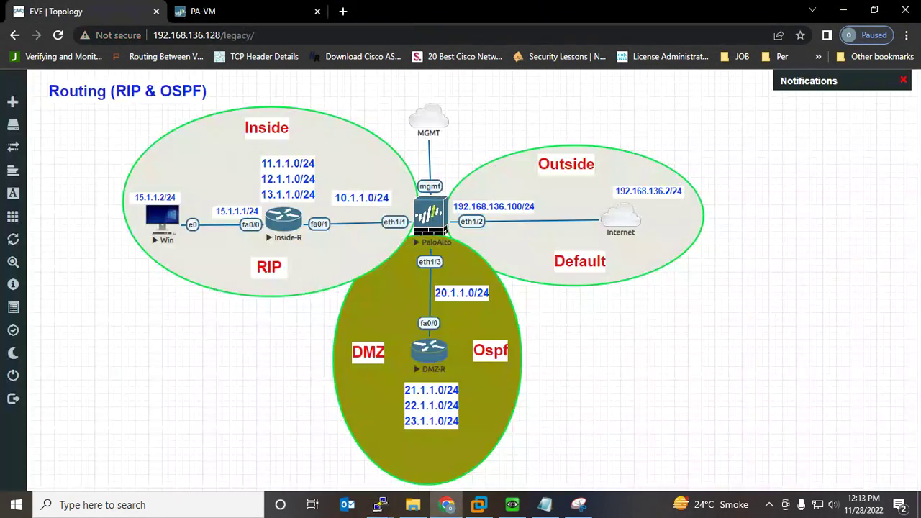
Bring up the DMZ-R console over the topology and enter global configuration mode with en and config t
mouse_move(381, 505)
left_click(442, 446)
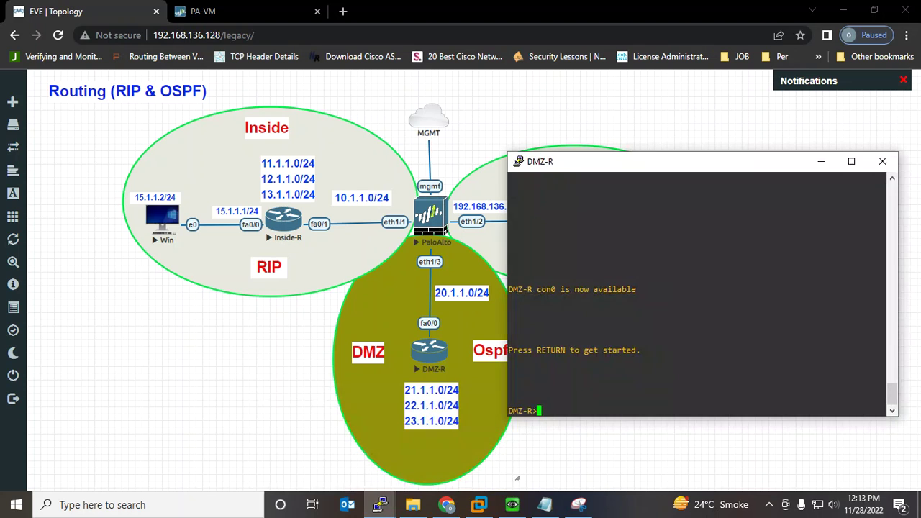
key("Return")
key("Return")
key("Return")
key("Return")
key("Return")
type("en")
key("Return")
key("Return")
key("Return")
key("Return")
key("Return")
key("Return")
key("Return")
key("Return")
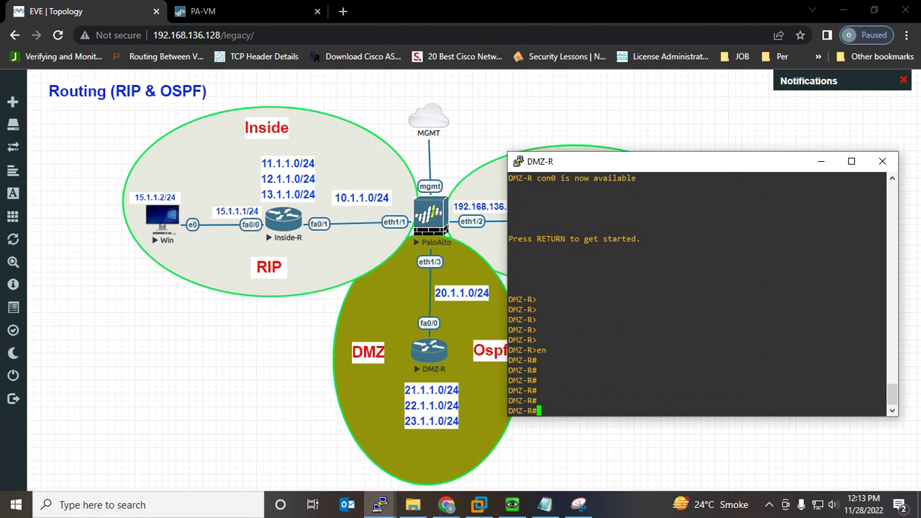
type("config ")
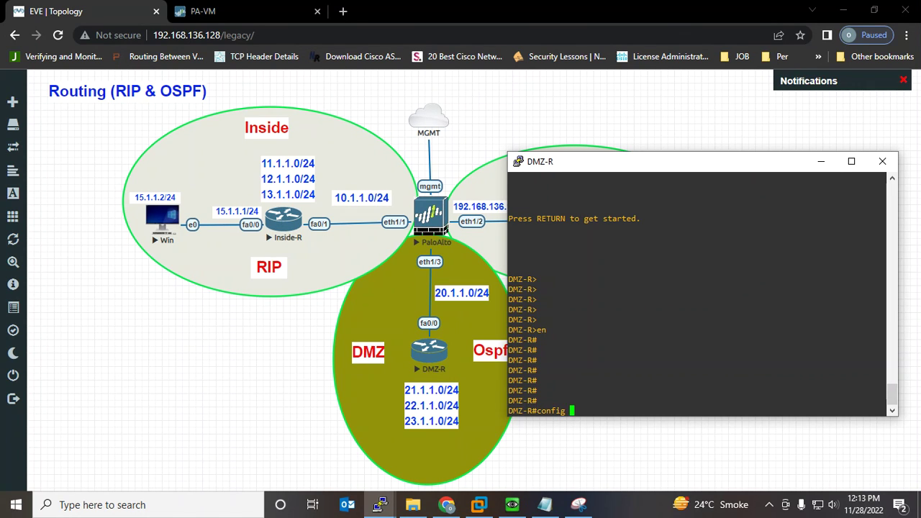
type("t")
key("Return")
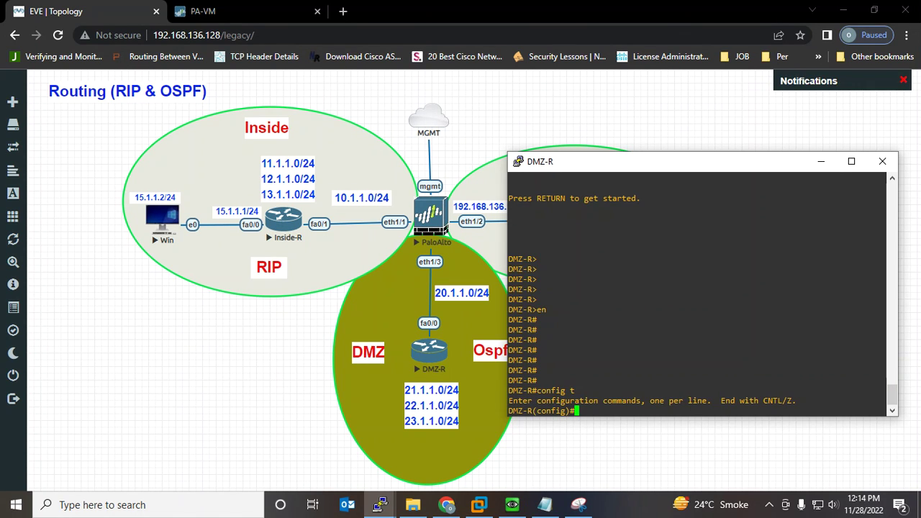
Start OSPF process 100 on DMZ-R with router ospf 100
type("ro")
key("Tab")
key("Tab")
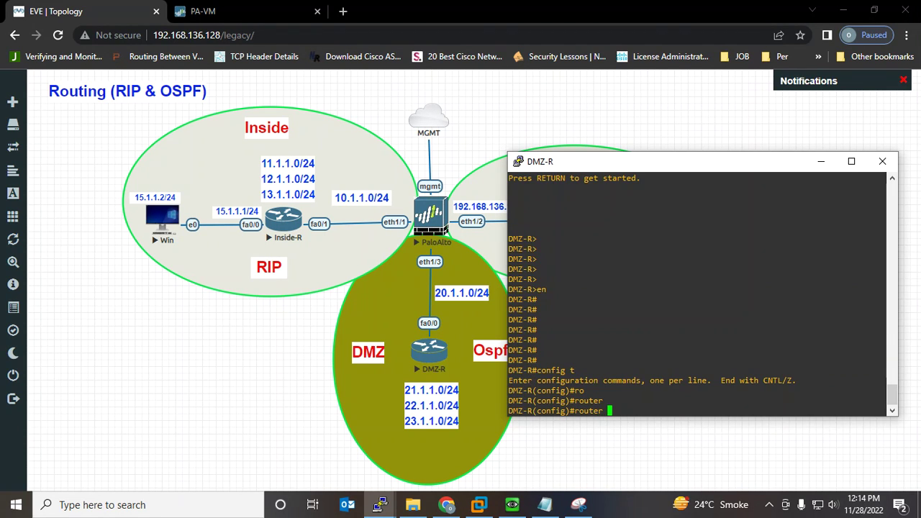
type("o")
key("Tab")
type("s")
key("Tab")
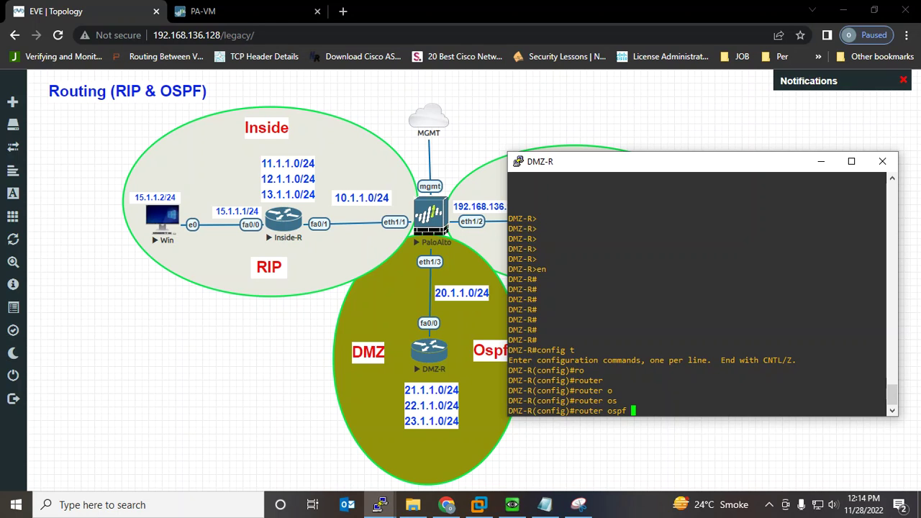
type("100")
key("Return")
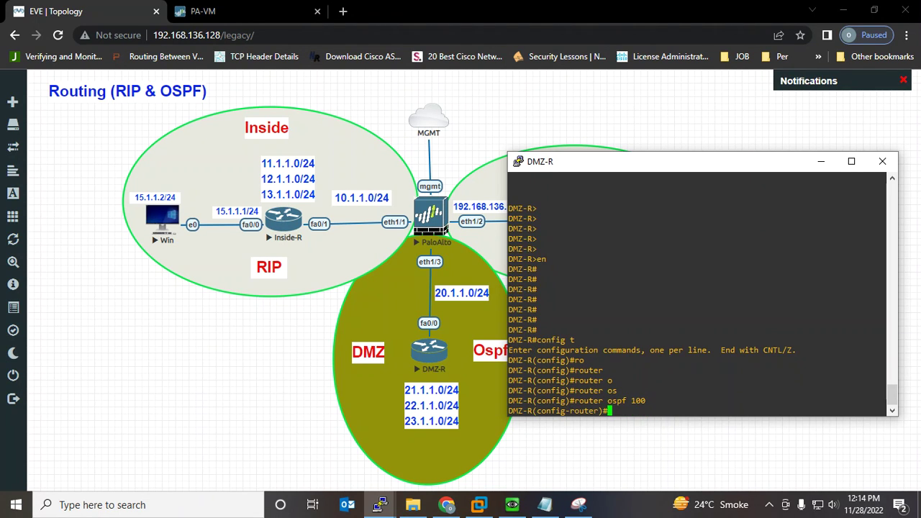
Advertise network 20.1.1.0 with wildcard 0.0.0.255 in area 0 of DMZ-R's OSPF process
type("net")
key("Tab")
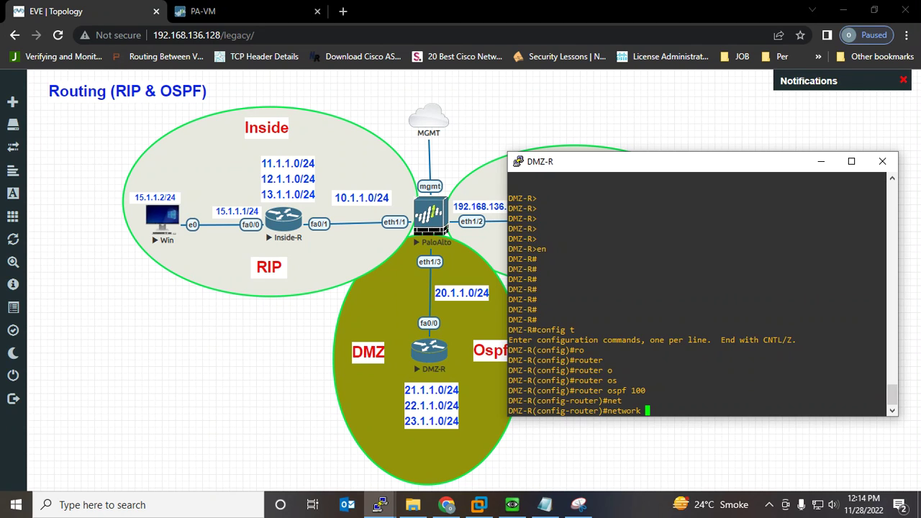
type("20.")
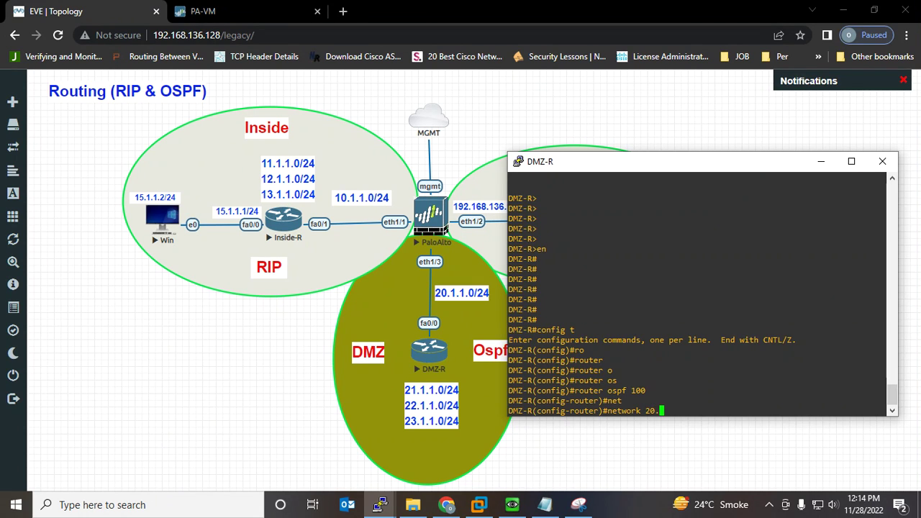
type("1.1.0 ?")
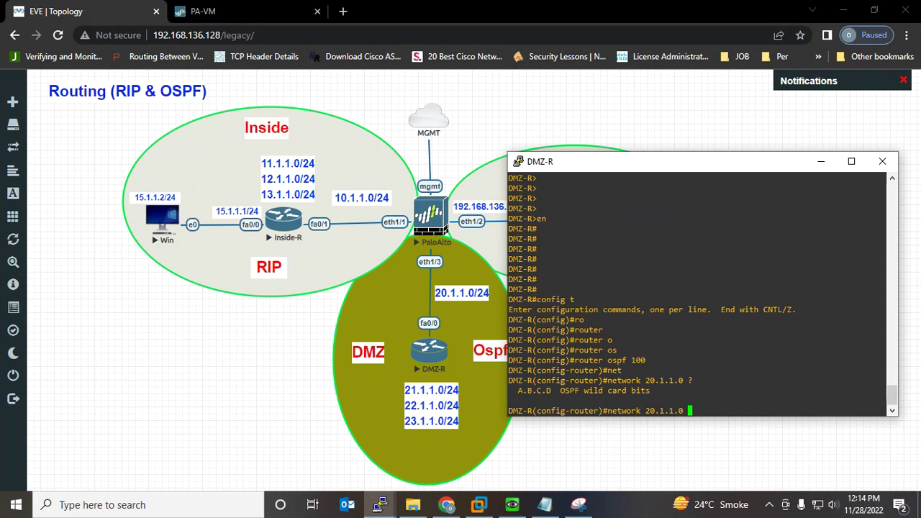
type("0.0.0.255 a")
key("Tab")
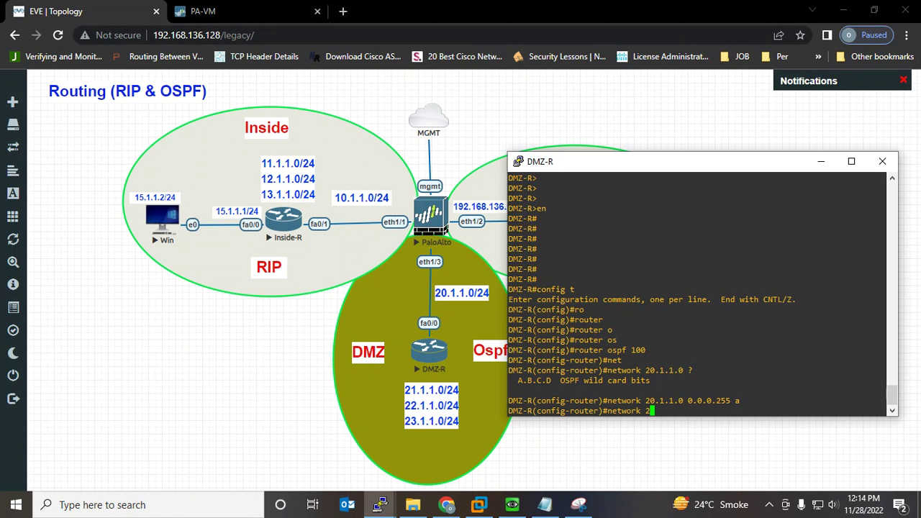
type("0.1.1.0 0.0.0.255 area 0")
key("Return")
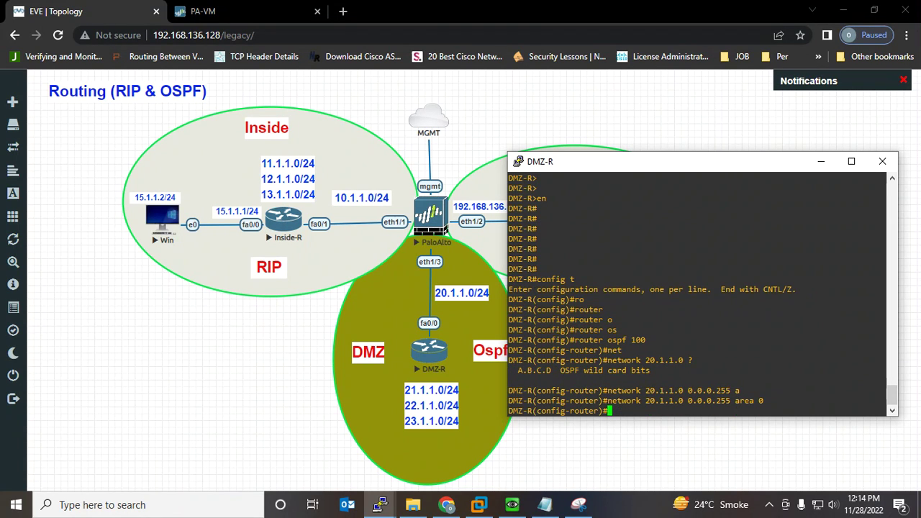
Reuse the last network command to advertise 21.1.1.0 0.0.0.255 in OSPF area 0 on DMZ-R
key("Up")
key("Left")
key("Left")
key("Left")
key("Left")
key("Left")
key("Left")
key("Left")
key("Left")
key("Left")
key("Left")
key("Left")
key("Left")
key("Left")
key("Left")
key("Left")
key("Left")
key("Left")
key("Left")
key("Left")
key("Left")
key("Left")
key("Left")
key("BackSpace")
type("1")
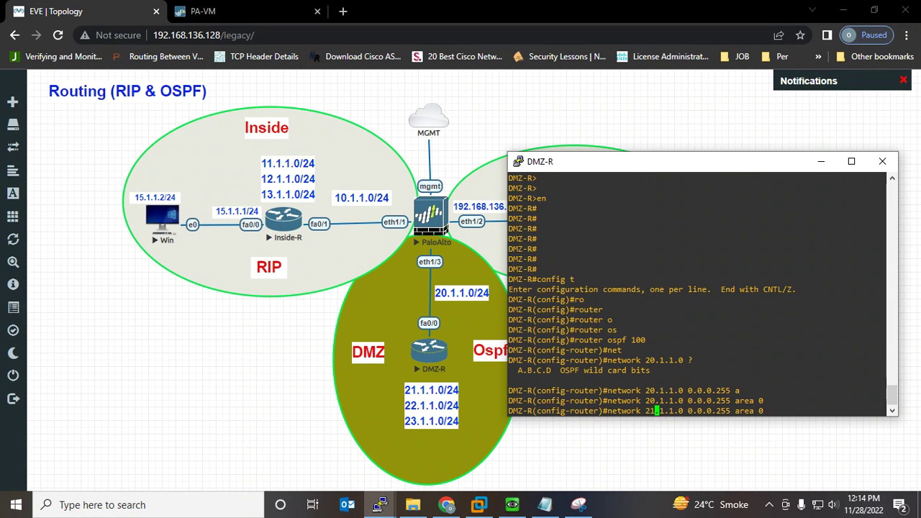
key("Return")
Reuse the last network command to advertise 22.1.1.0 0.0.0.255 in OSPF area 0 on DMZ-R
key("Up")
key("Left")
key("Left")
key("Left")
key("Left")
key("Left")
key("Left")
key("Left")
key("Left")
key("Left")
key("Left")
key("Left")
key("Left")
key("Left")
key("Left")
key("Left")
key("Left")
key("Left")
key("Left")
key("Left")
key("Left")
key("Left")
key("Left")
key("Left")
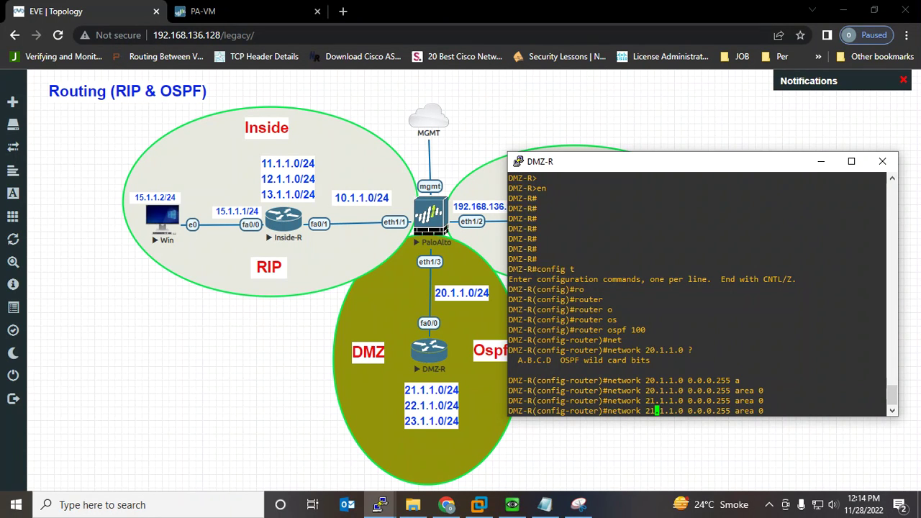
key("BackSpace")
type("2")
key("Return")
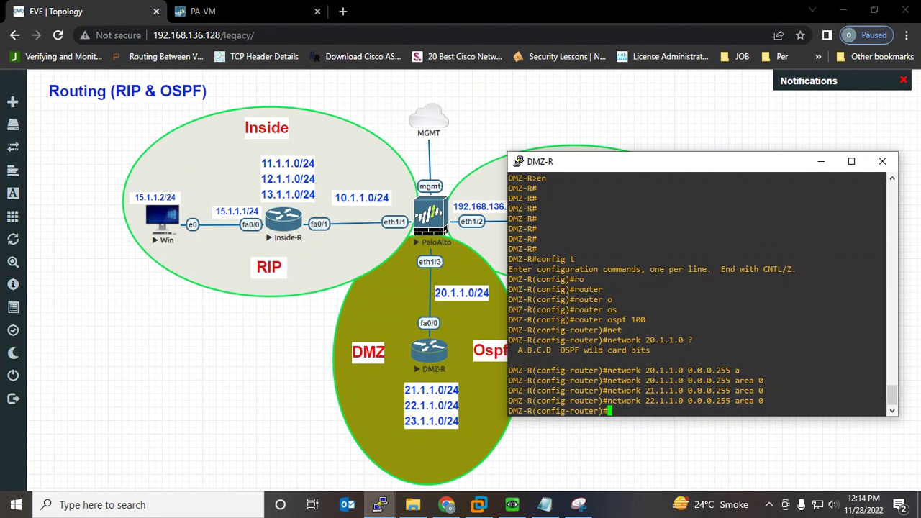
Advertise network 23.1.1.0 0.0.0.255 in OSPF area 0 on DMZ-R and leave configuration mode
key("Up")
key("Left")
key("Left")
key("Left")
key("Left")
key("Left")
key("Left")
key("Left")
key("Left")
key("Left")
key("Left")
key("Left")
key("Left")
key("Left")
key("Left")
key("Left")
key("Left")
key("Left")
key("Left")
key("Left")
key("Left")
key("Left")
key("Left")
key("Left")
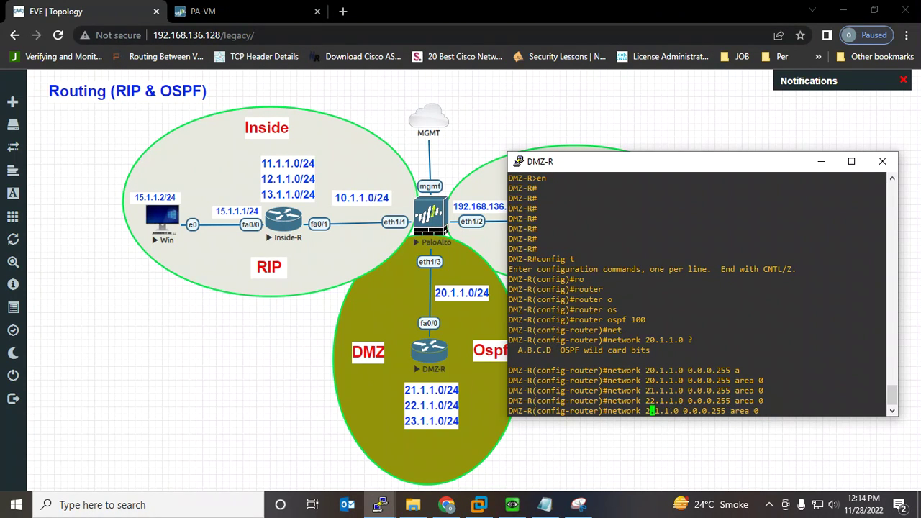
key("BackSpace")
type("3")
key("Return")
key("ctrl+z")
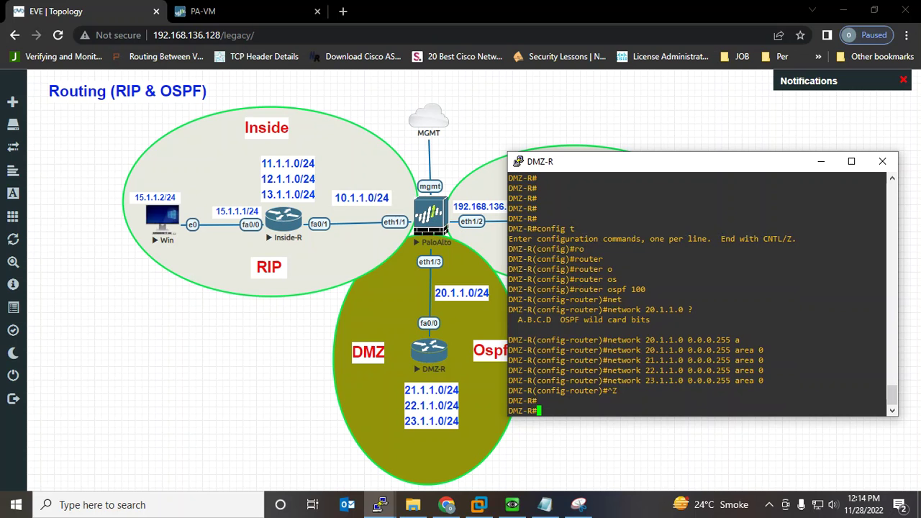
key("Return")
key("Return")
key("Return")
key("Return")
key("Return")
key("Return")
key("Return")
key("Return")
key("Return")
key("Return")
key("Return")
key("Return")
key("Return")
key("Return")
key("Return")
key("Return")
key("Return")
key("Return")
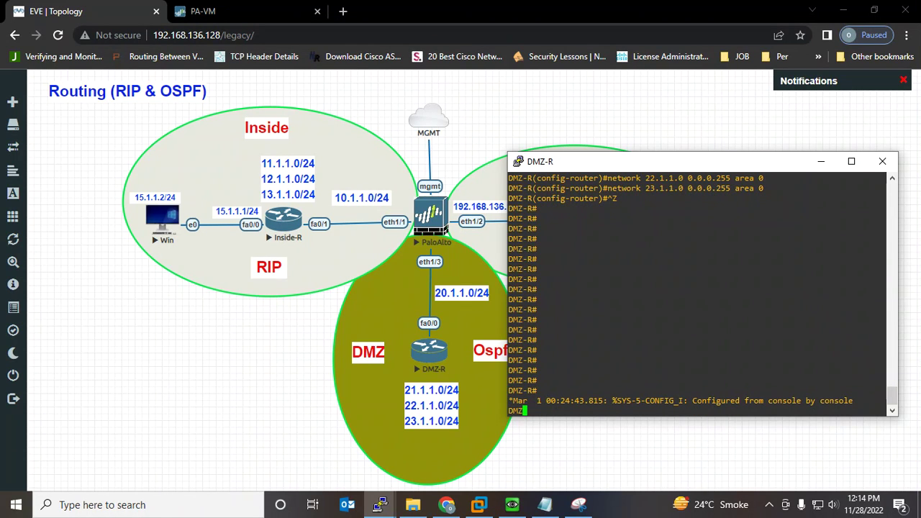
key("Return")
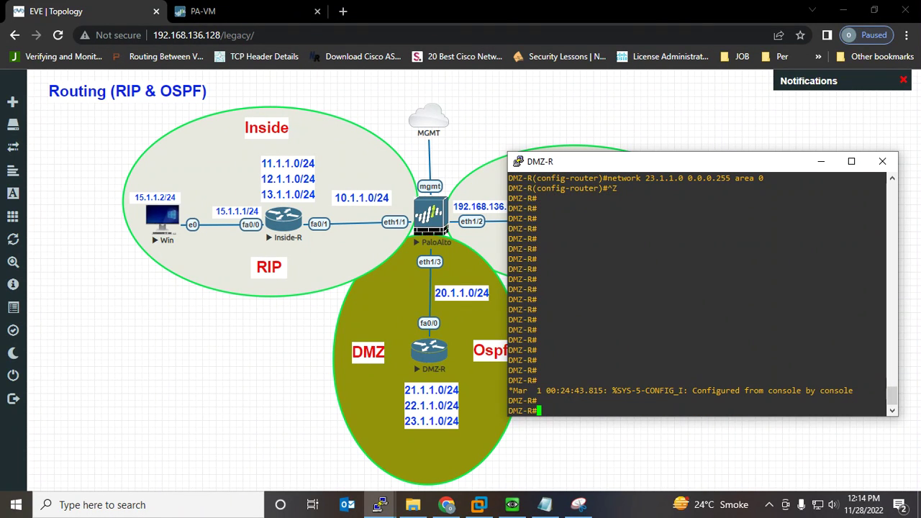
Switch to the PA-VM firewall page and open the OSPF settings of the default virtual router
left_click(237, 11)
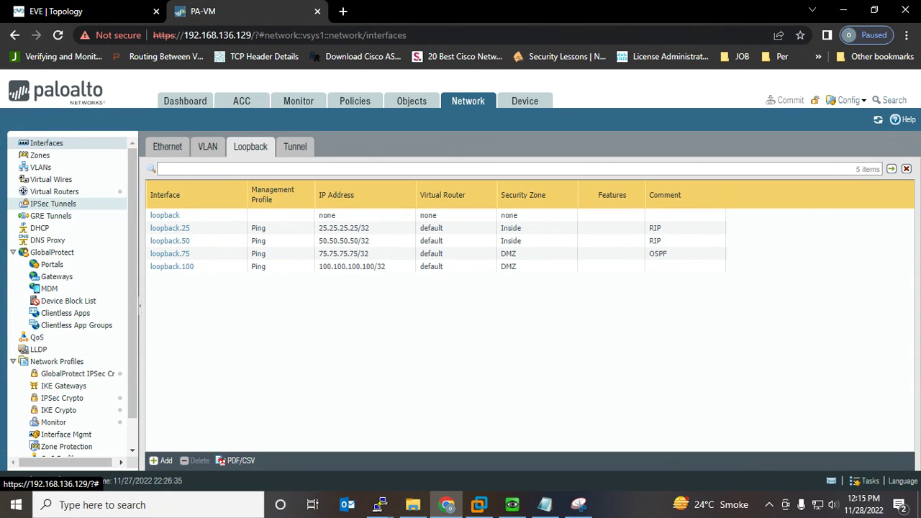
left_click(54, 192)
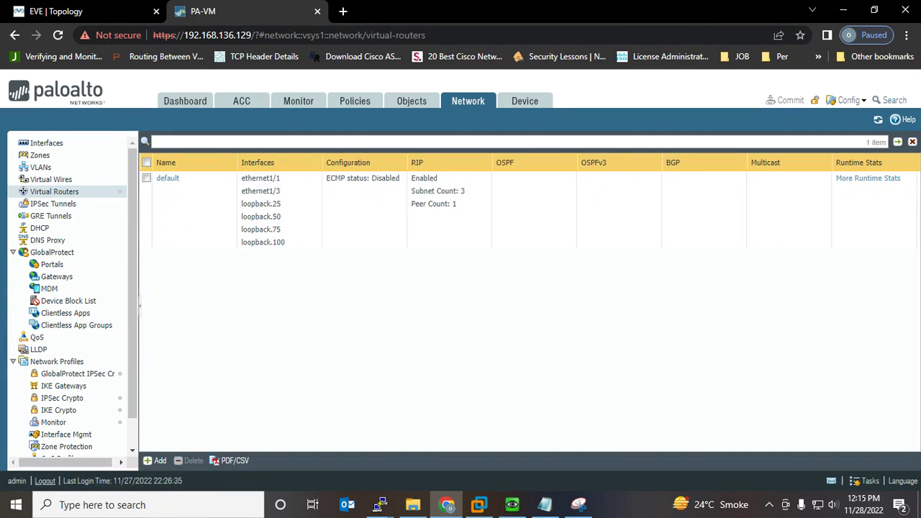
left_click(168, 178)
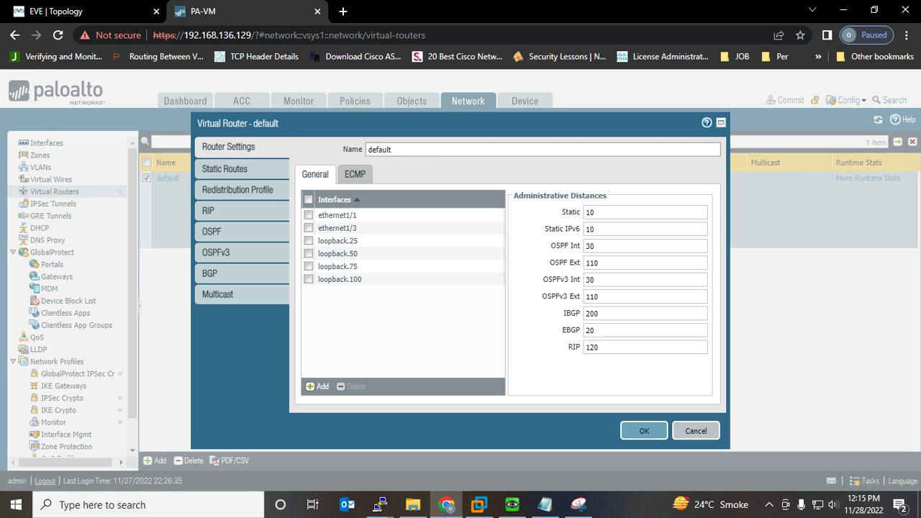
left_click(211, 232)
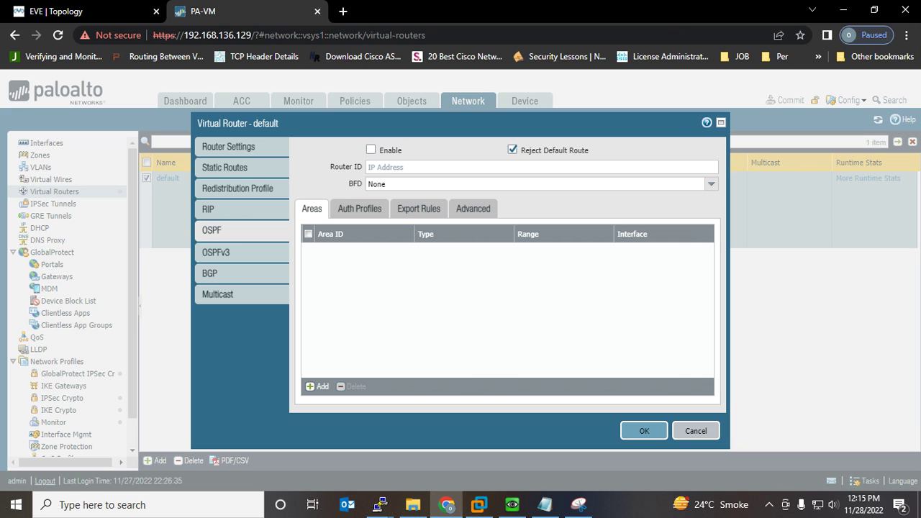
Capture the OSPF settings with Snipping Tool and mark the Reject Default Route and Enable options with the pen
left_click(580, 504)
left_click(322, 61)
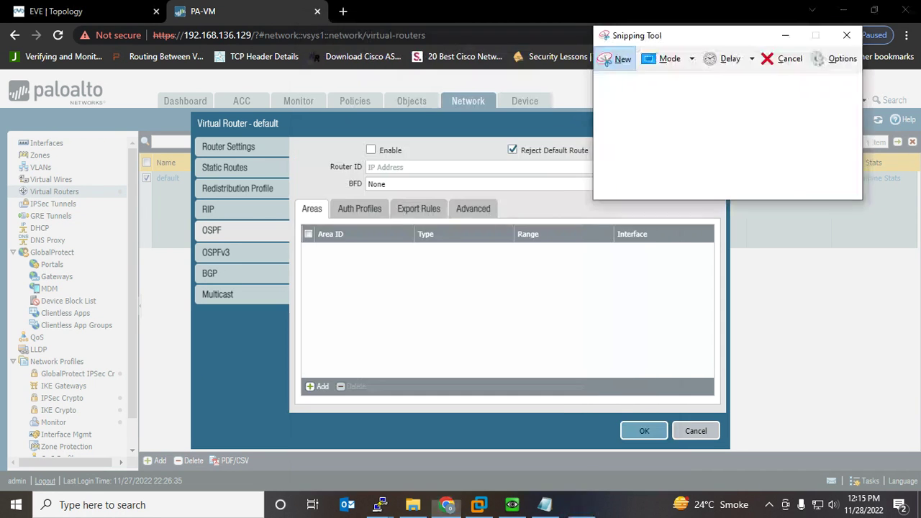
left_click_drag(193, 109, 771, 442)
left_click_drag(553, 160, 592, 128)
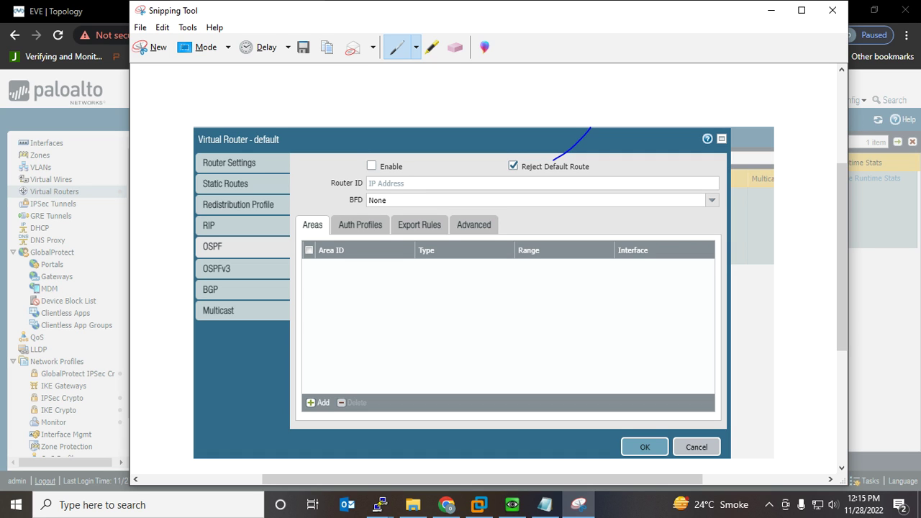
mouse_move(377, 179)
left_mouse_down()
mouse_move(401, 157)
mouse_move(381, 152)
mouse_move(363, 165)
mouse_move(383, 178)
mouse_move(390, 154)
left_mouse_up()
left_click(771, 10)
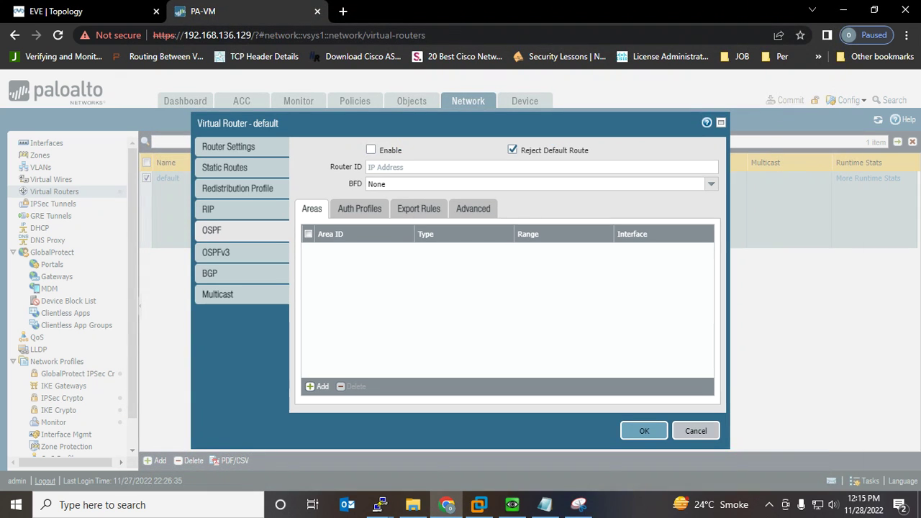
Enable OSPF on the default virtual router and set its router ID to 1.1.1.1
left_click(372, 150)
left_click(386, 167)
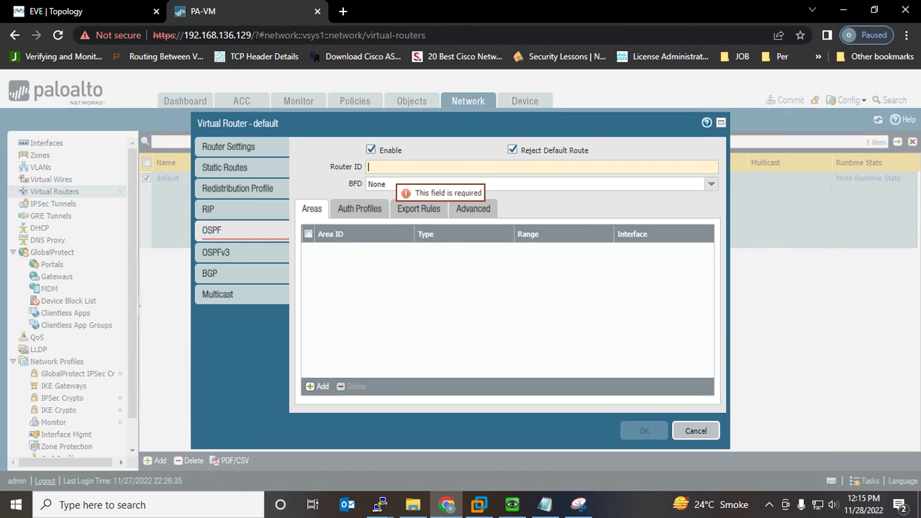
type("1.1.1.1")
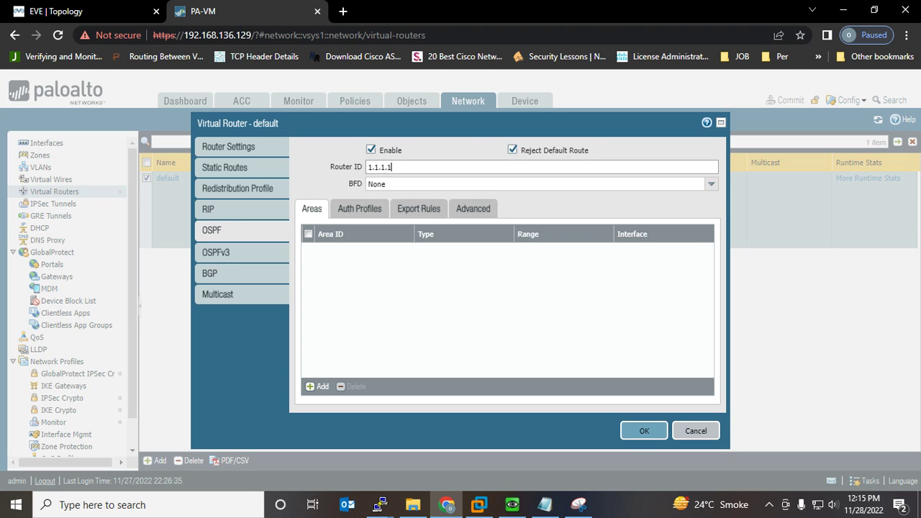
Add OSPF area 0.0.0.0 with ethernet1/3 as its interface, checking the firewall's link to DMZ-R in the EVE topology
left_click(317, 387)
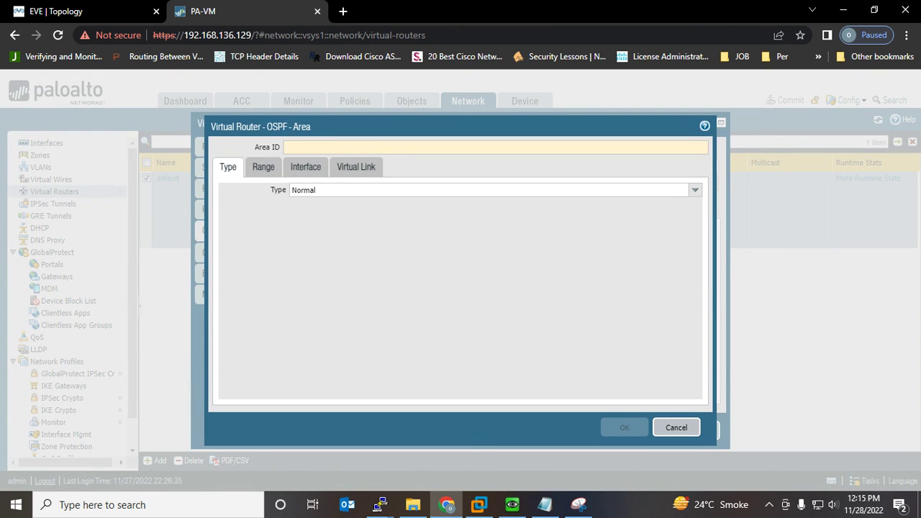
type("0.0.0.0")
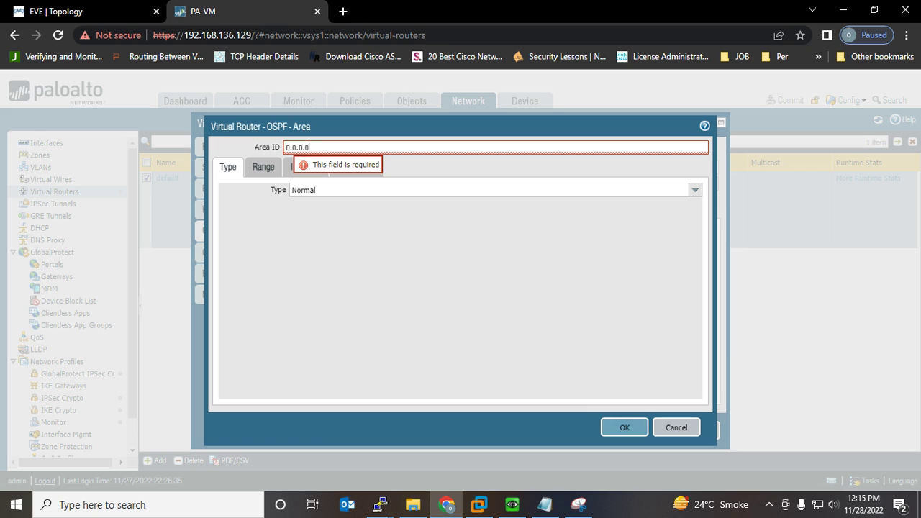
left_click(306, 166)
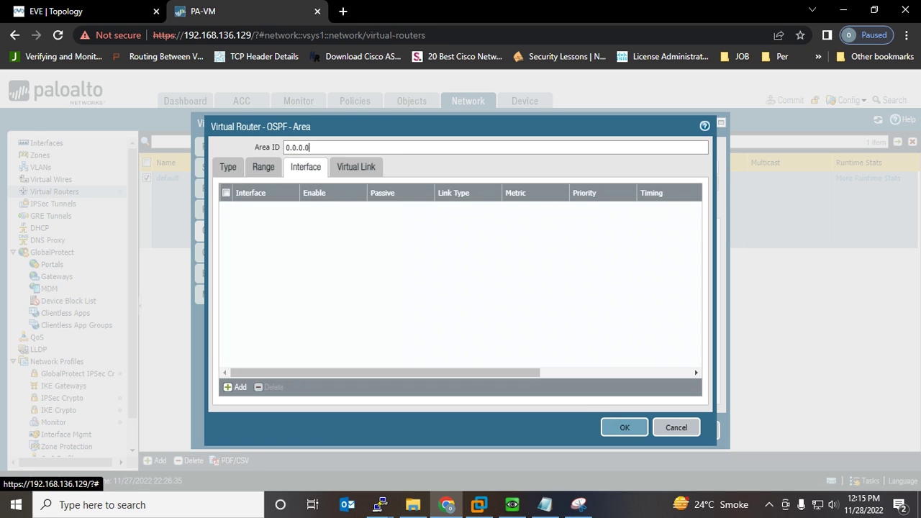
left_click(237, 387)
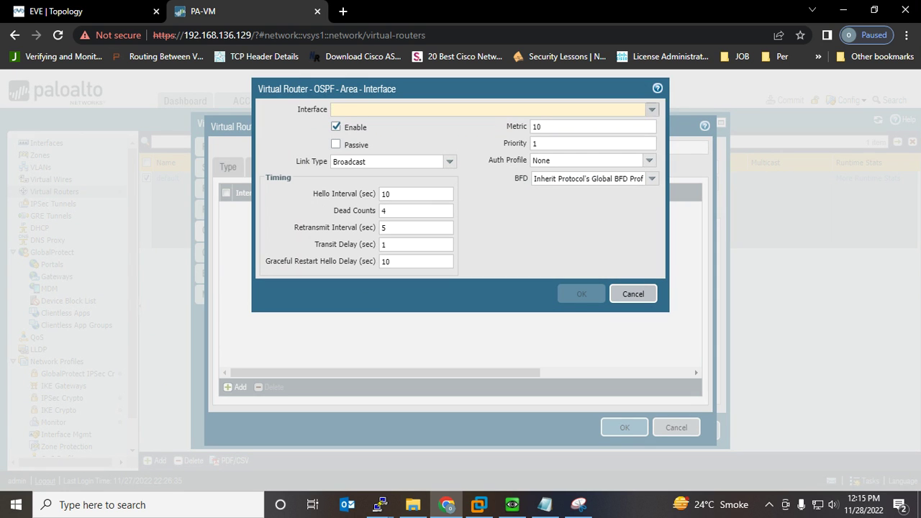
left_click(653, 110)
left_click(360, 136)
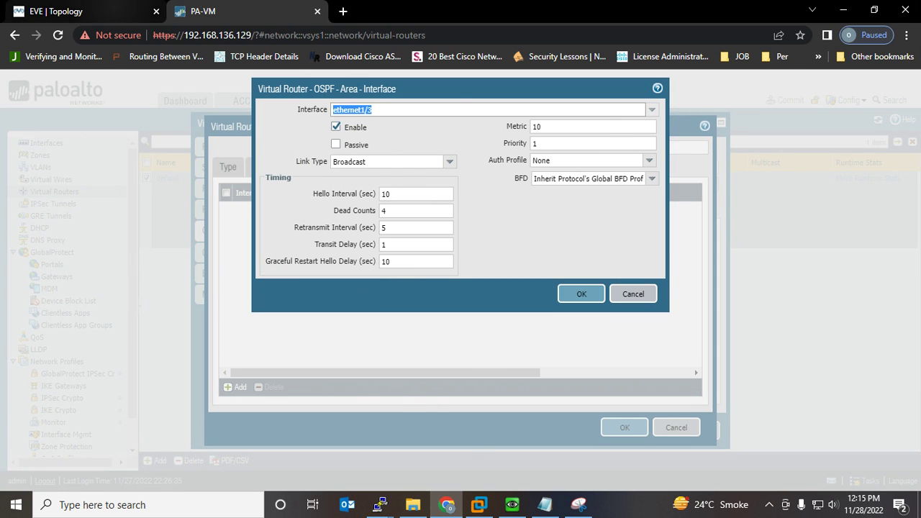
key("ctrl+Tab")
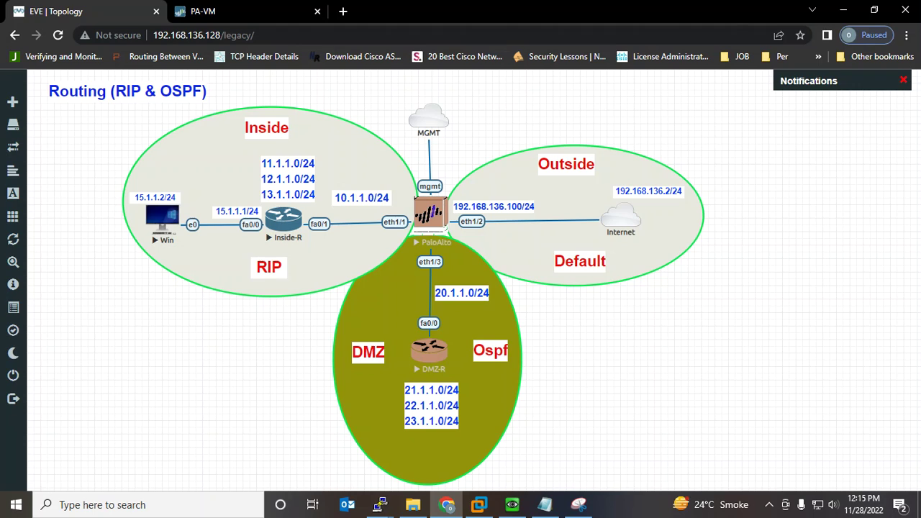
key("ctrl+2")
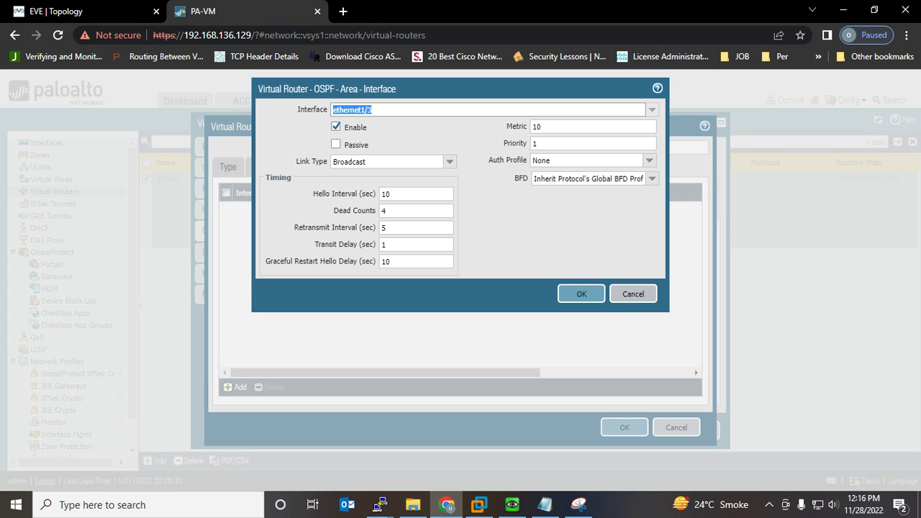
Capture the Link Type choices of the OSPF interface with Snipping Tool and mark Broadcast, p2p and p2mp with the pen
left_click(450, 162)
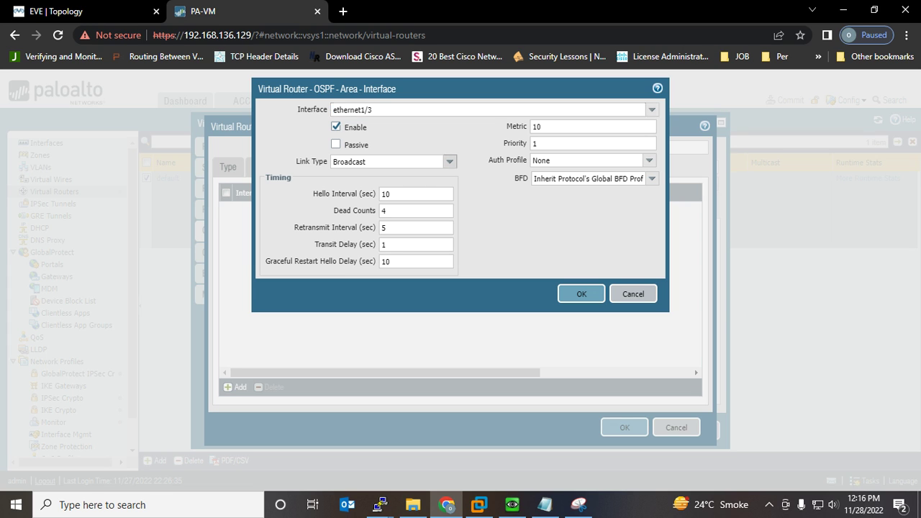
left_click(579, 504)
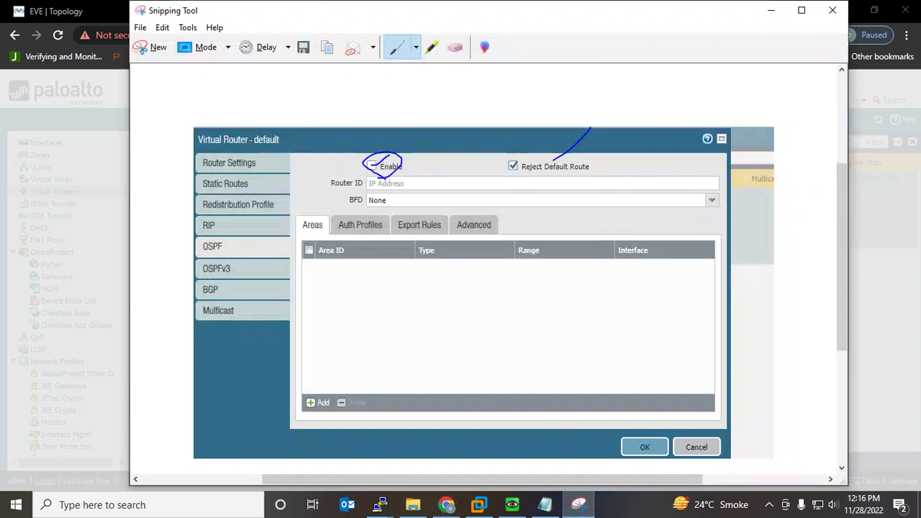
left_click(150, 48)
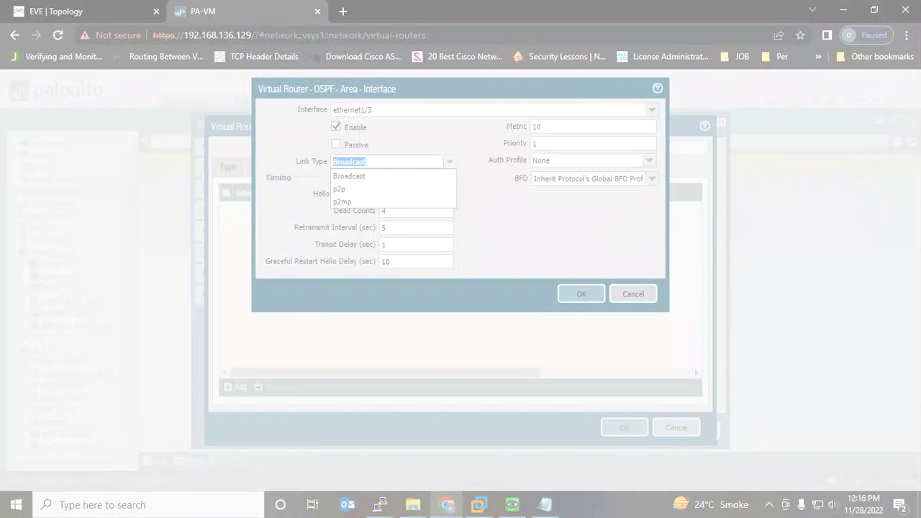
left_click_drag(286, 141, 596, 323)
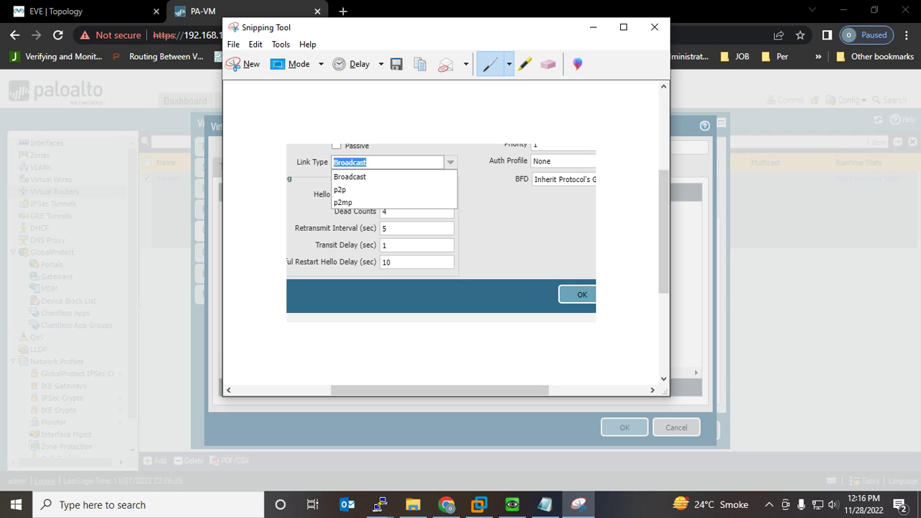
left_click_drag(369, 176, 422, 140)
left_click_drag(351, 190, 465, 123)
left_click_drag(355, 203, 420, 146)
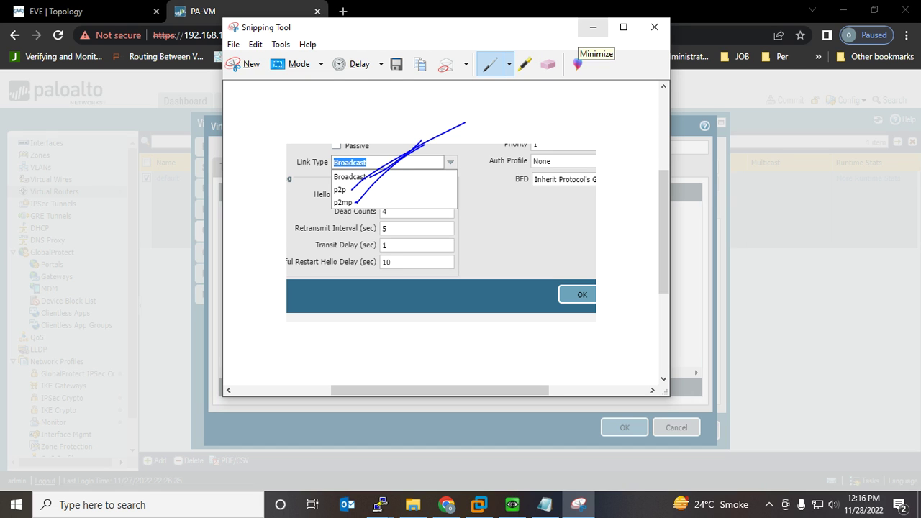
left_click(593, 28)
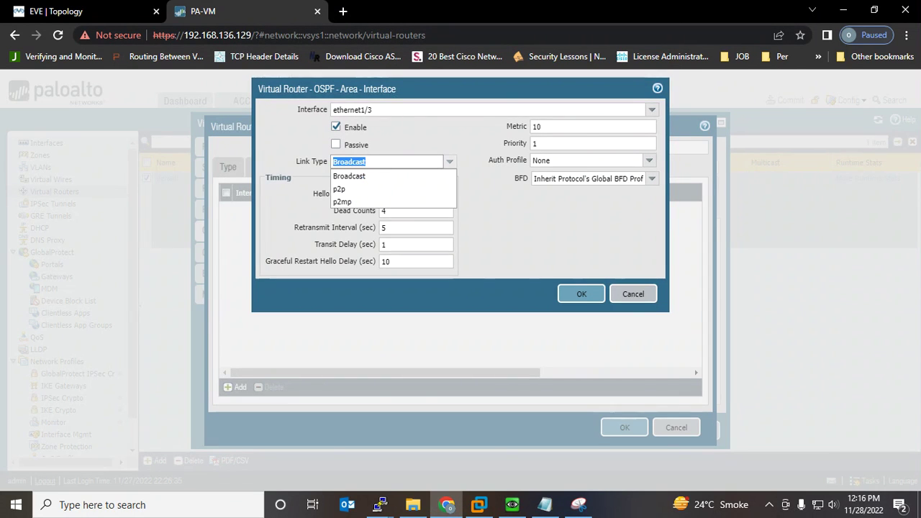
Save the OSPF area and virtual router with Broadcast as ethernet1/3's link type, and commit all changes
left_click(351, 175)
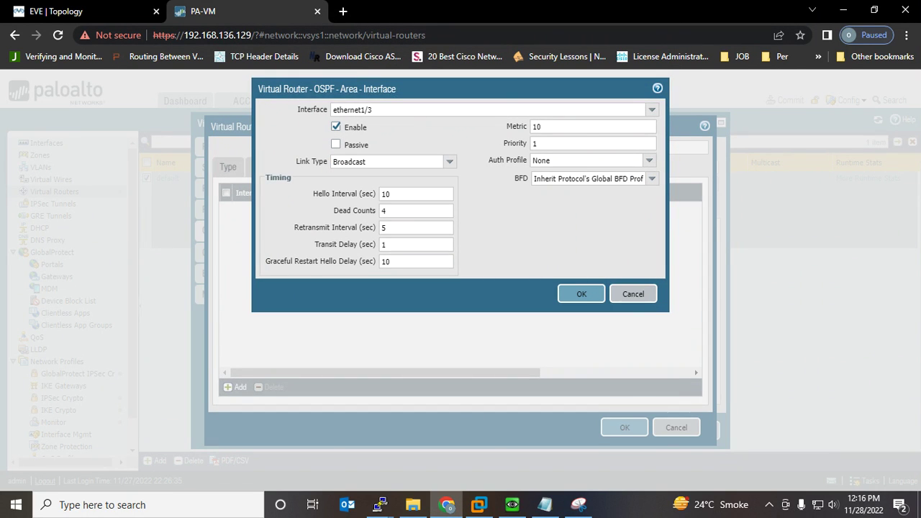
left_click(582, 294)
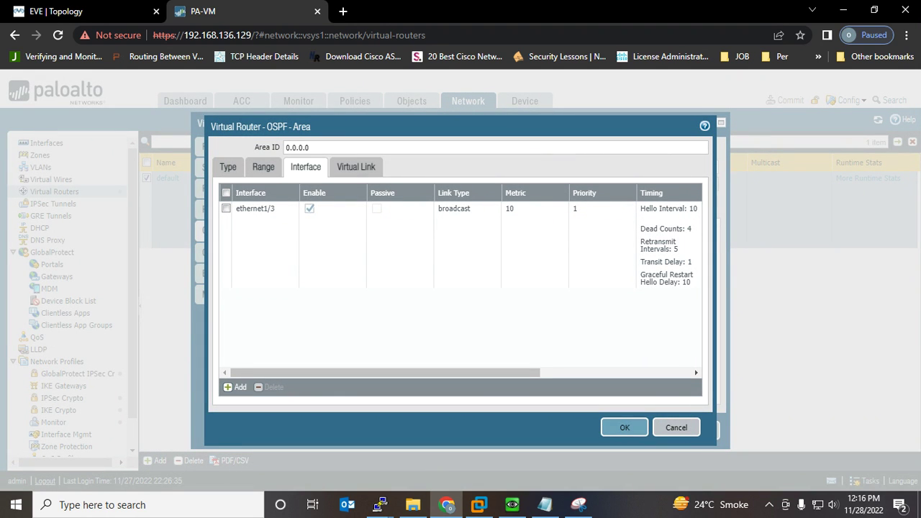
key("Return")
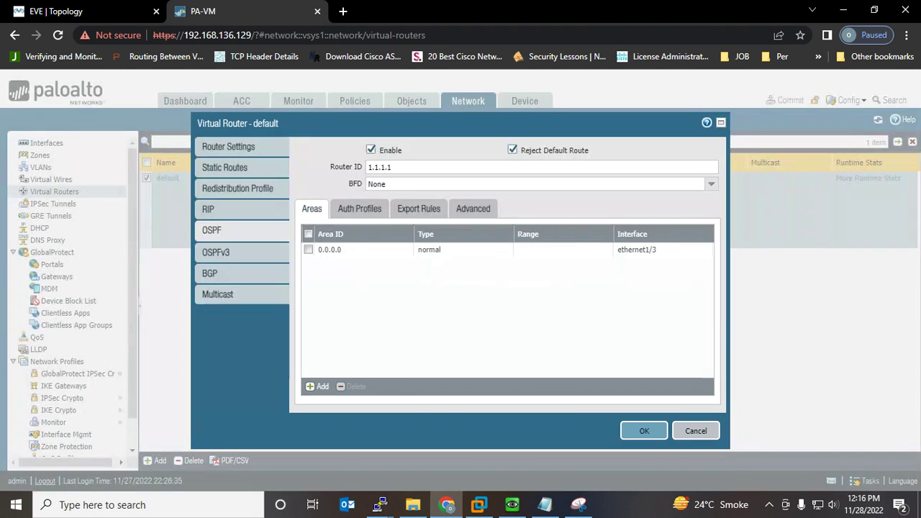
key("Return")
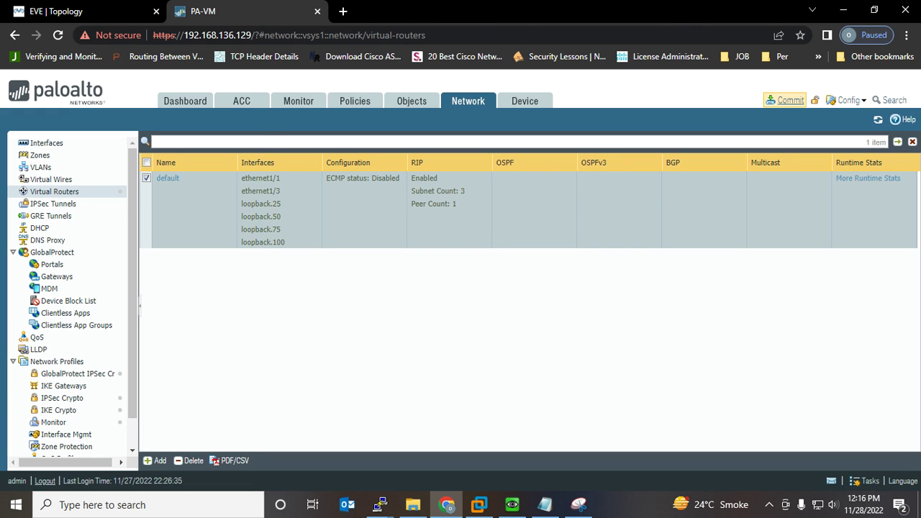
left_click(786, 100)
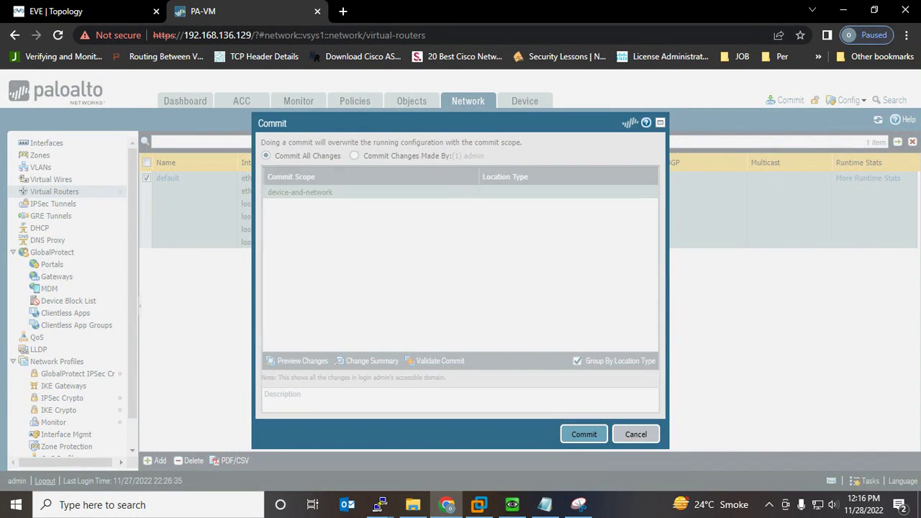
key("Return")
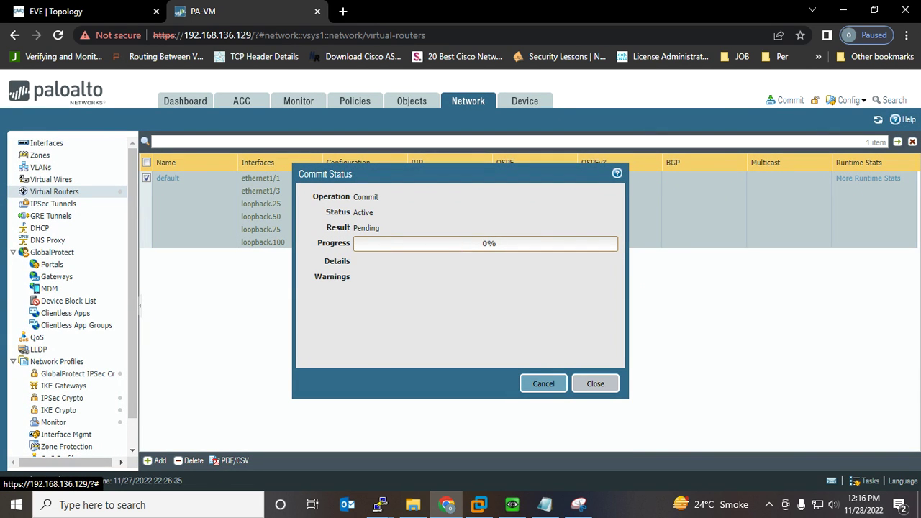
Examine the unicast route table in the default virtual router's runtime statistics
left_click(868, 179)
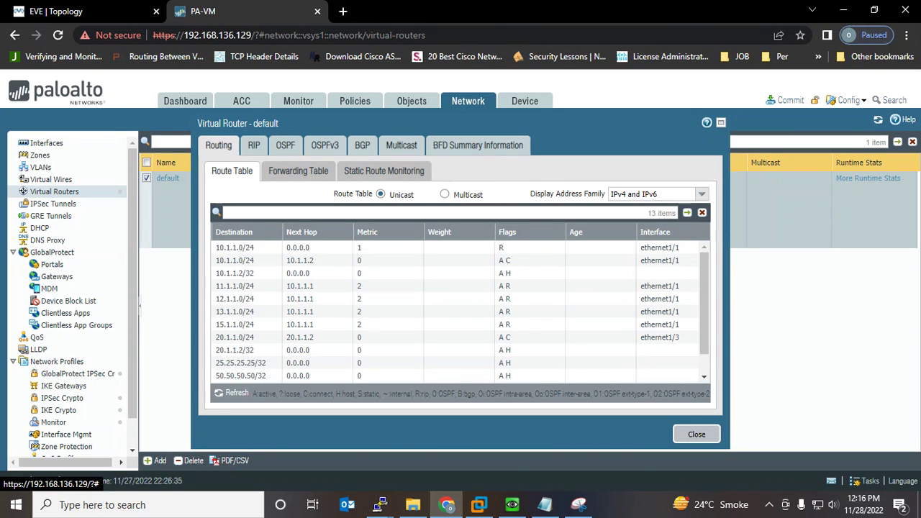
scroll(461, 313, "down", 2)
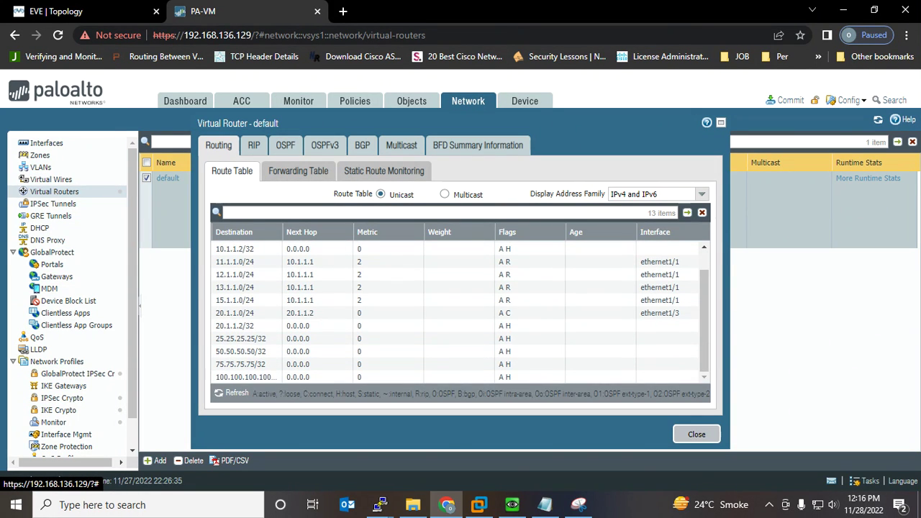
scroll(461, 313, "up", 2)
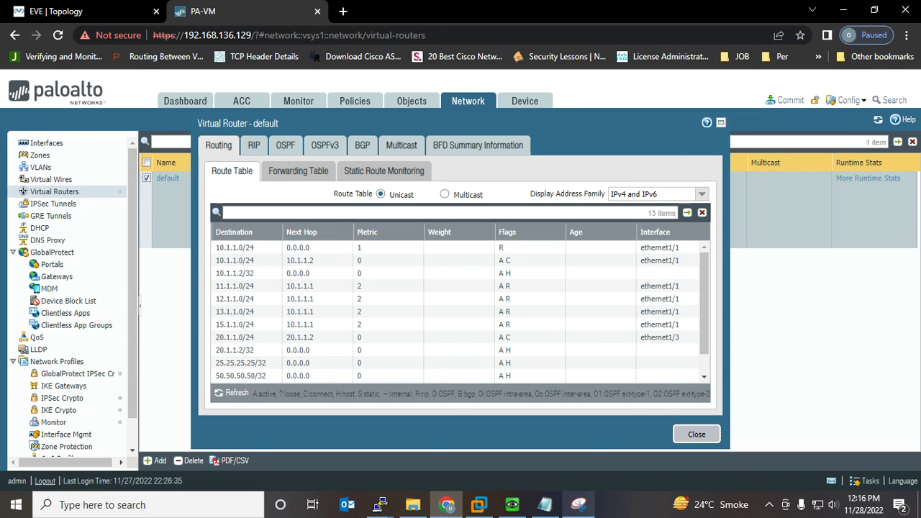
Capture the route table with Snipping Tool, mark the Destination column and circle the entries from 20.1.1.0/24 down with the pen
left_click(579, 504)
left_click(245, 65)
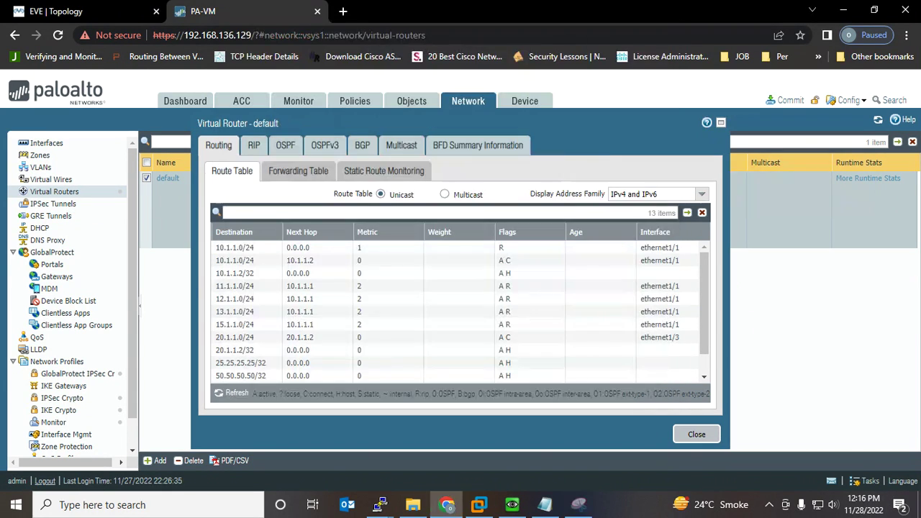
left_click_drag(193, 118, 785, 474)
mouse_move(259, 240)
left_mouse_down()
mouse_move(266, 328)
mouse_move(286, 365)
left_mouse_up()
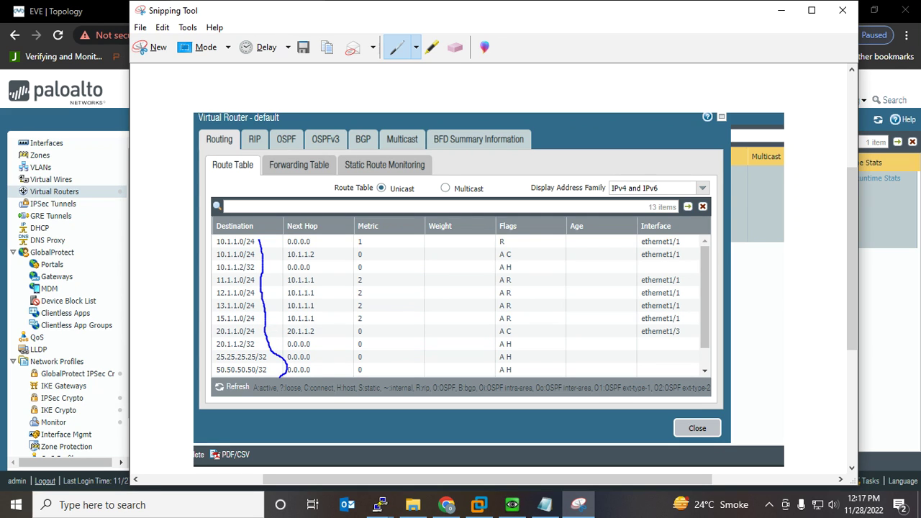
mouse_move(274, 342)
left_mouse_down()
mouse_move(245, 326)
mouse_move(201, 368)
mouse_move(289, 360)
mouse_move(274, 339)
left_mouse_up()
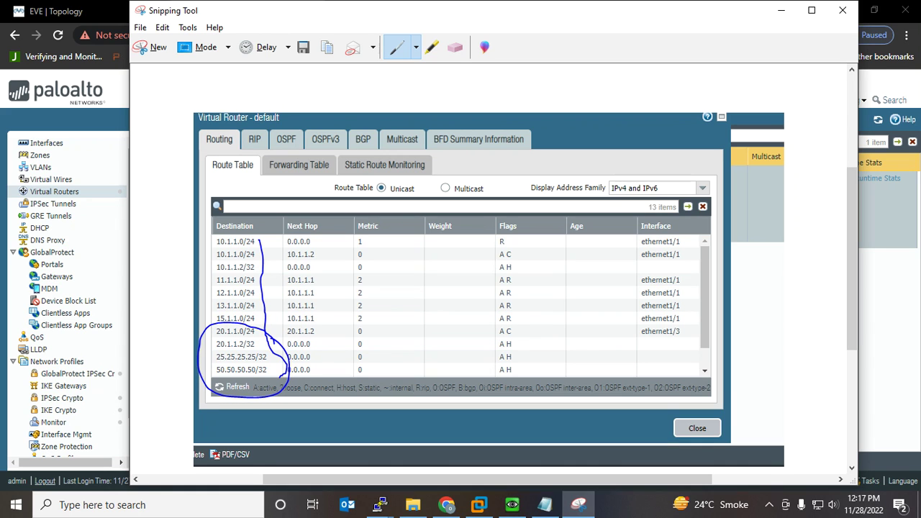
left_click_drag(257, 252, 269, 234)
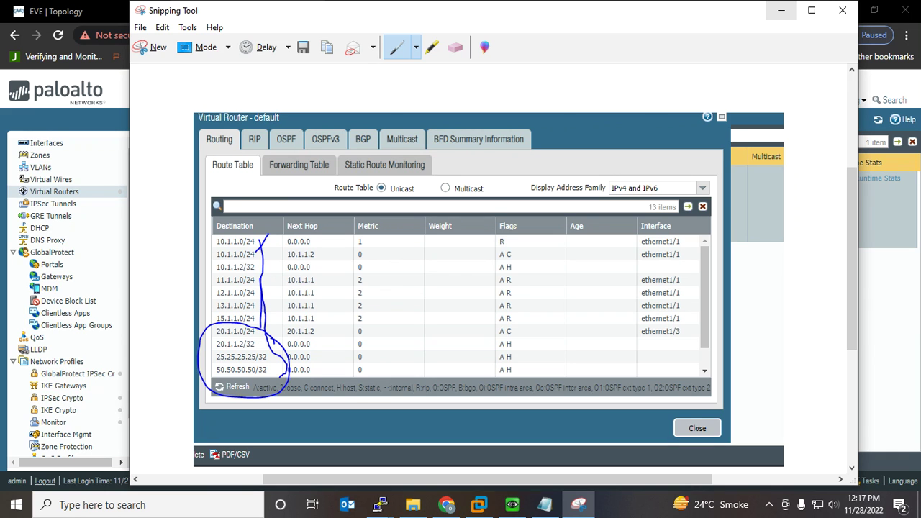
Close the old runtime statistics and commit status, refresh the virtual router list, and examine the default router's unicast route table again
left_click(781, 10)
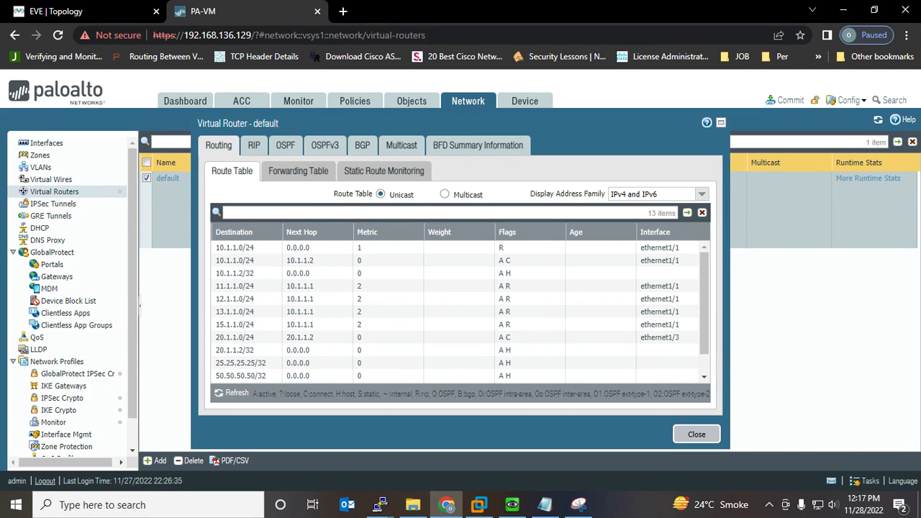
left_click(696, 434)
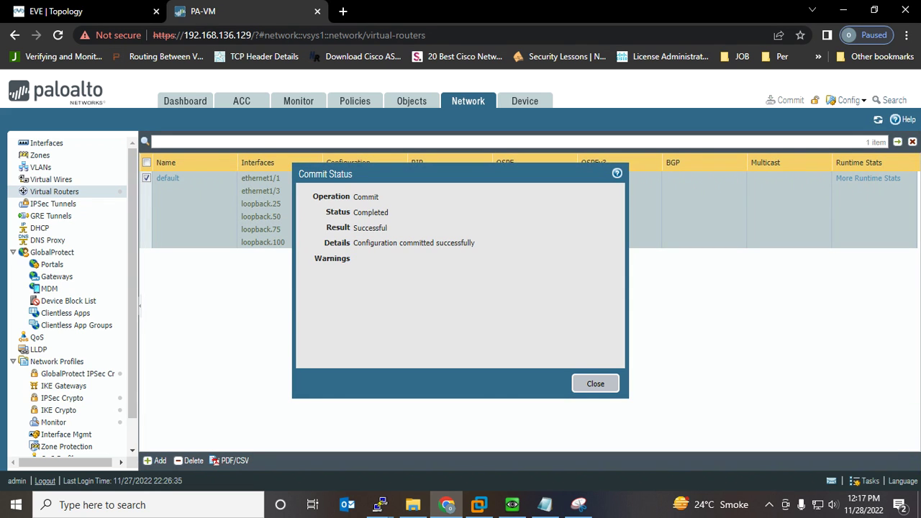
left_click(595, 384)
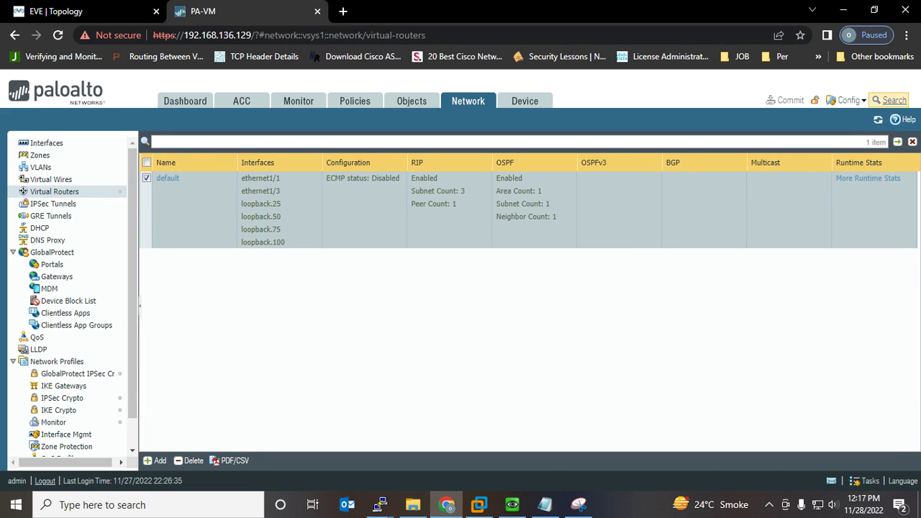
left_click(879, 120)
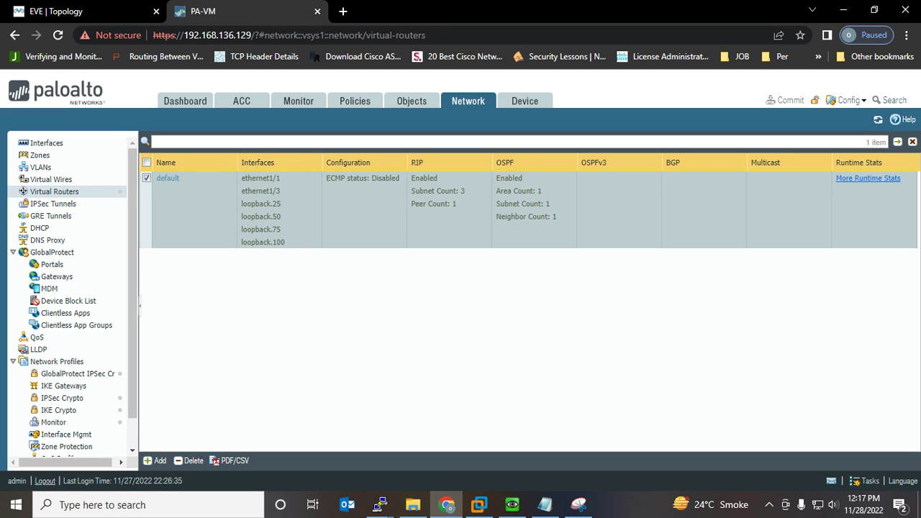
left_click(868, 178)
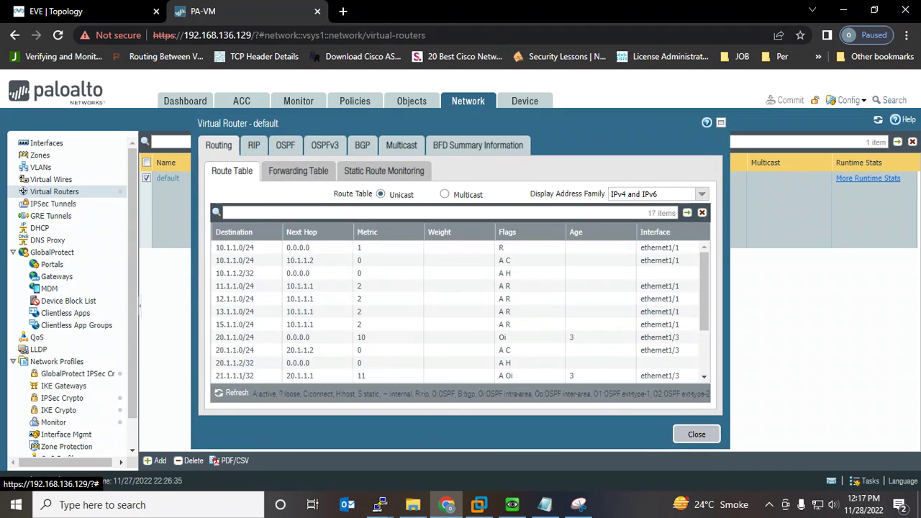
scroll(461, 313, "down", 3)
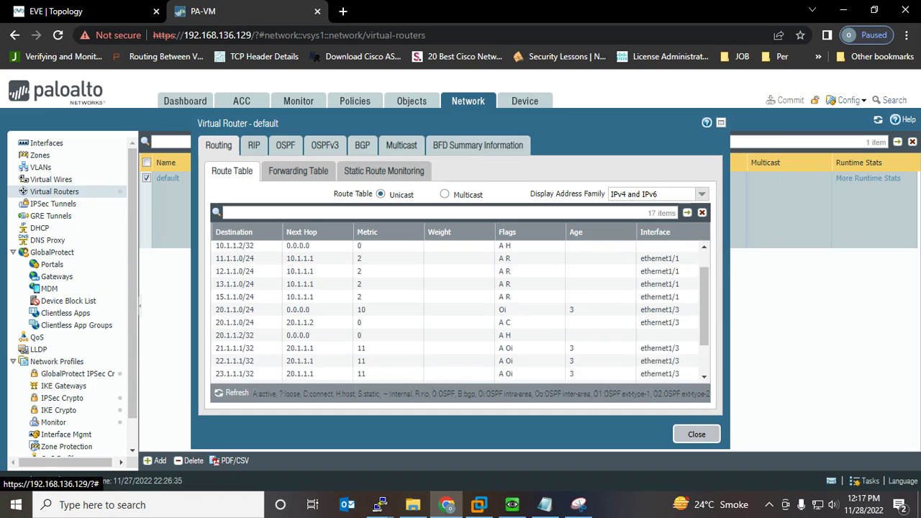
Capture the updated route table with Snipping Tool and mark the 21.1.1.1/32 to 23.1.1.1/32 entries, their flags and the flag legend with the pen
left_click(578, 504)
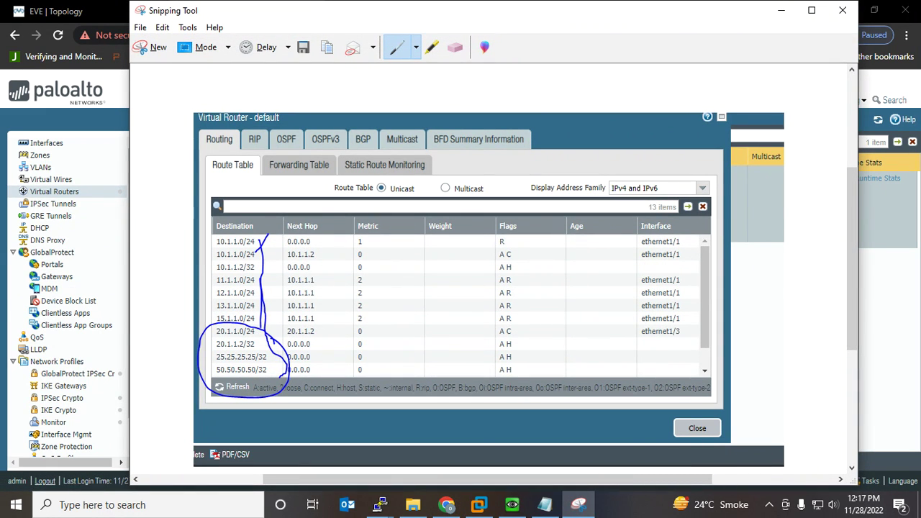
left_click(151, 46)
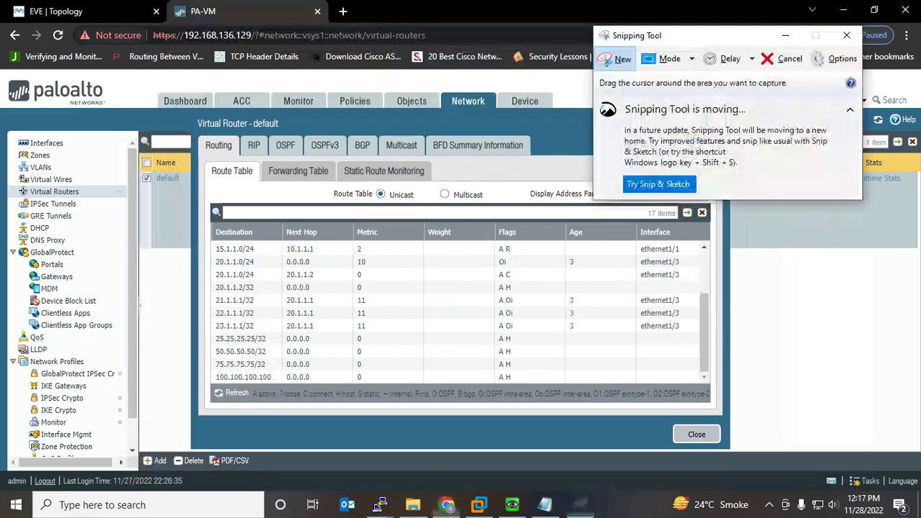
left_click_drag(190, 113, 763, 461)
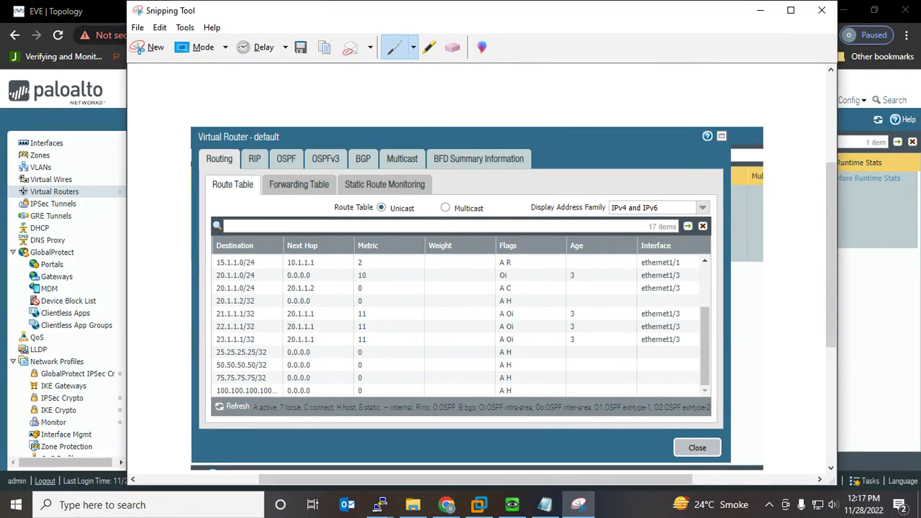
left_click_drag(283, 288, 256, 315)
mouse_move(519, 315)
left_mouse_down()
mouse_move(517, 302)
mouse_move(496, 308)
mouse_move(524, 315)
left_mouse_up()
left_click_drag(287, 384, 265, 408)
left_click_drag(474, 363, 447, 400)
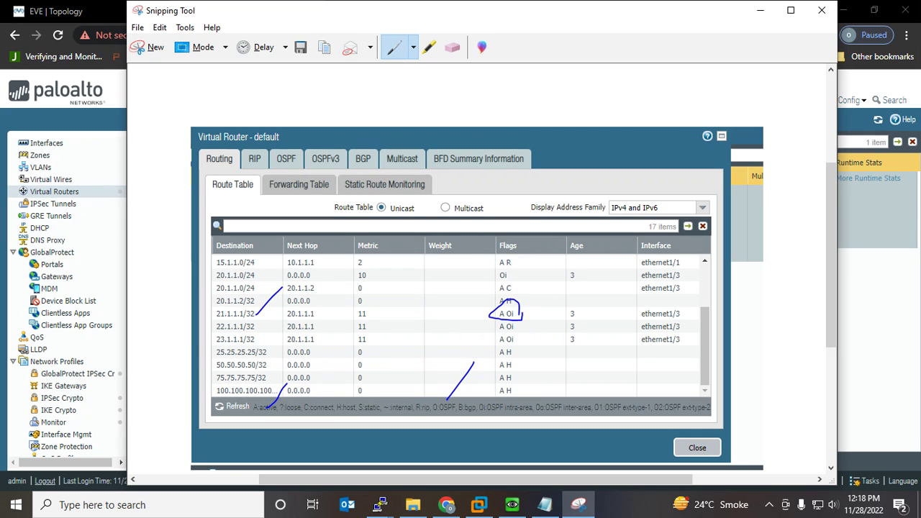
left_click_drag(526, 382, 498, 403)
left_click_drag(260, 308, 261, 353)
mouse_move(508, 311)
left_mouse_down()
mouse_move(495, 343)
mouse_move(508, 351)
mouse_move(518, 317)
left_mouse_up()
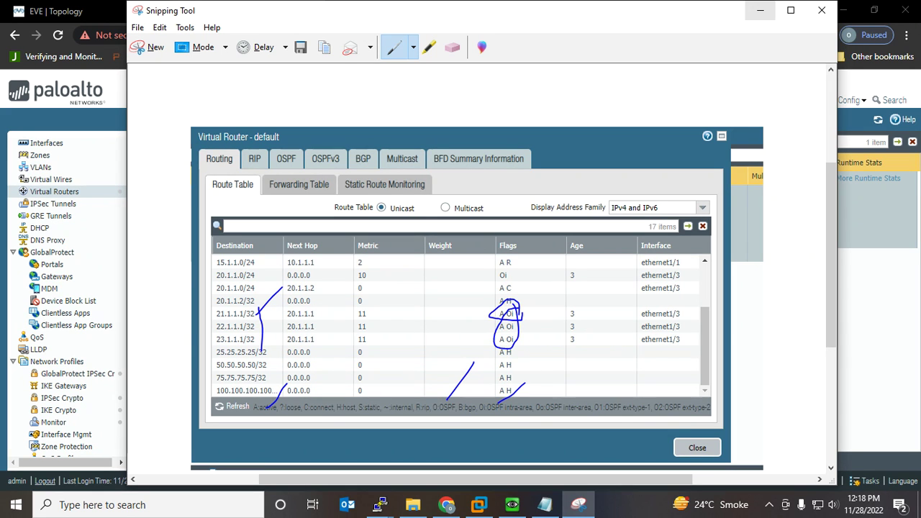
left_click(761, 10)
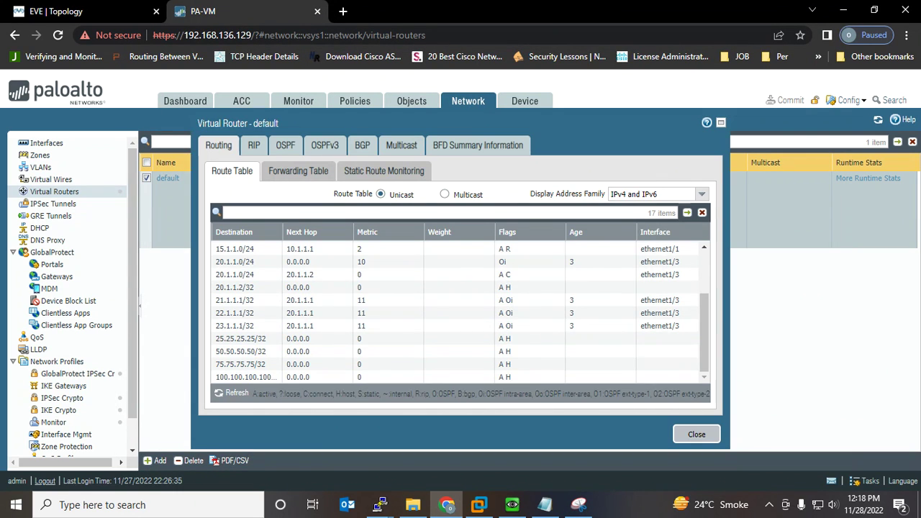
left_click(696, 434)
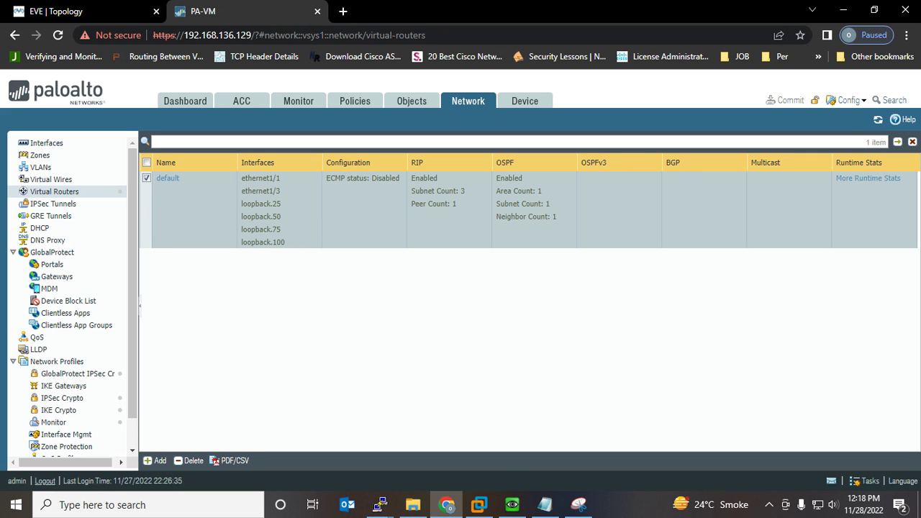
Switch to the DMZ-R console and highlight the OSPF adjacency message for neighbor 1.1.1.1
mouse_move(380, 504)
left_click(448, 425)
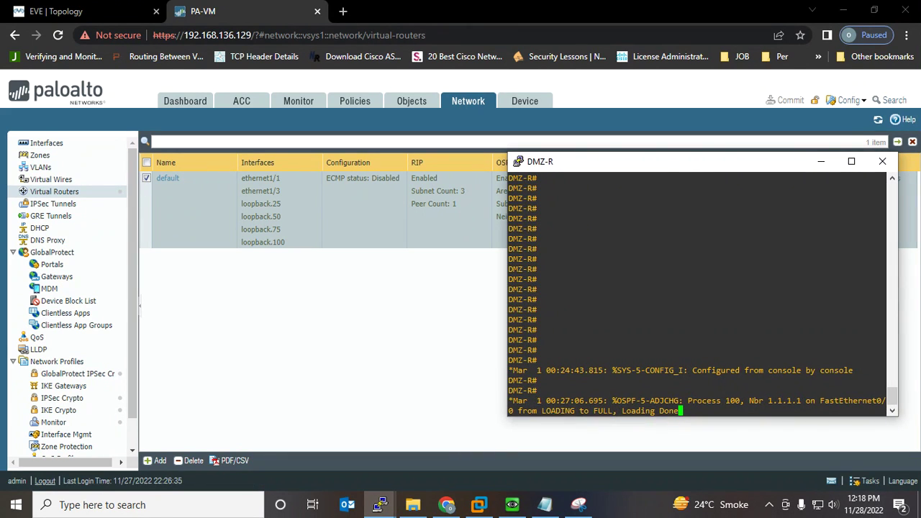
key("Return")
key("Return")
key("Return")
key("Return")
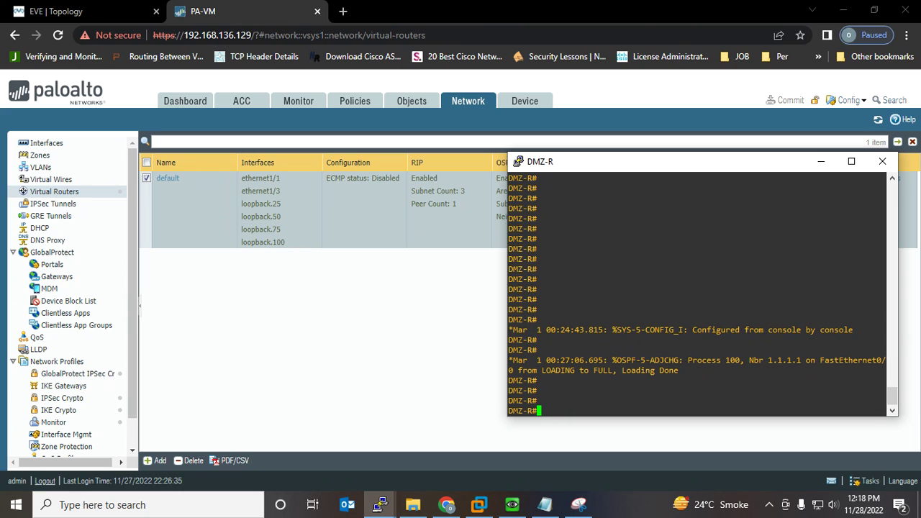
left_click_drag(691, 371, 510, 360)
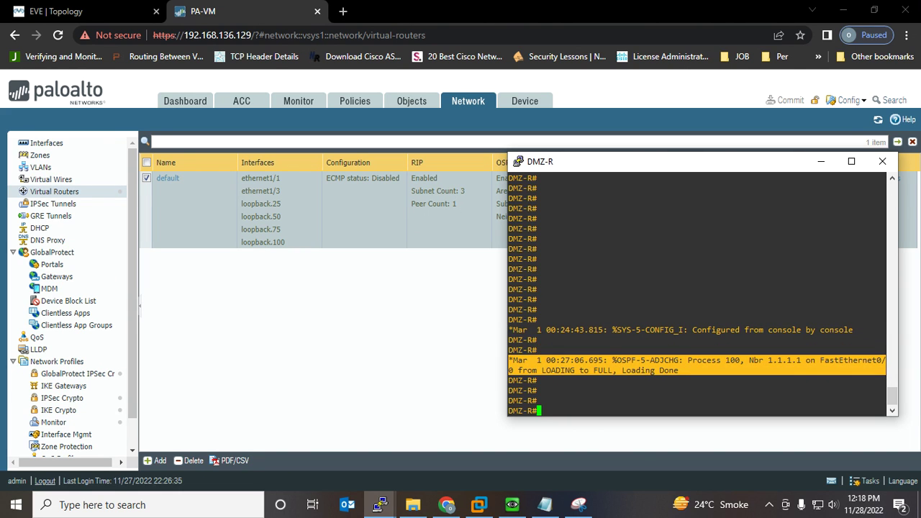
left_click(562, 369)
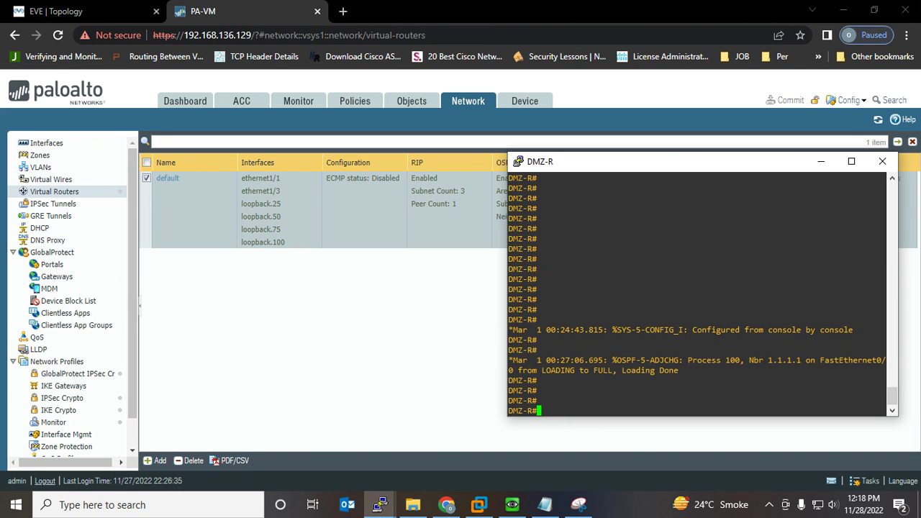
Show the IP routing table on DMZ-R with sh ip route and highlight its route entries
key("Return")
key("Return")
key("Return")
type("sh ")
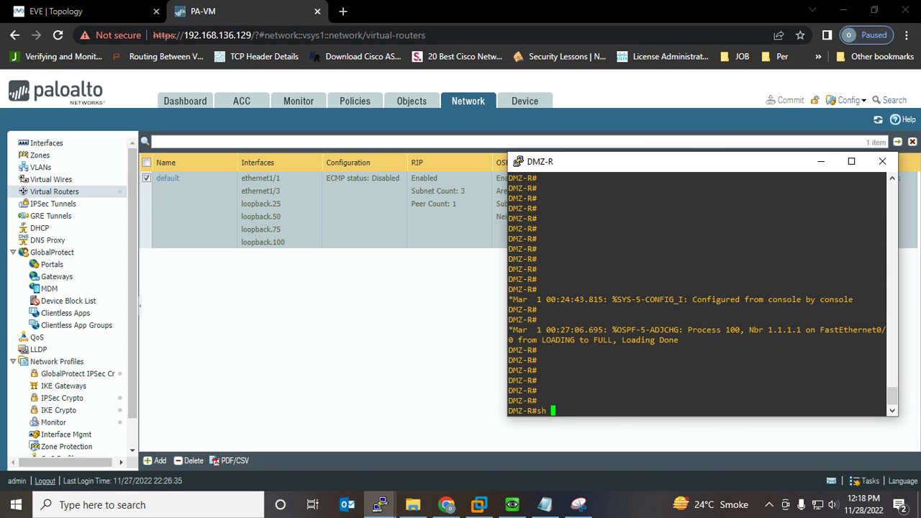
type("ip ro")
key("Tab")
key("Return")
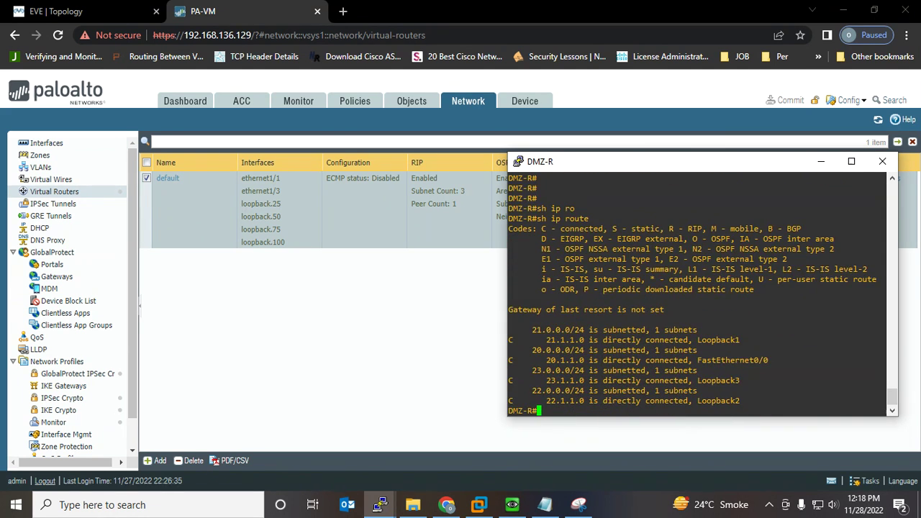
left_click_drag(882, 401, 510, 319)
left_click(822, 162)
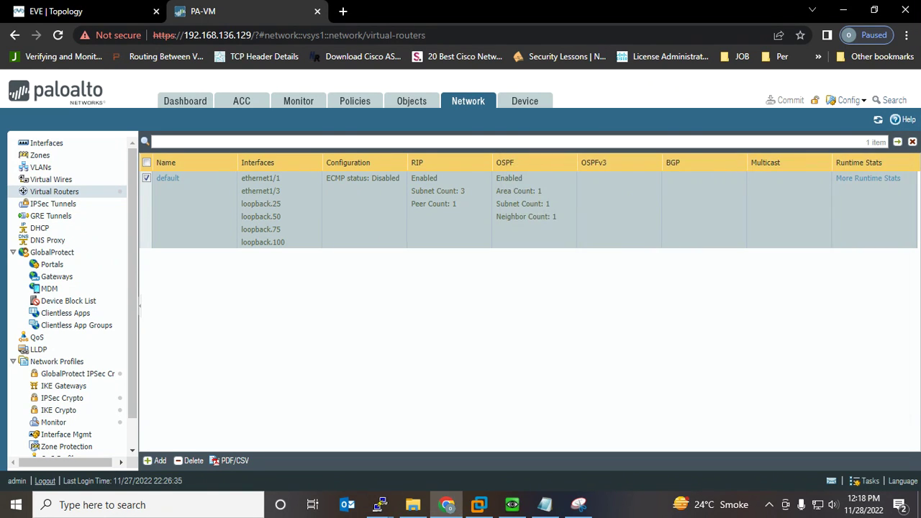
Add loopback.75 as an interface of OSPF area 0.0.0.0 in the default virtual router, with Broadcast as link type
left_click(168, 178)
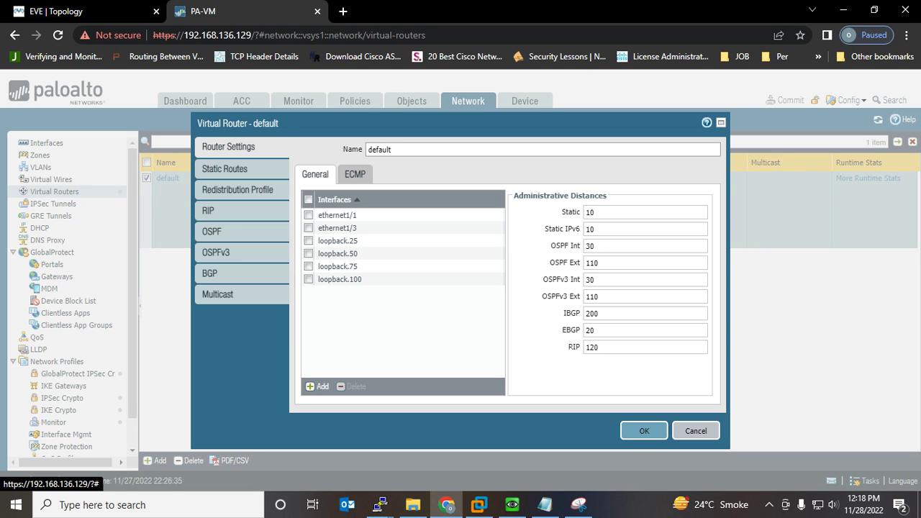
left_click(212, 232)
left_click(330, 250)
left_click(306, 167)
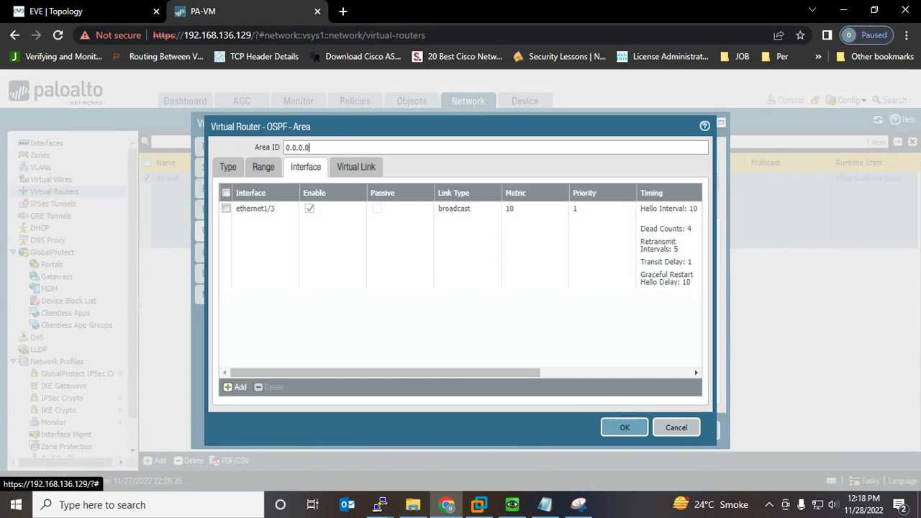
left_click(236, 387)
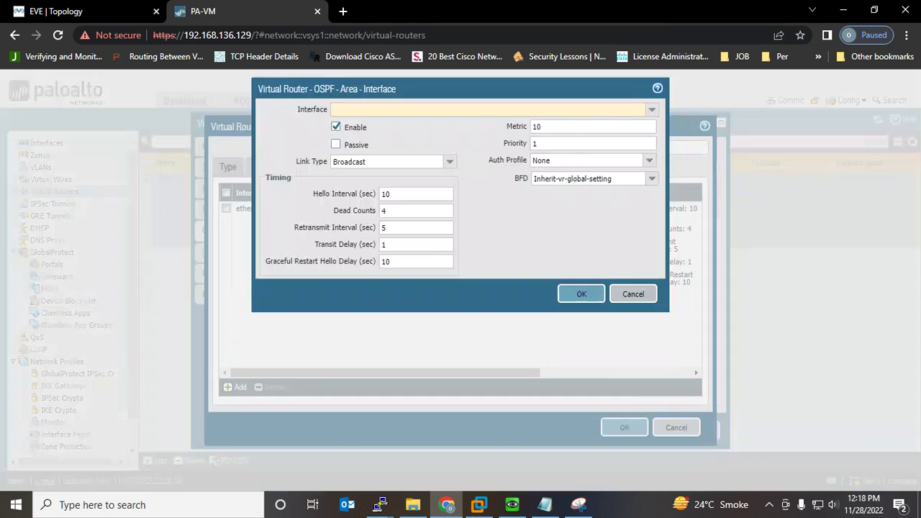
left_click(651, 111)
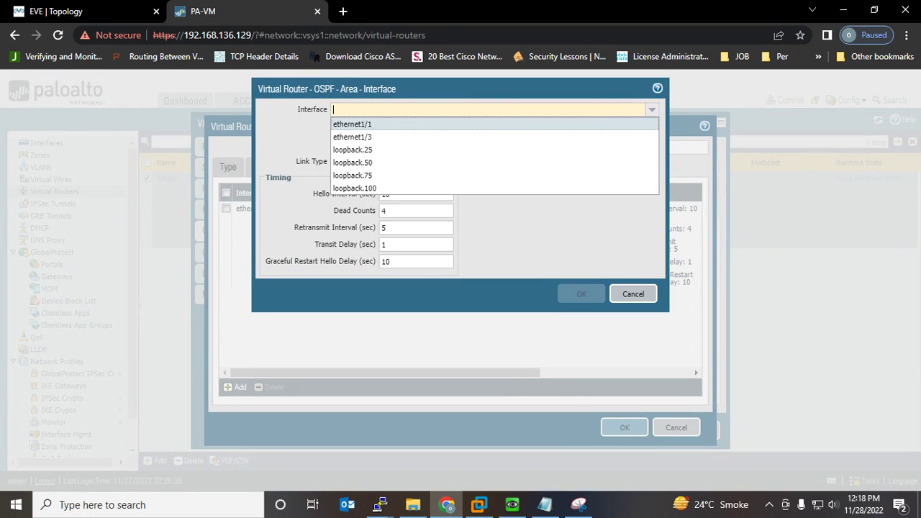
left_click(460, 175)
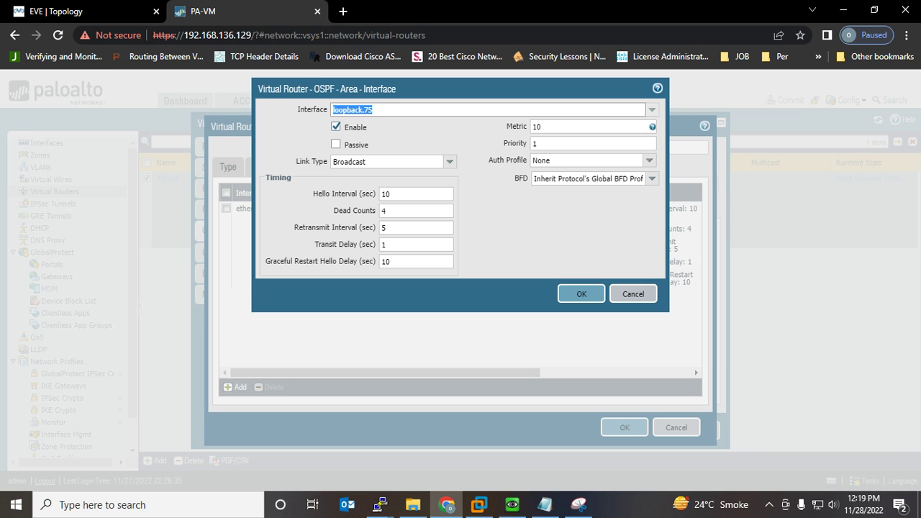
left_click(581, 293)
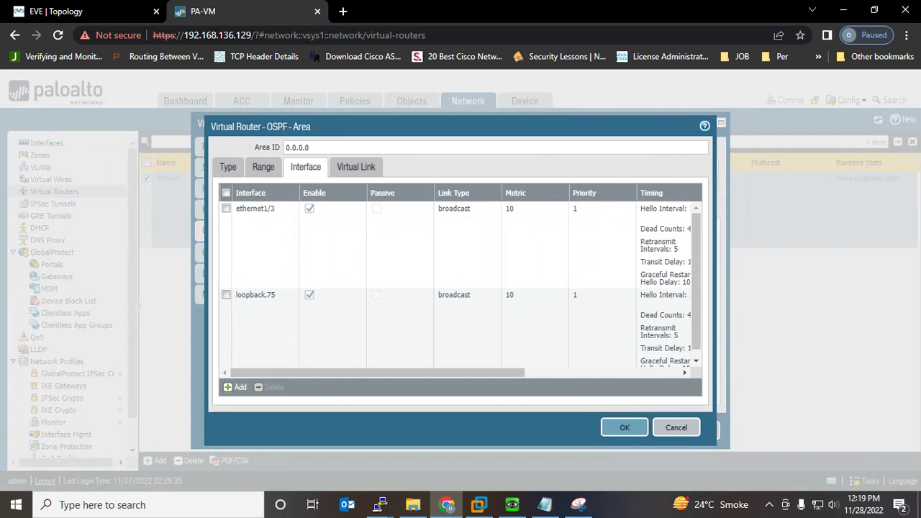
Add loopback.100 as another interface of OSPF area 0.0.0.0, with Broadcast as link type
left_click(235, 387)
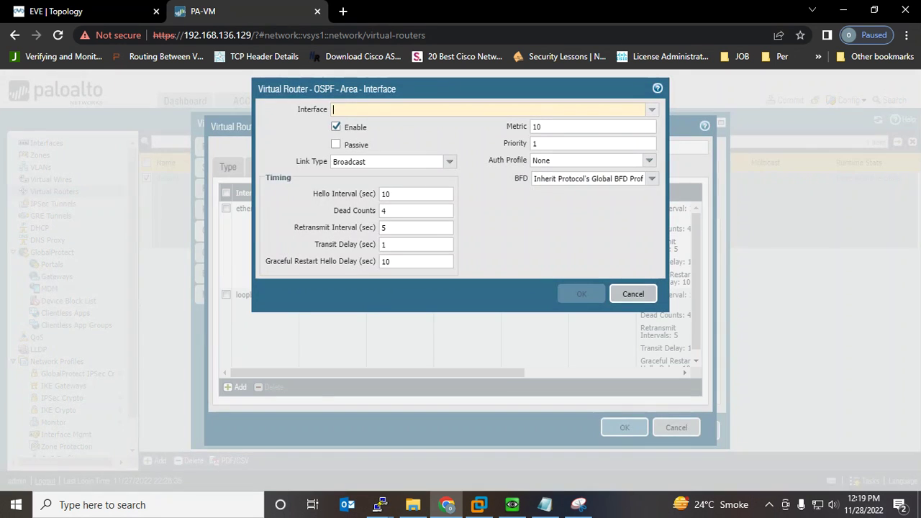
left_click(652, 109)
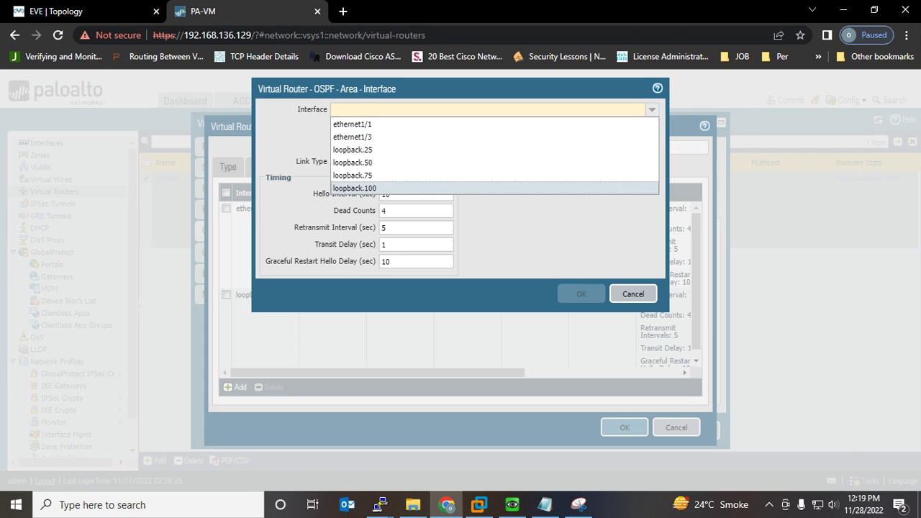
key("Return")
left_click(582, 294)
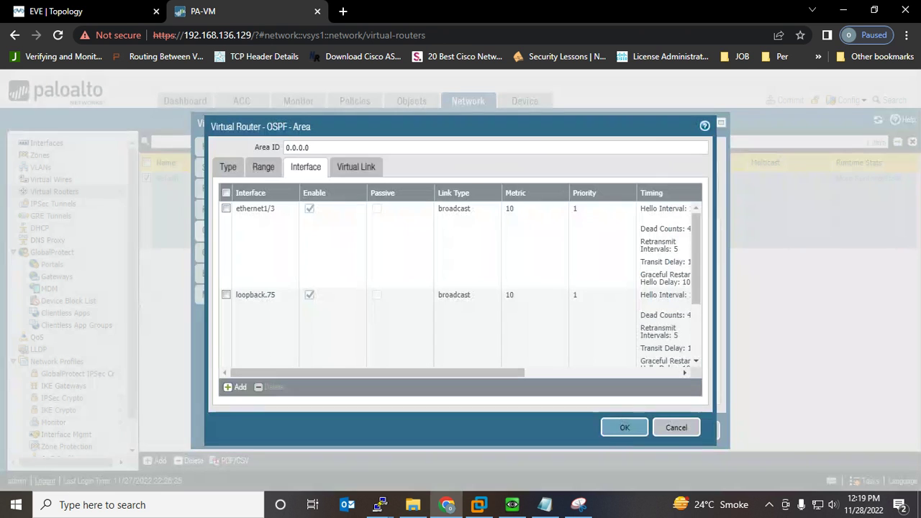
Save the OSPF area and the default virtual router, and try to commit the loopback changes
key("Return")
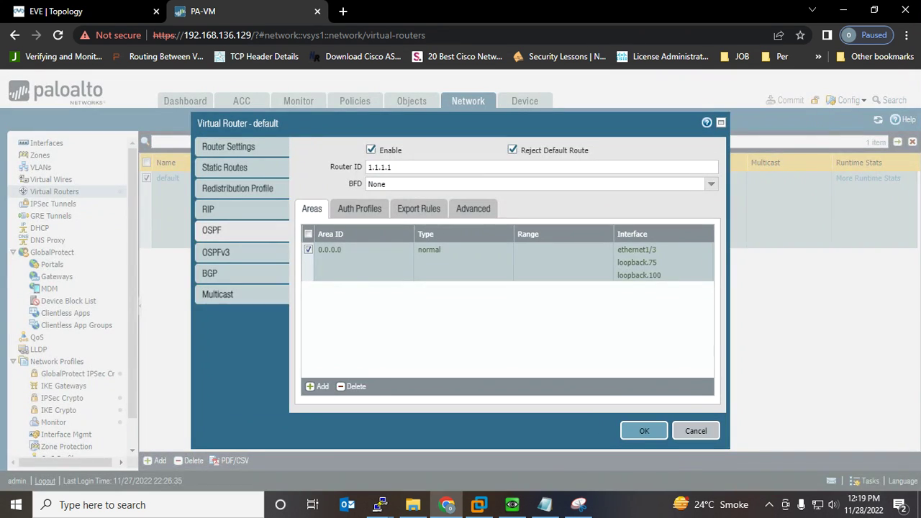
key("Return")
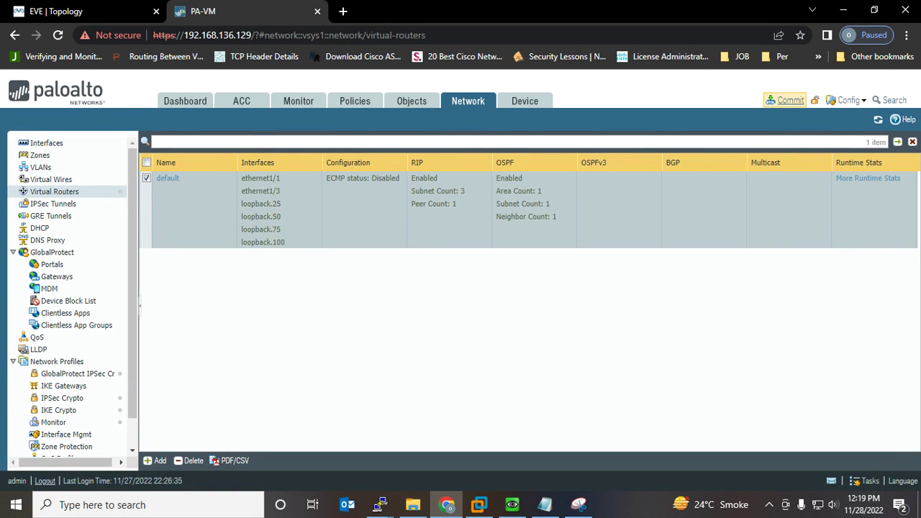
left_click(786, 100)
left_click(584, 434)
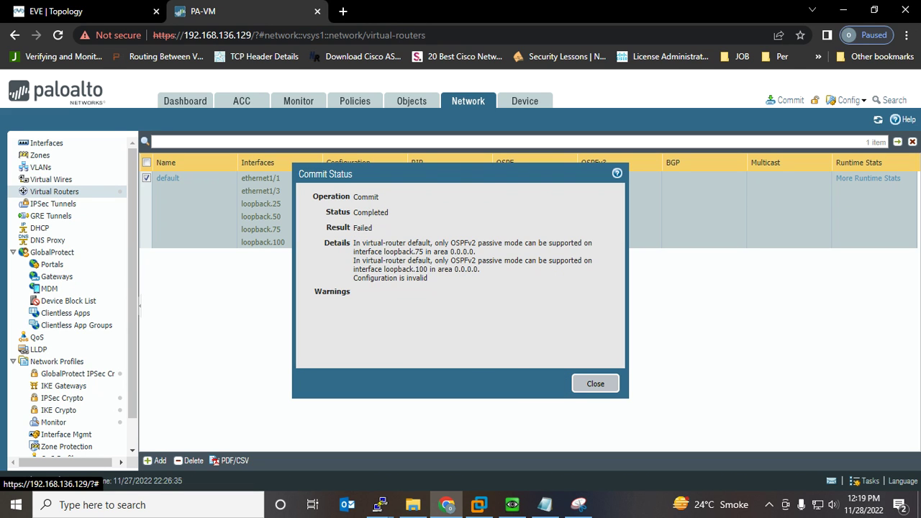
left_click(595, 383)
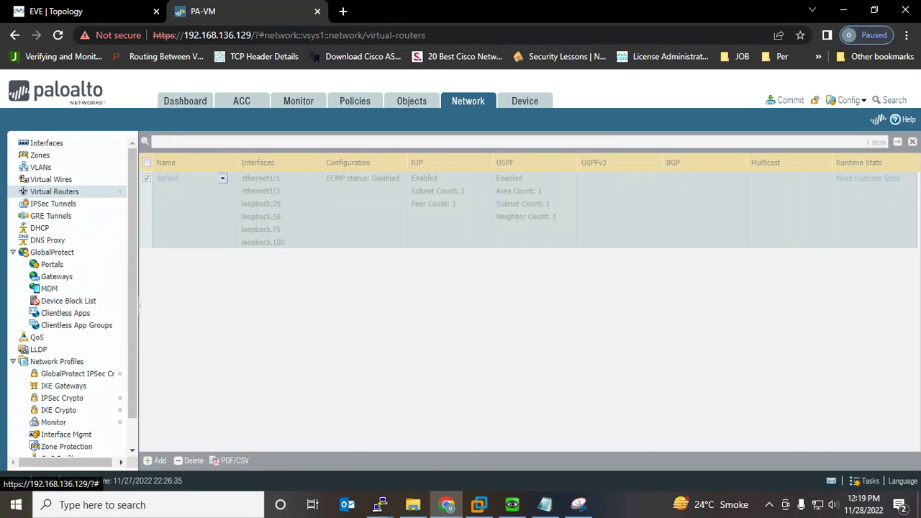
Make loopback.75 a passive interface in OSPF area 0.0.0.0 of the default virtual router
left_click(167, 178)
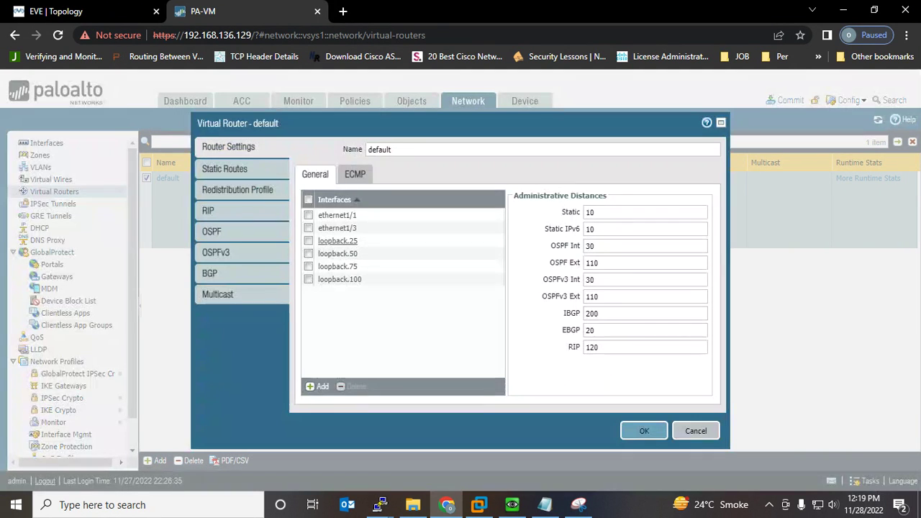
left_click(211, 232)
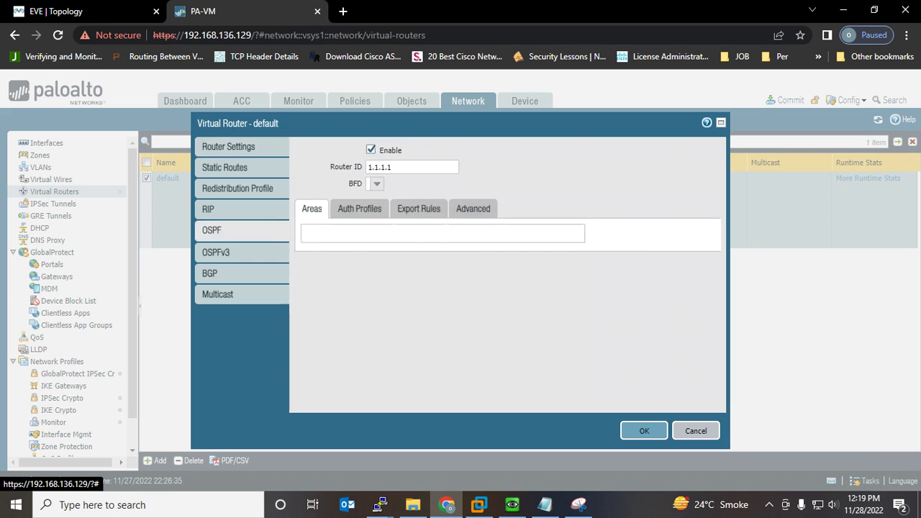
left_click(330, 250)
left_click(330, 250)
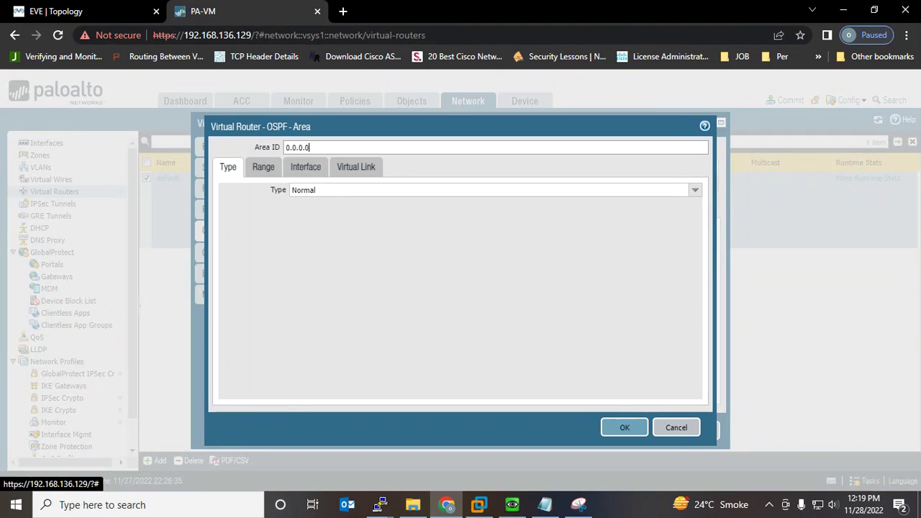
left_click(306, 167)
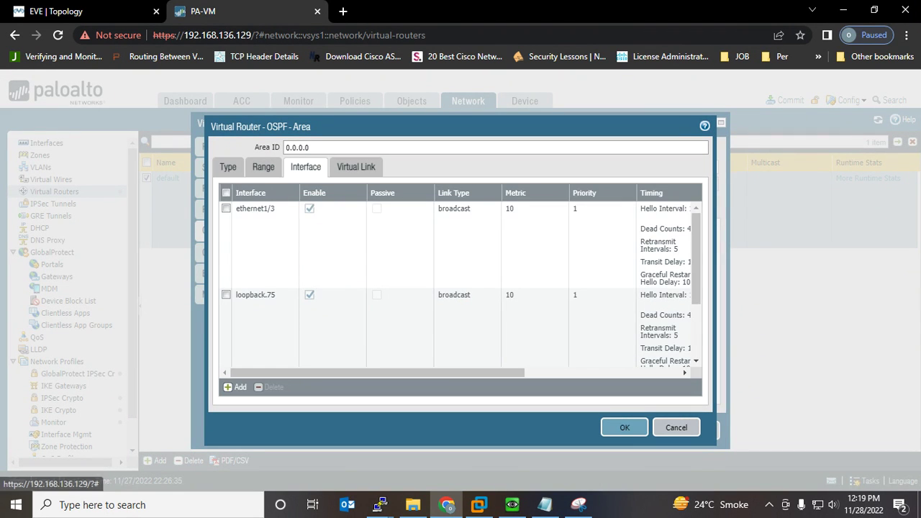
left_click(256, 295)
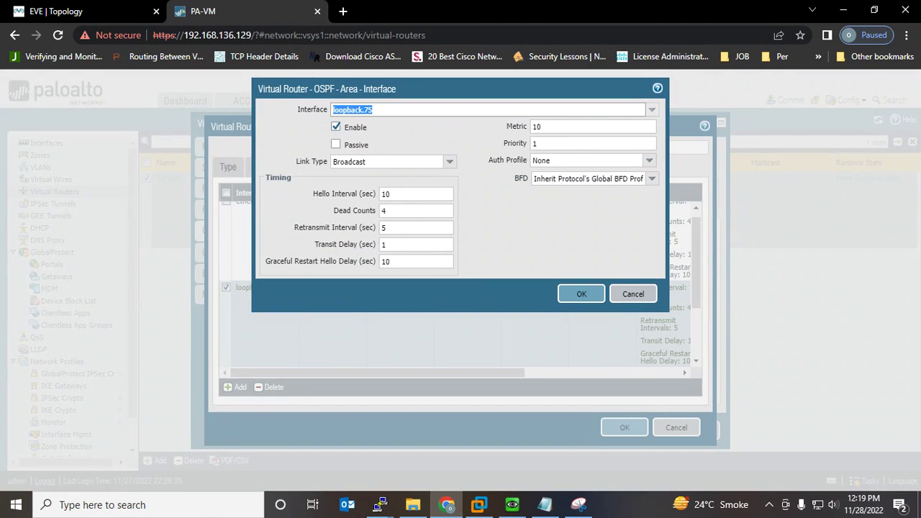
left_click(336, 145)
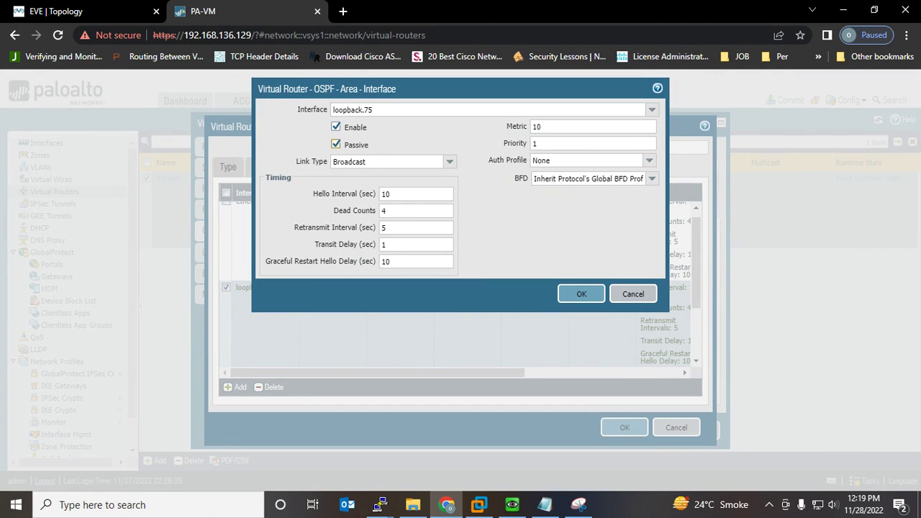
left_click(581, 293)
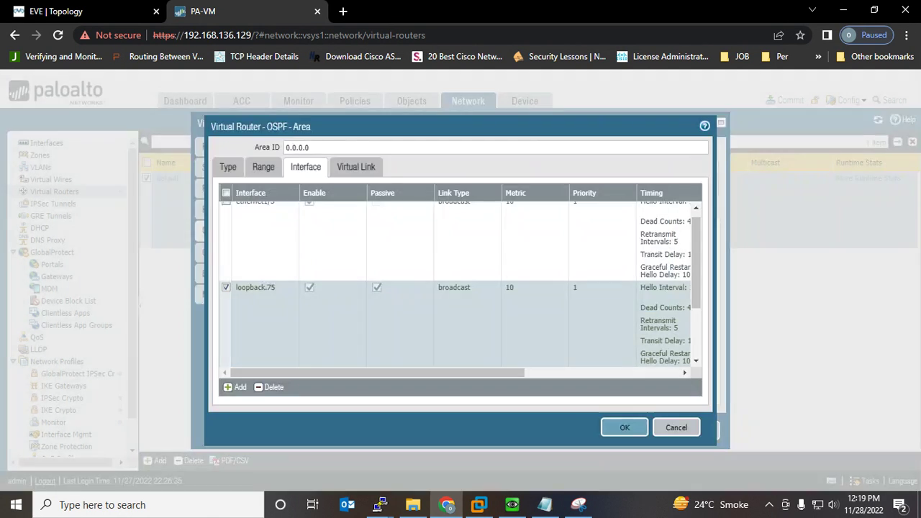
Make loopback.100 a passive interface in the same OSPF area
scroll(257, 288, "down", 1)
left_click(257, 287)
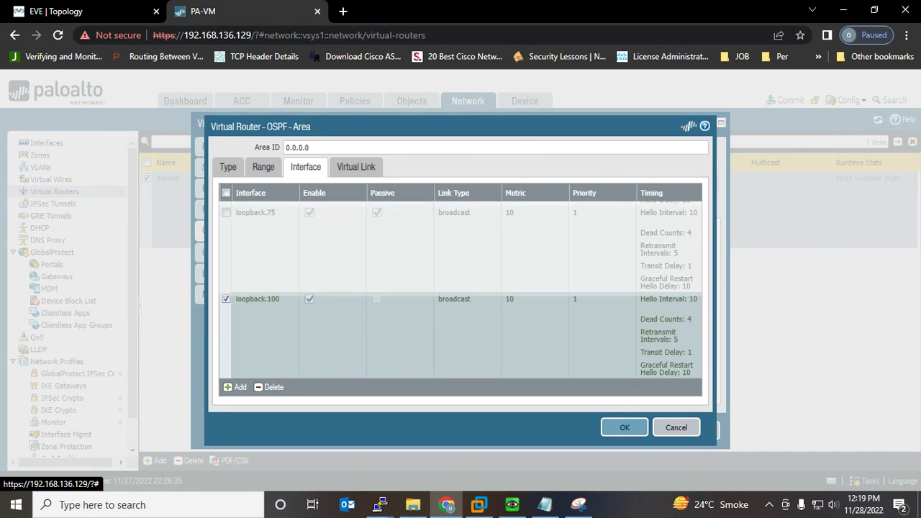
left_click(336, 144)
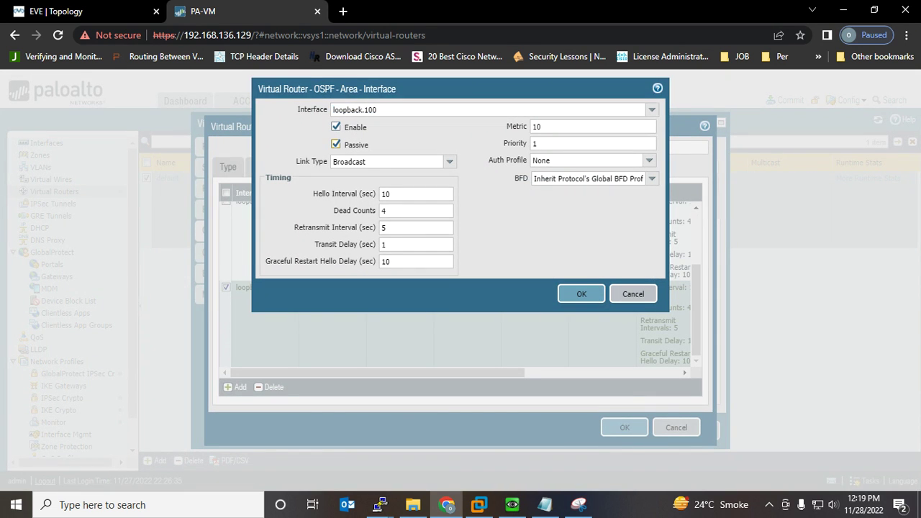
left_click(582, 294)
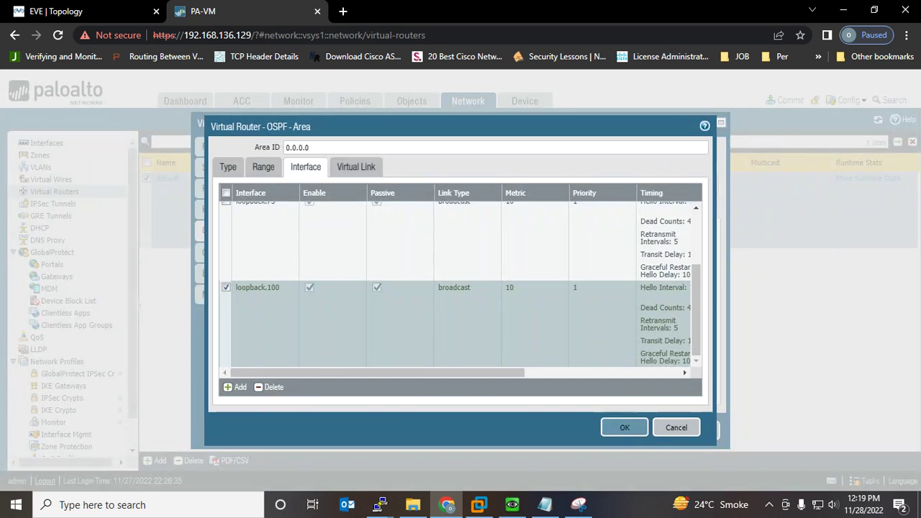
Save the OSPF area and the default virtual router, and commit the passive loopback changes
left_click(625, 428)
left_click(643, 430)
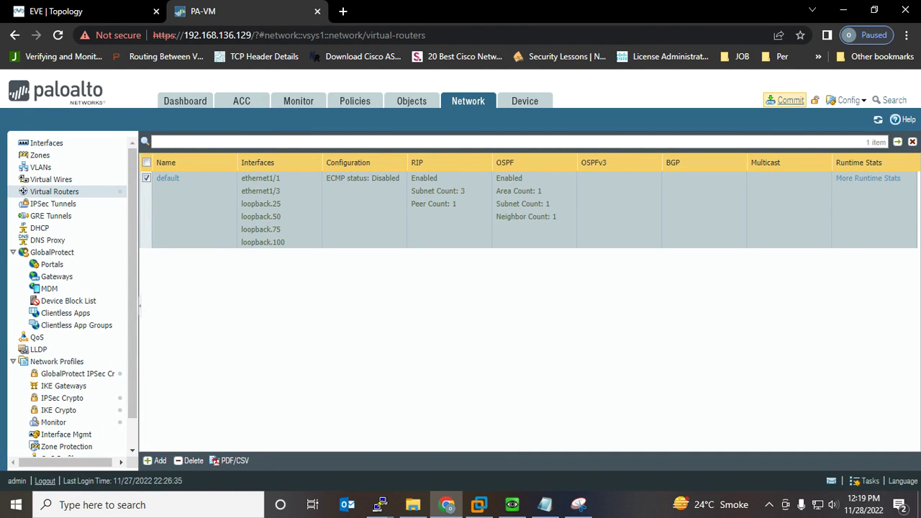
left_click(789, 100)
left_click(584, 434)
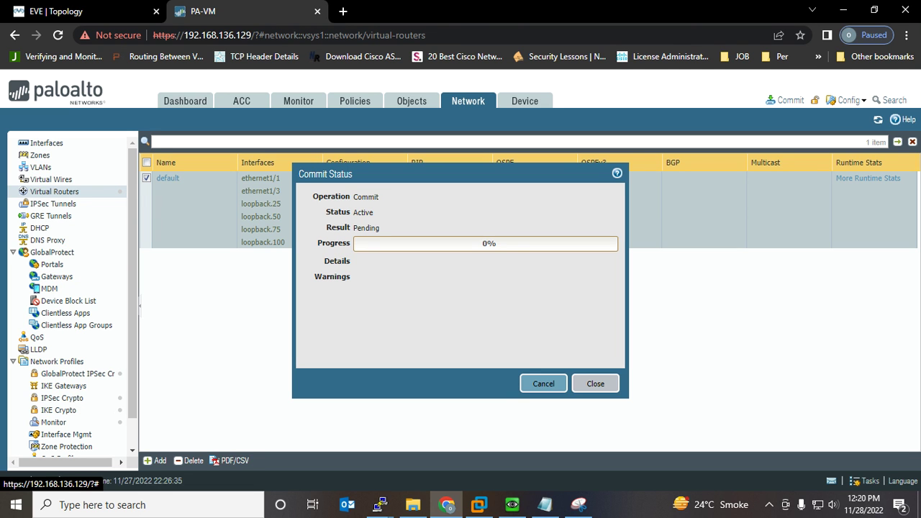
Bring up the DMZ-R console and arrange it beside the commit status dialog
mouse_move(381, 505)
left_click(425, 440)
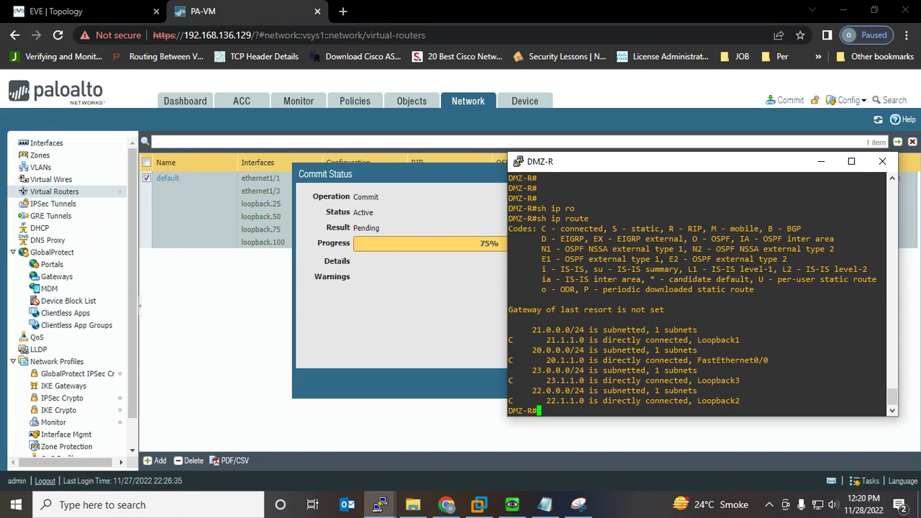
left_click_drag(617, 171, 652, 140)
left_click_drag(470, 174, 335, 147)
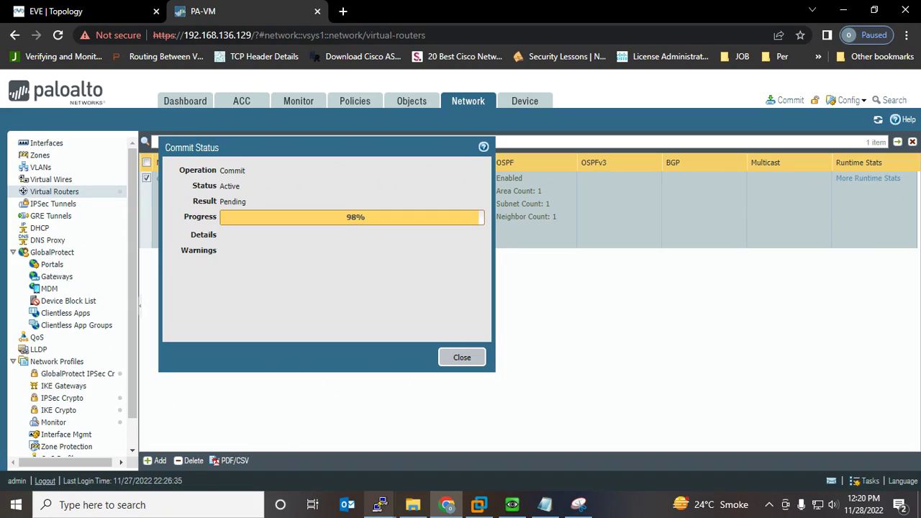
mouse_move(380, 505)
left_click(442, 441)
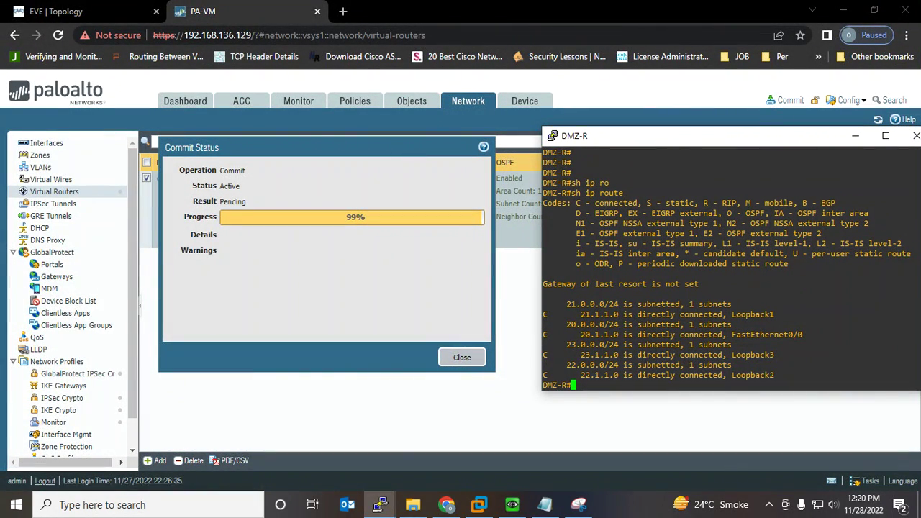
Show the IP routing table on DMZ-R again with sh ip route
key("Return")
key("Return")
key("Return")
key("Return")
key("Return")
key("Return")
key("Return")
key("Return")
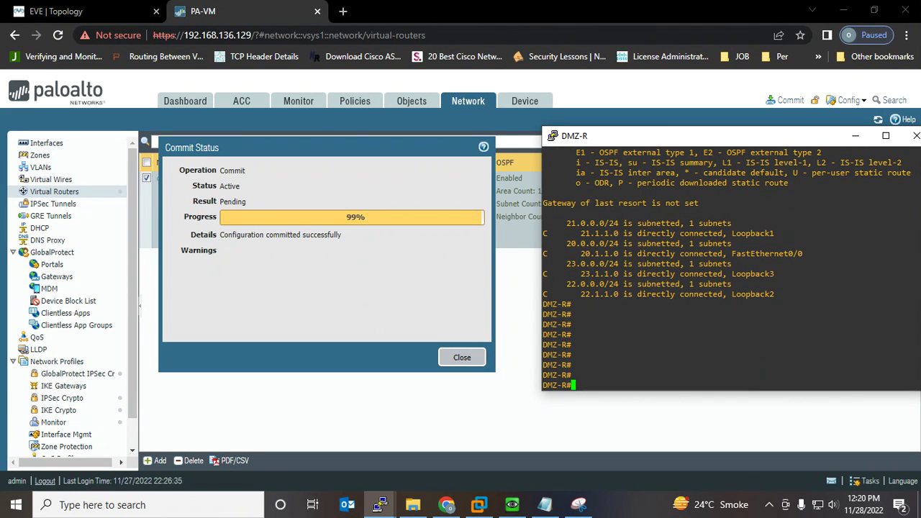
type("sh ip route")
key("Return")
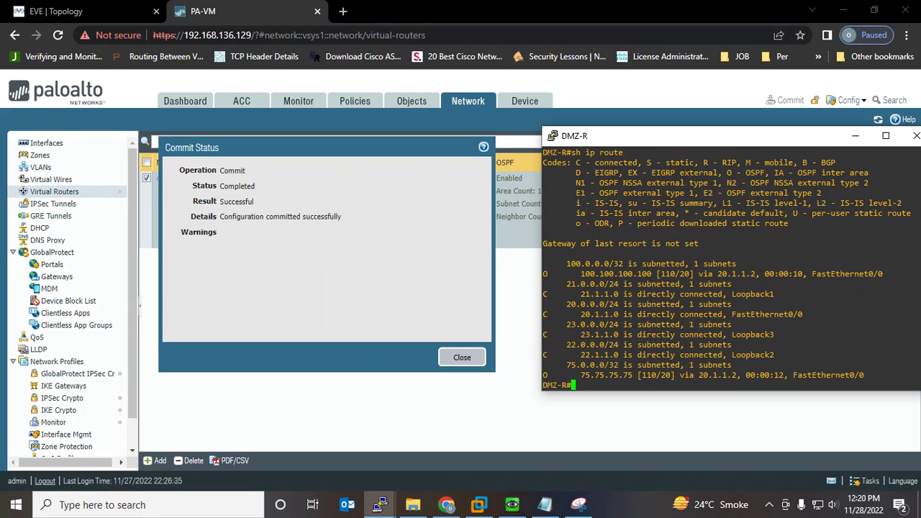
Highlight the 100.0.0.0 and 75.0.0.0 route entries and the OSPF code in DMZ-R's routing table, and dismiss the commit status
left_click_drag(558, 264, 884, 273)
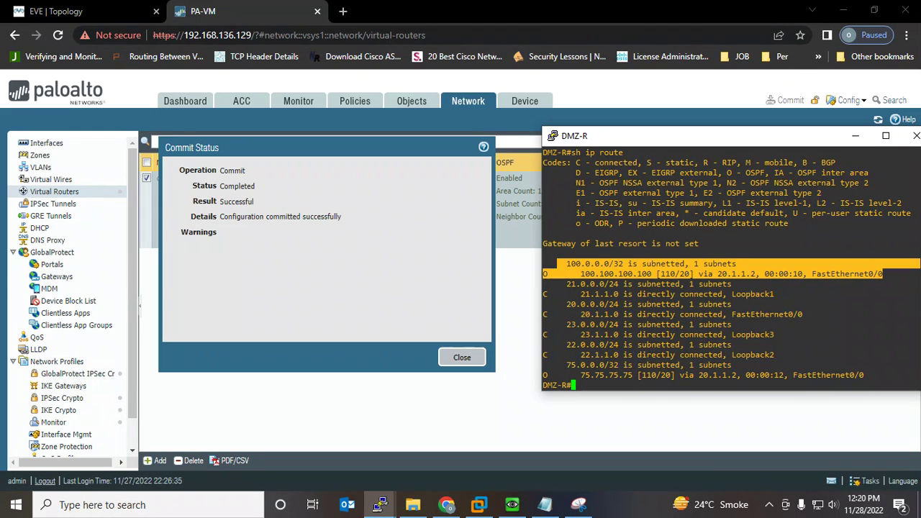
left_click_drag(728, 173, 769, 173)
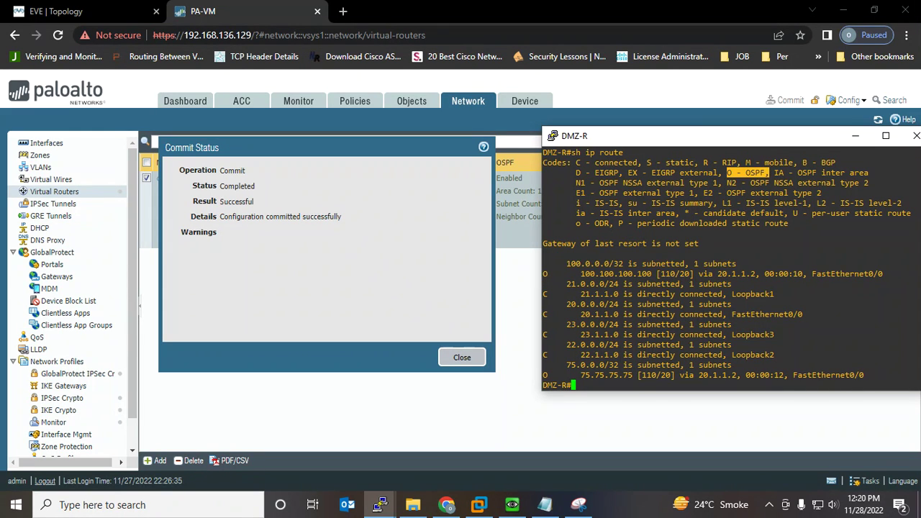
left_click_drag(563, 365, 918, 375)
left_click_drag(723, 173, 767, 173)
left_click_drag(693, 139, 655, 136)
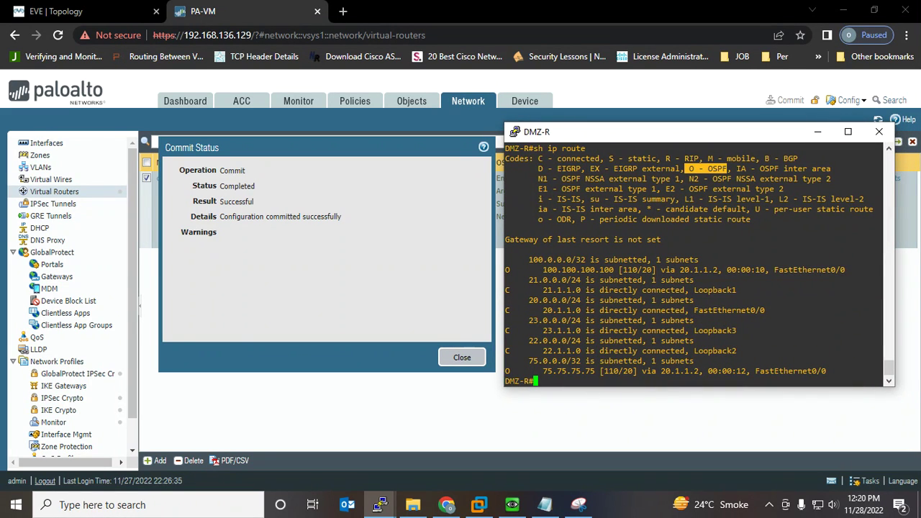
left_click(462, 358)
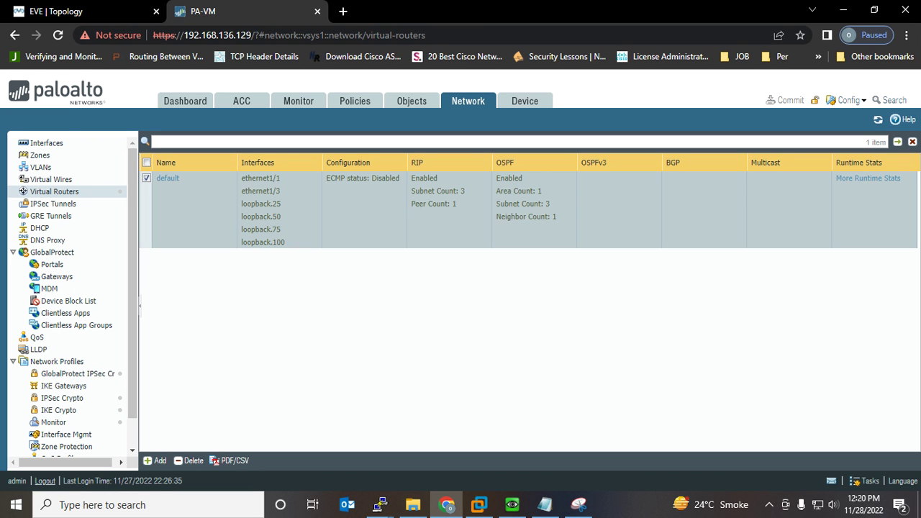
Capture the EVE Routing (RIP & OSPF) topology diagram as a new snip in Snipping Tool
left_click(56, 12)
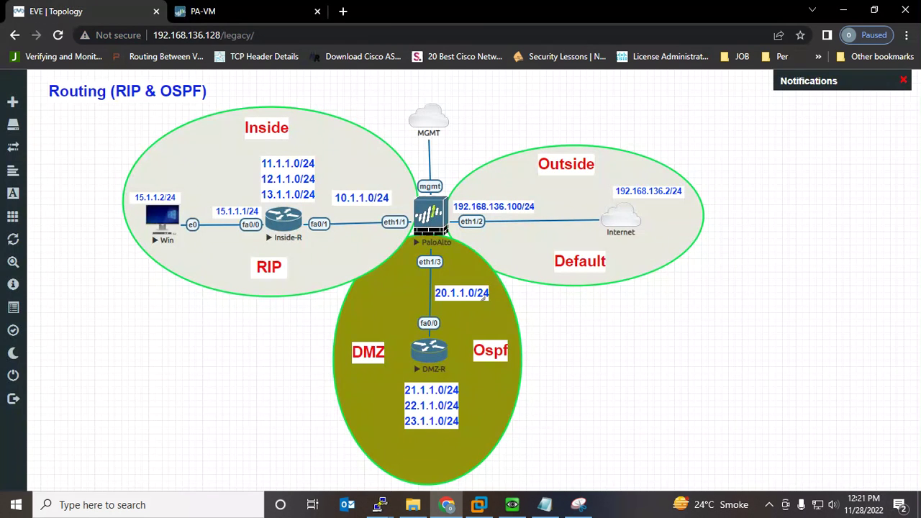
left_click(579, 505)
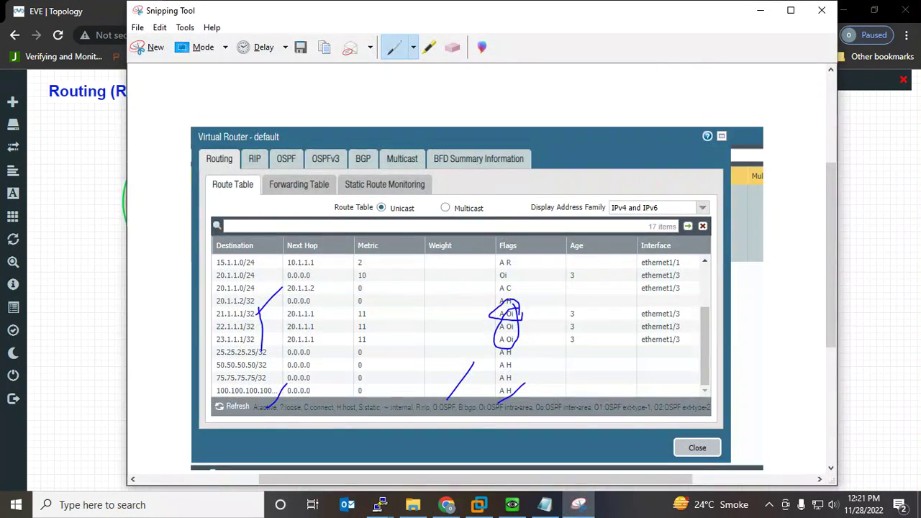
left_click(578, 505)
left_click(580, 504)
left_click_drag(39, 77, 867, 473)
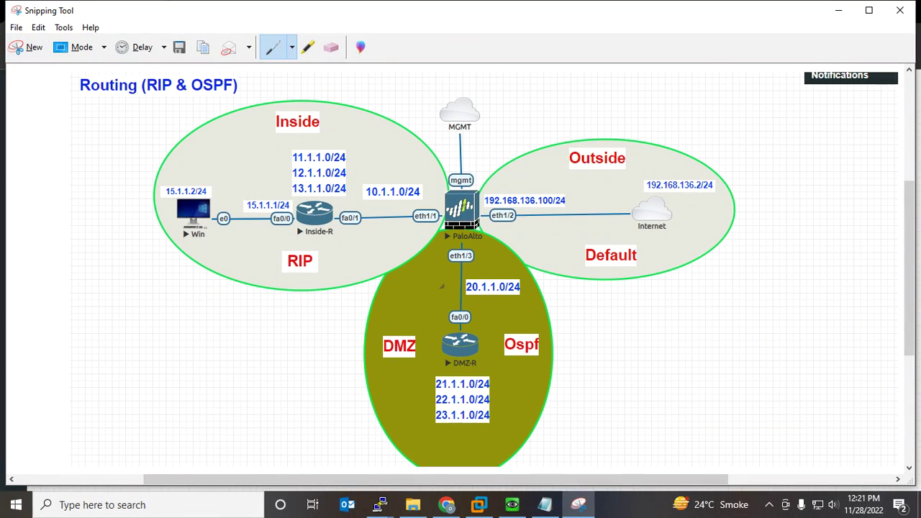
Circle the Inside RIP zone on the captured topology and draw a pen stroke to the Inside-R router
mouse_move(246, 133)
left_mouse_down()
mouse_move(231, 129)
mouse_move(137, 160)
mouse_move(282, 266)
mouse_move(440, 239)
mouse_move(426, 141)
mouse_move(229, 115)
mouse_move(206, 128)
left_mouse_up()
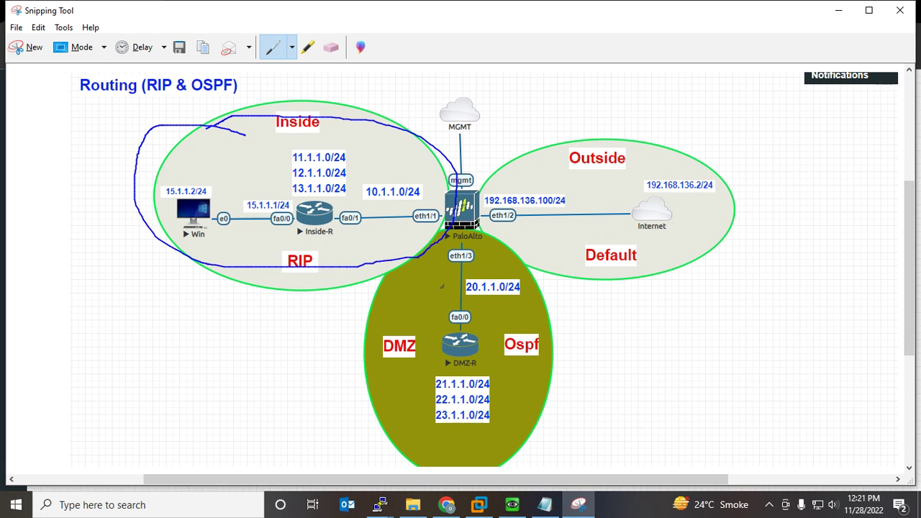
left_click_drag(364, 164, 319, 206)
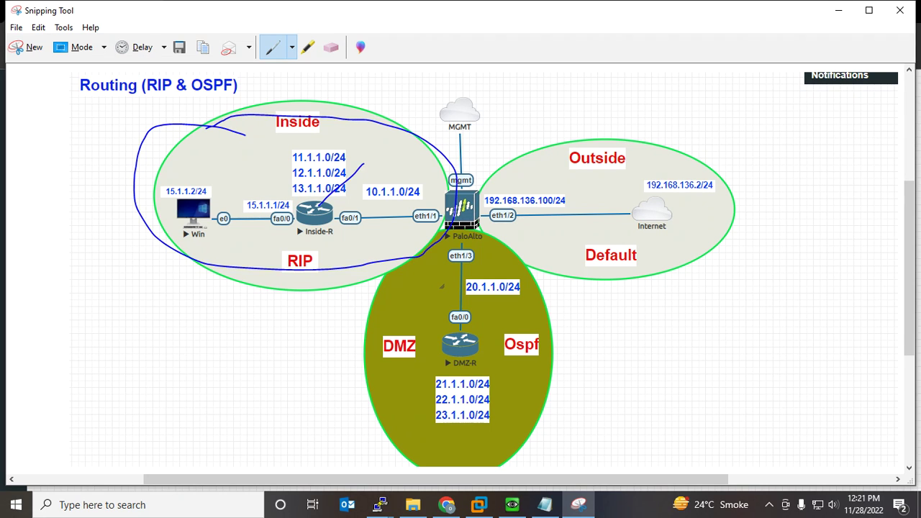